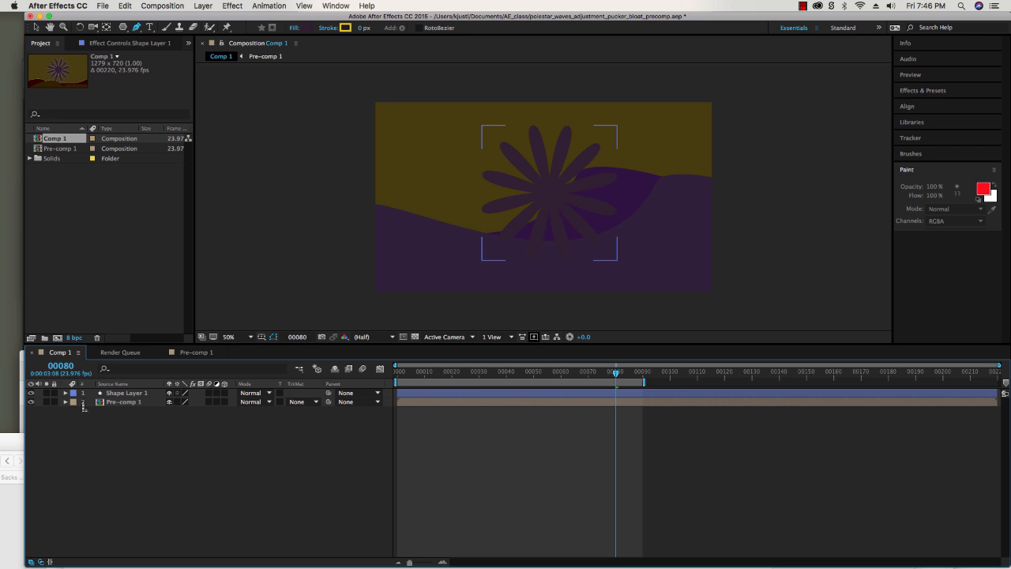
# Reveal the Polystar Path 1 properties and keyframes inside the contents of Shape Layer 1.
pyautogui.click(65, 392)
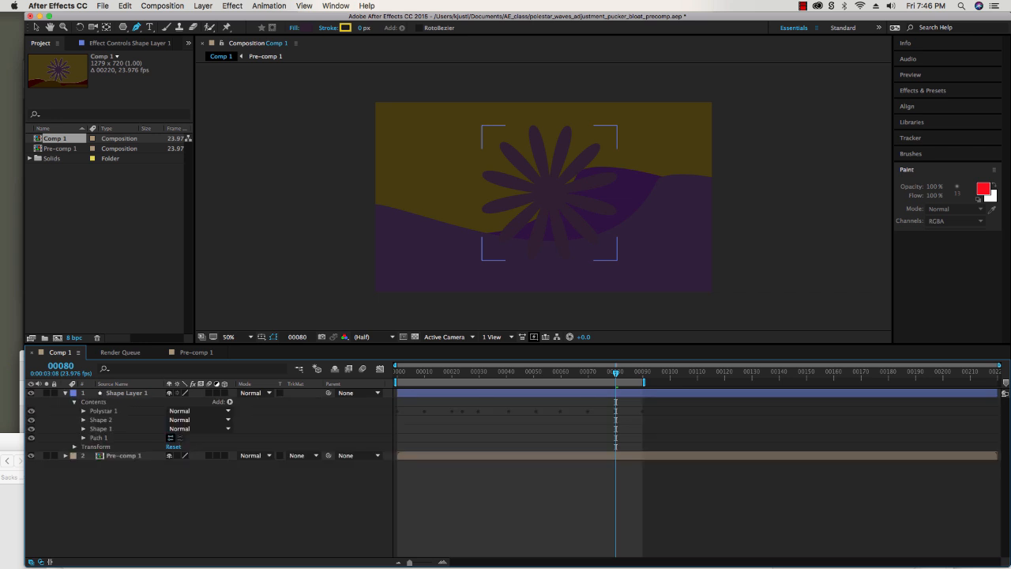
pyautogui.click(123, 27)
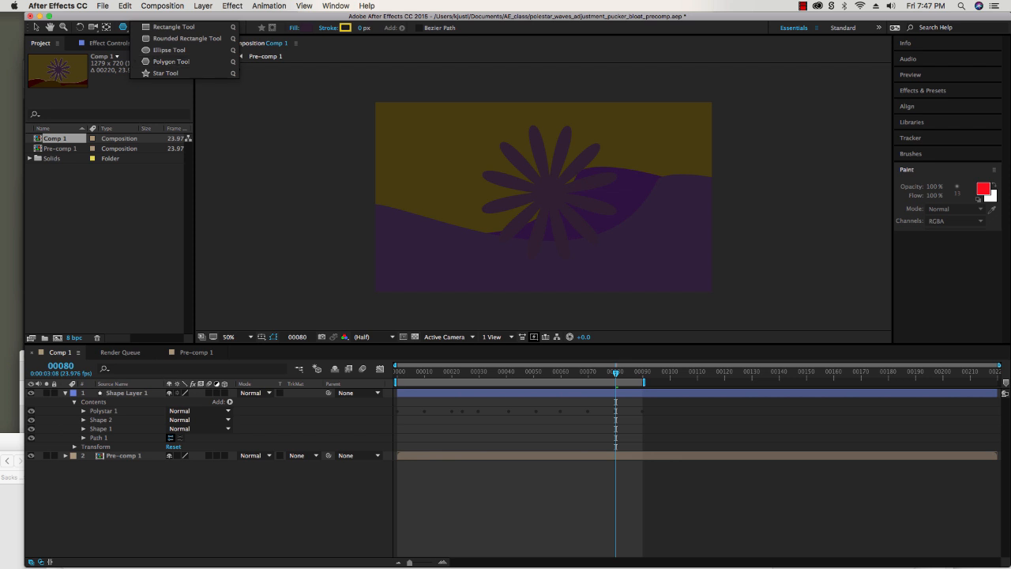
pyautogui.click(108, 245)
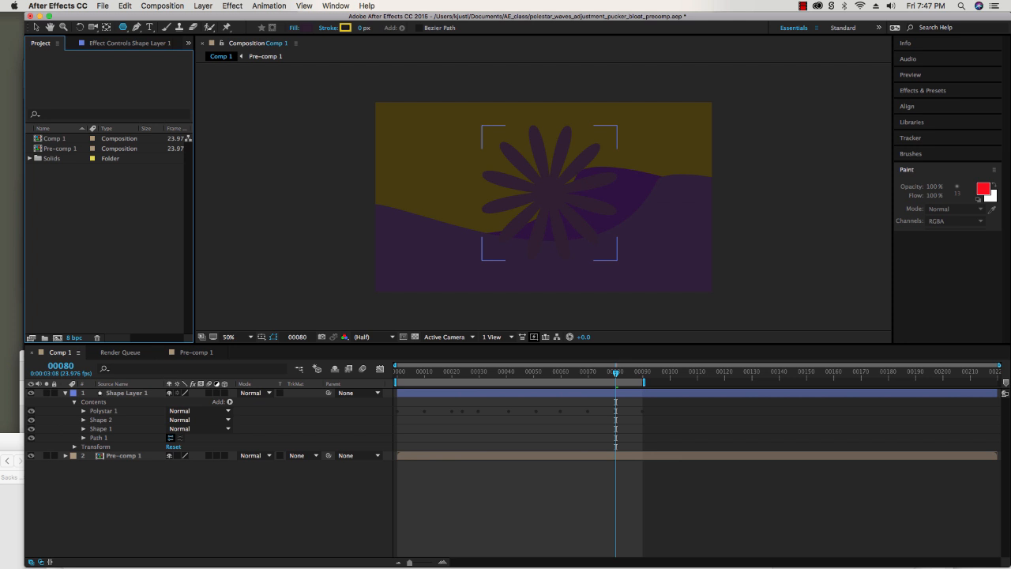
pyautogui.click(75, 402)
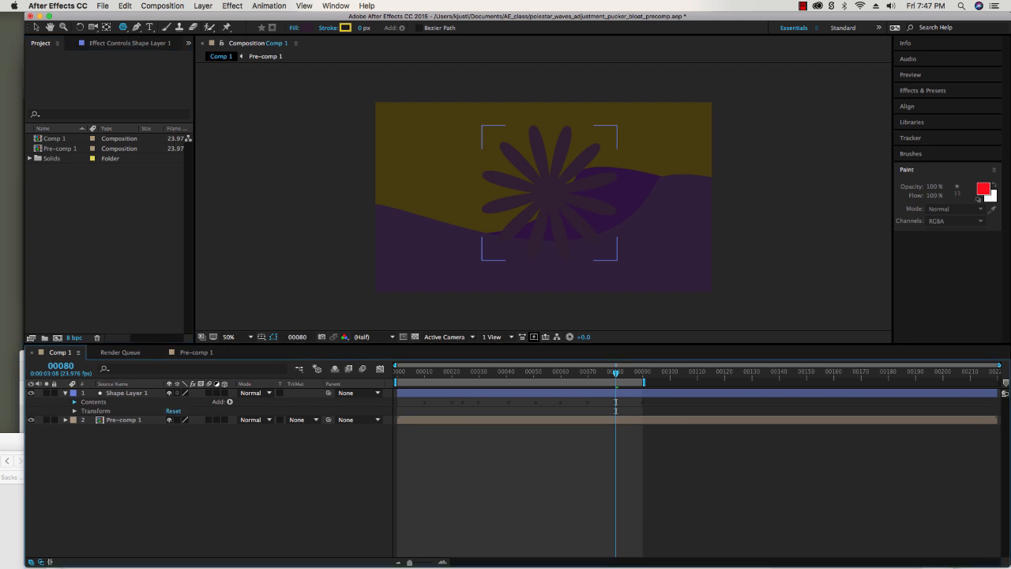
pyautogui.click(75, 402)
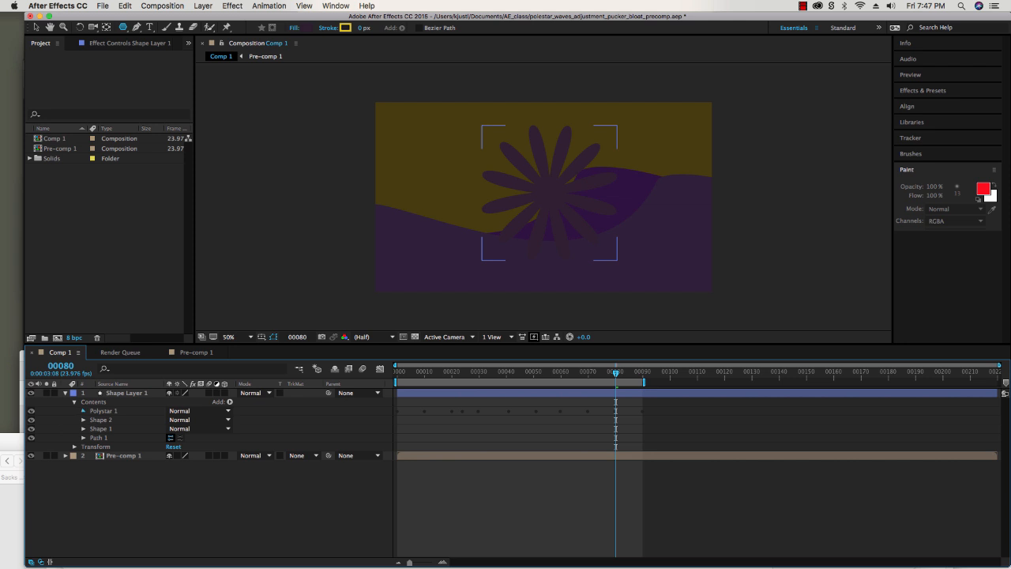
pyautogui.click(83, 411)
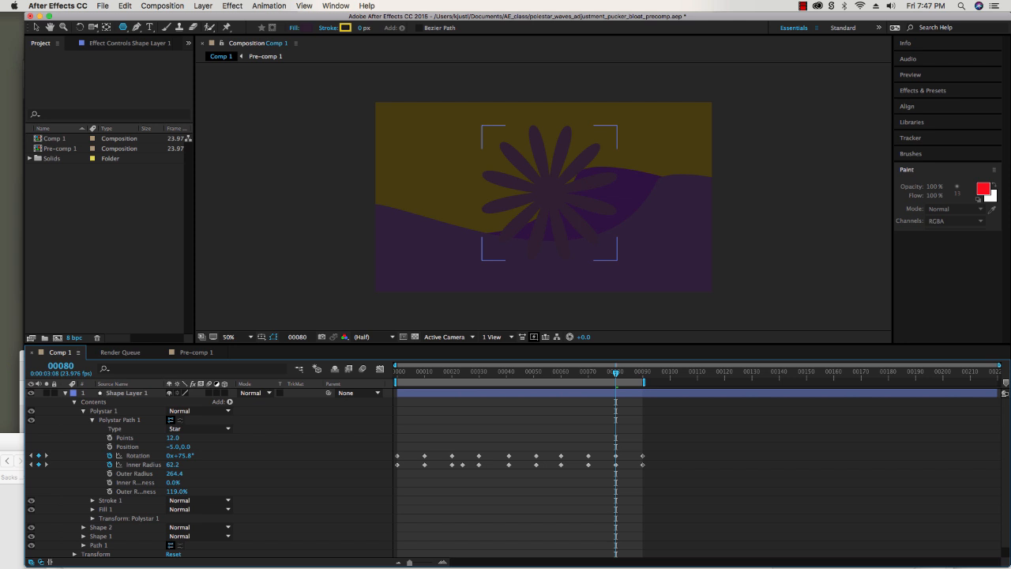
# At frame 0, set the polystar to 21 points, position -30,0, rotation 77.8°, inner radius 72.2 and outer roundness 93%.
pyautogui.press('space')
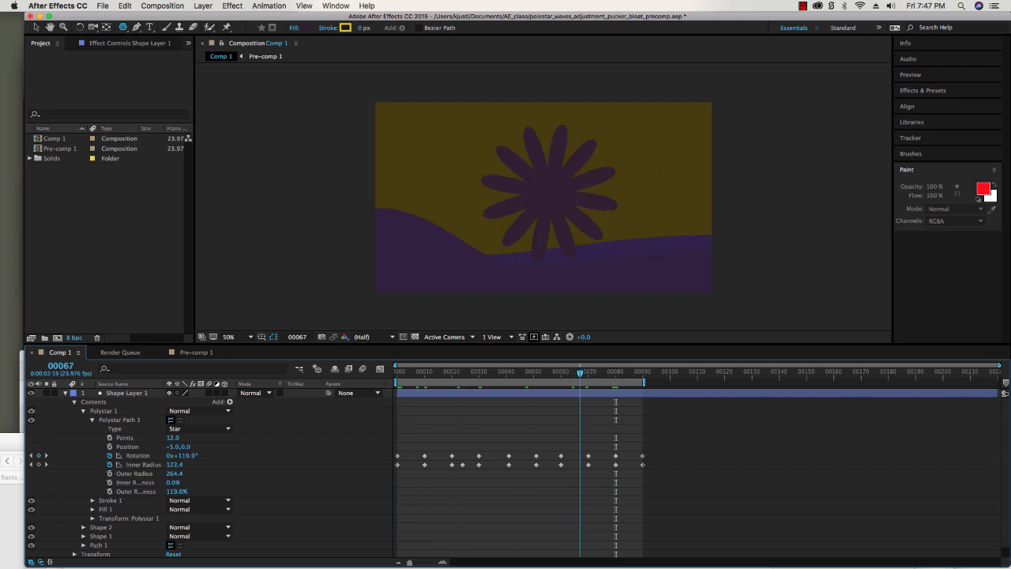
pyautogui.moveTo(580, 372); pyautogui.dragTo(397, 373)
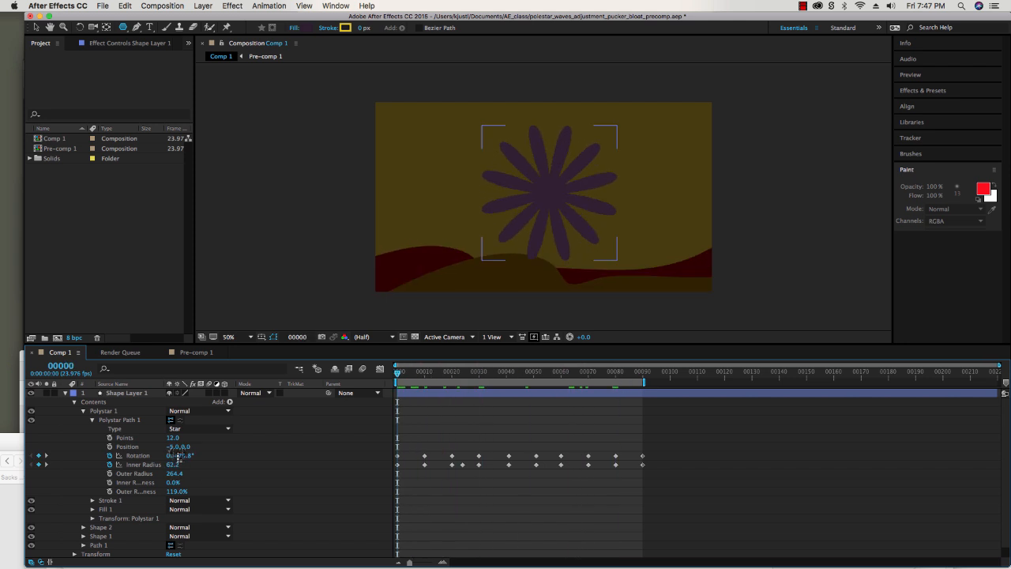
pyautogui.moveTo(174, 447); pyautogui.dragTo(164, 495)
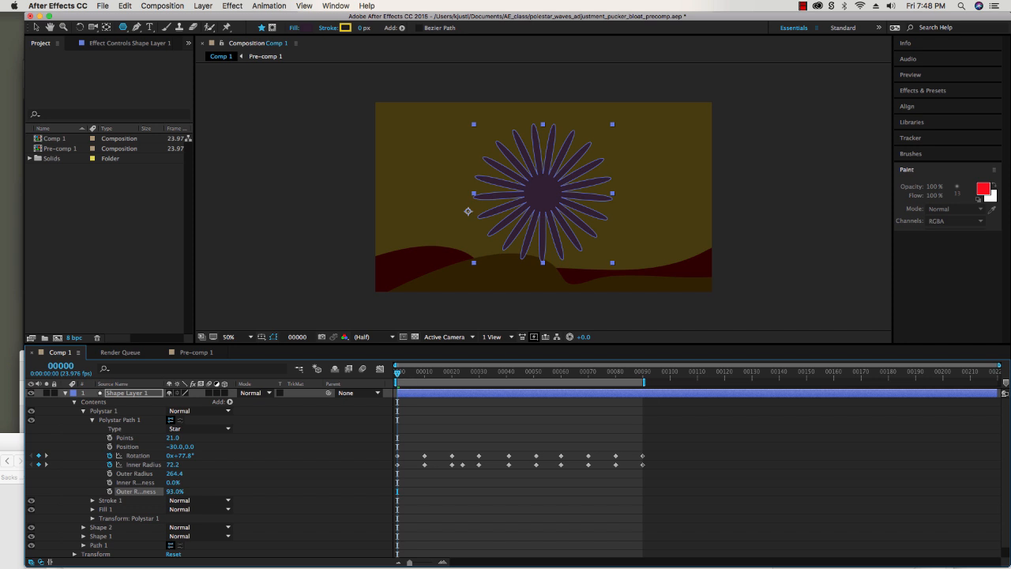
# Delete all of the polystar's Rotation keyframes after frame 10, keeping those at frames 0 and 10.
pyautogui.press('space')
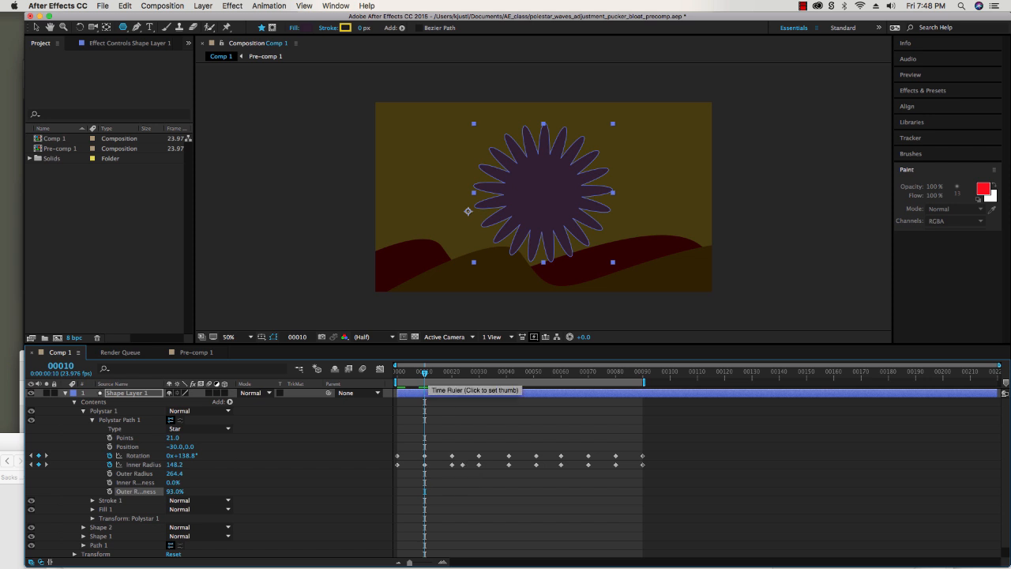
pyautogui.moveTo(425, 373)
pyautogui.mouseDown()
pyautogui.moveTo(397, 373)
pyautogui.moveTo(425, 373)
pyautogui.mouseUp()
pyautogui.click(398, 456)
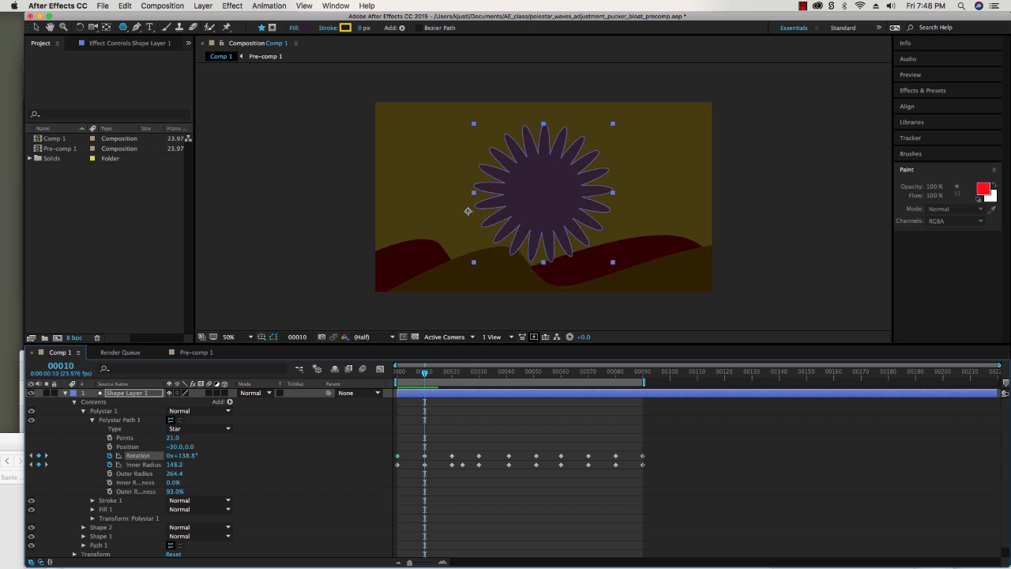
pyautogui.keyDown('shift'); pyautogui.click(425, 456); pyautogui.keyUp('shift')
pyautogui.moveTo(442, 447); pyautogui.dragTo(680, 460)
pyautogui.press('Delete')
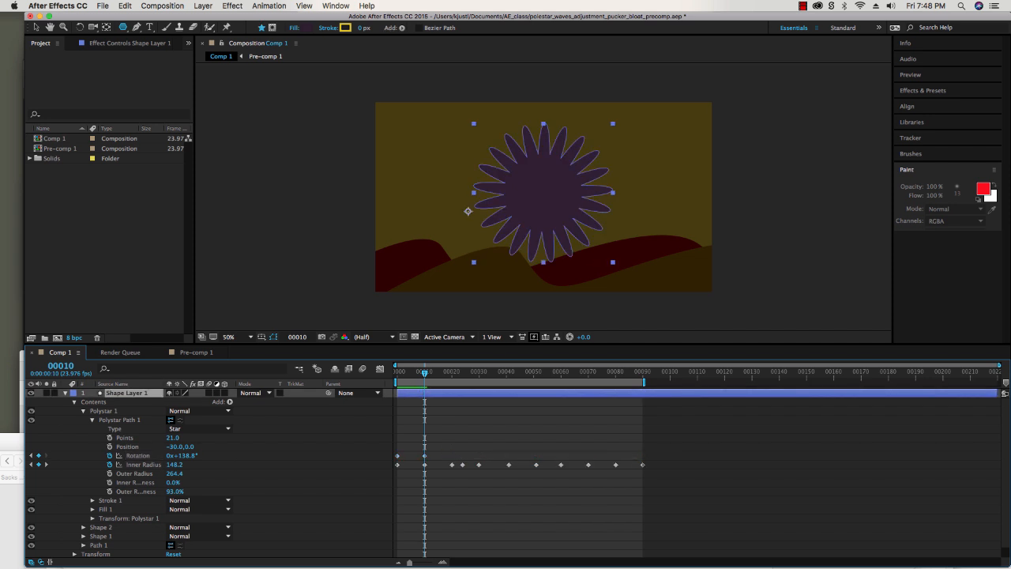
# Copy the Rotation keyframes at frames 0 and 10, paste them at frames 20 and 40, and preview the animation.
pyautogui.moveTo(426, 373); pyautogui.dragTo(419, 373)
pyautogui.moveTo(391, 452); pyautogui.dragTo(432, 460)
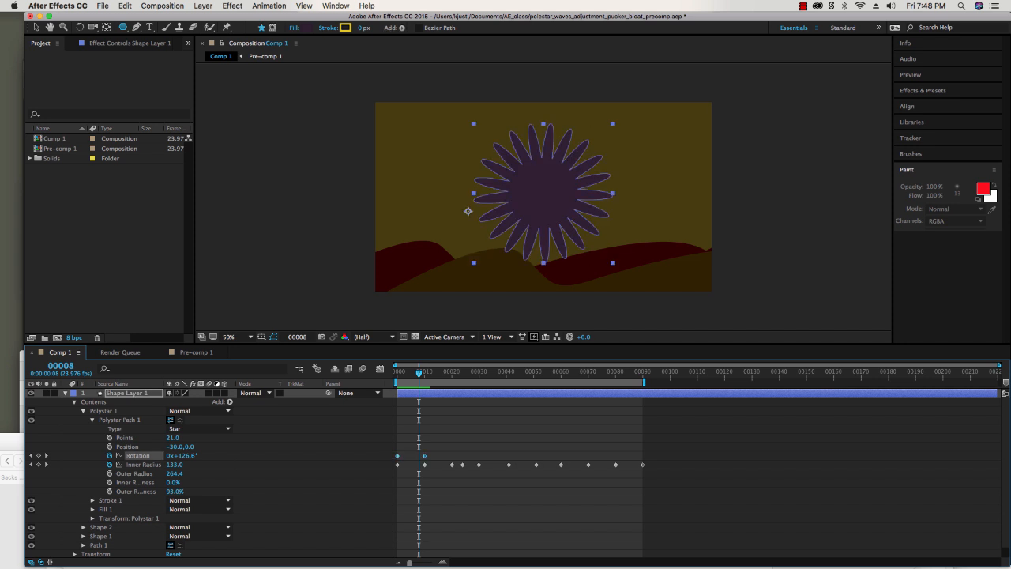
pyautogui.moveTo(419, 372); pyautogui.dragTo(452, 372)
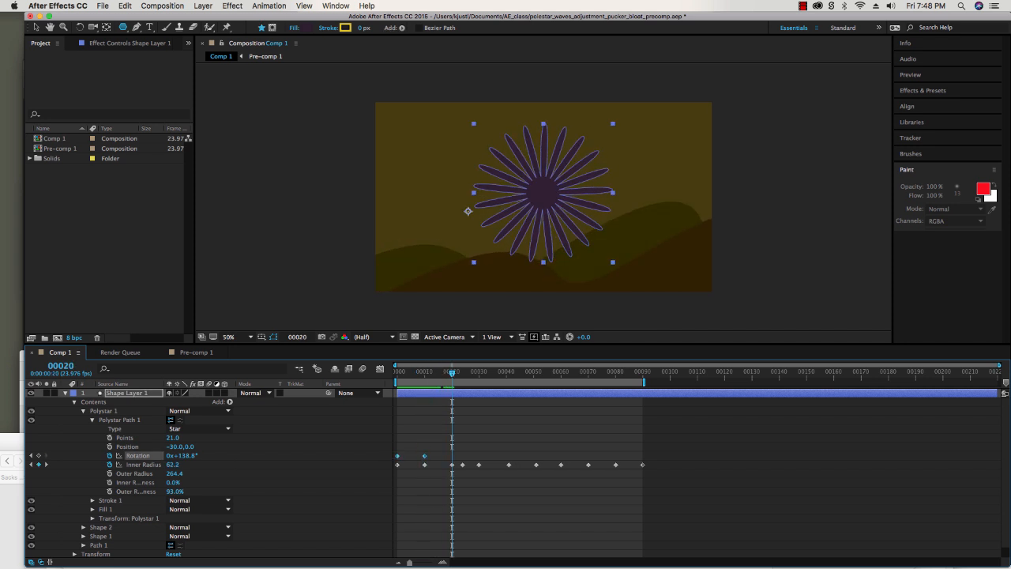
pyautogui.press('super+v')
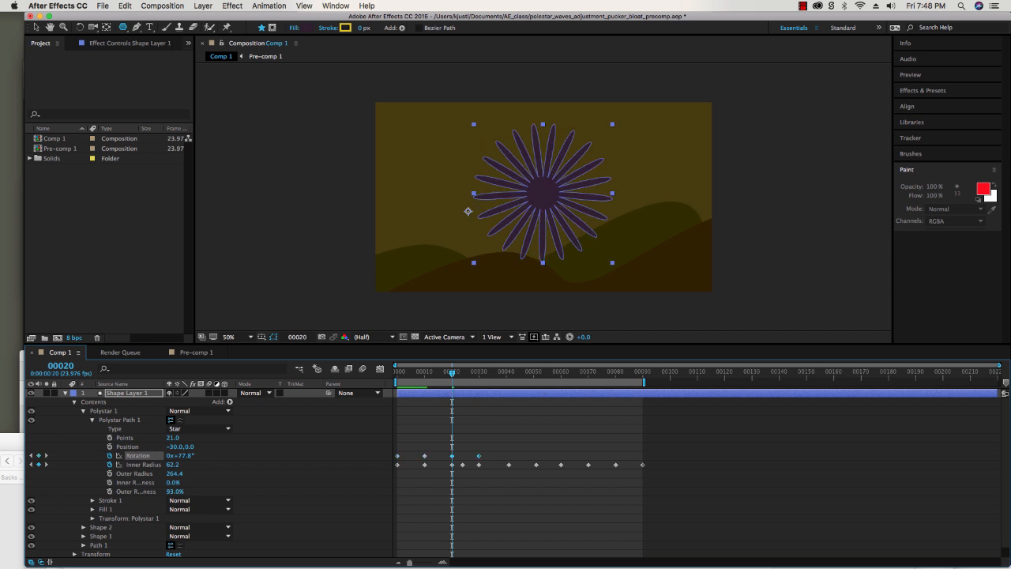
pyautogui.moveTo(452, 372); pyautogui.dragTo(507, 372)
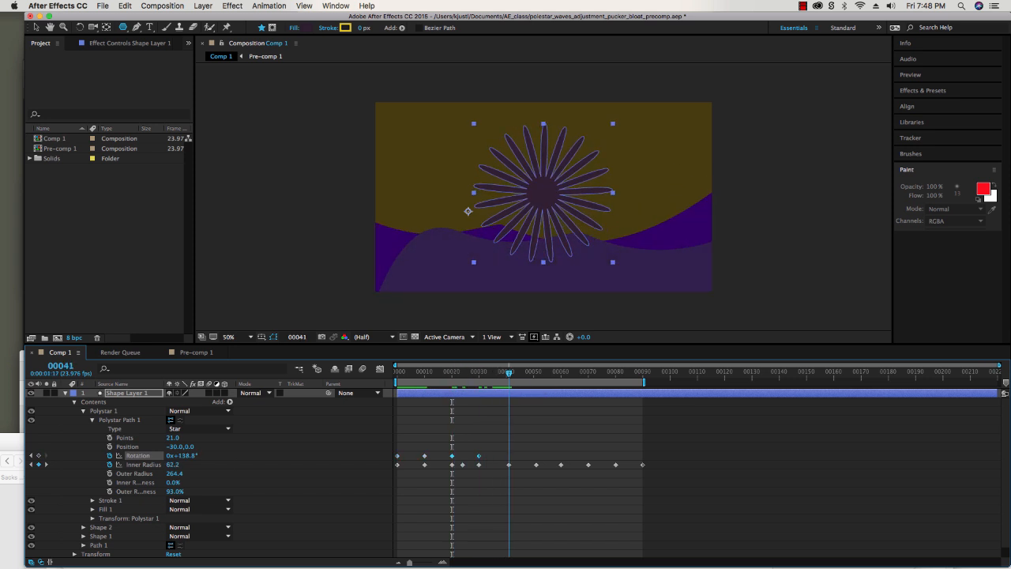
pyautogui.press('super+v')
pyautogui.press('space')
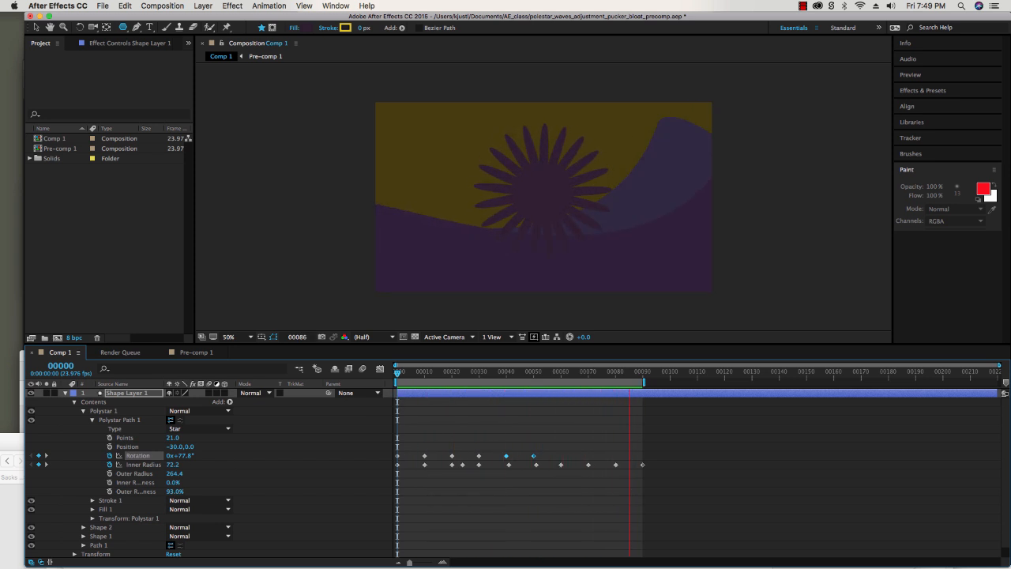
pyautogui.press('space')
# Paste the copied Rotation keyframe pair at frames 60 and 80, and preview the animation from the start.
pyautogui.moveTo(477, 373); pyautogui.dragTo(561, 373)
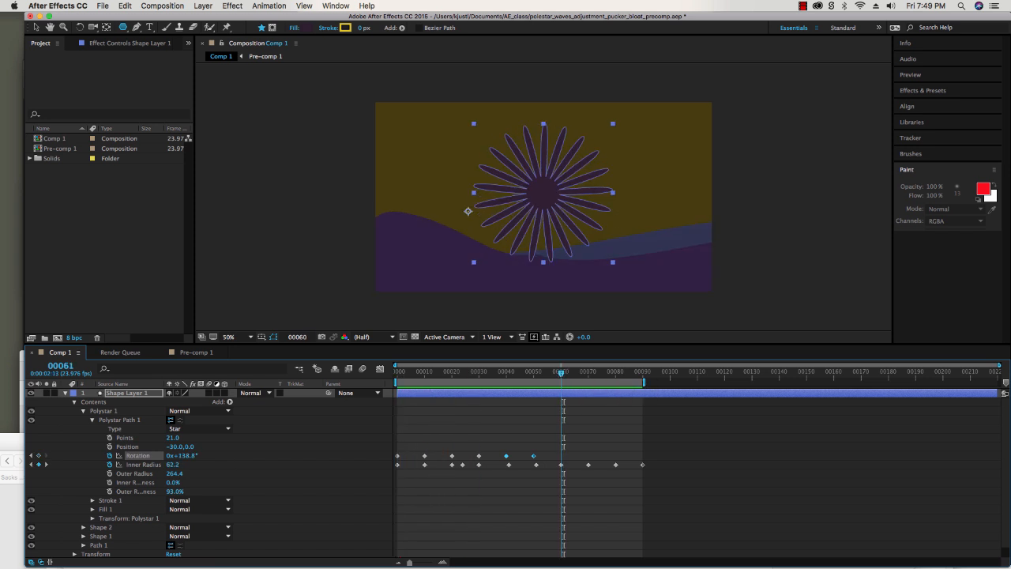
pyautogui.press('pageup')
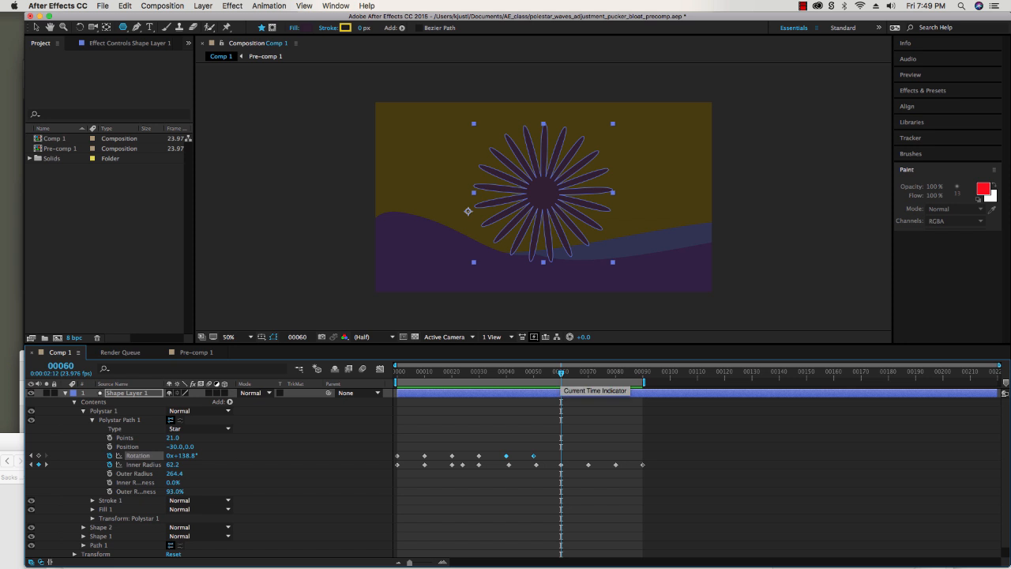
pyautogui.hotkey('ctrl', 'v')
pyautogui.click(615, 373)
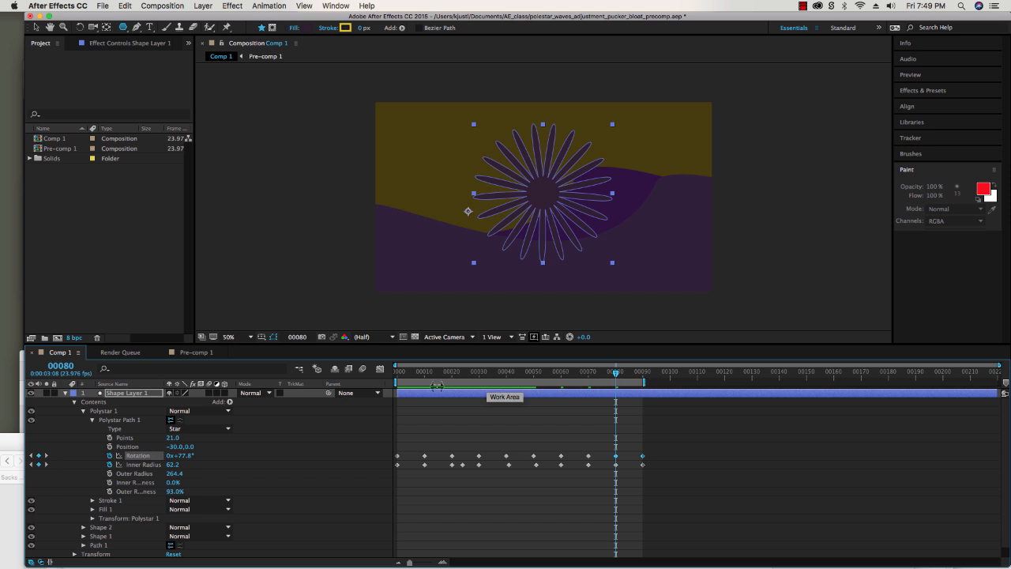
pyautogui.click(400, 373)
pyautogui.moveTo(400, 373); pyautogui.dragTo(396, 373)
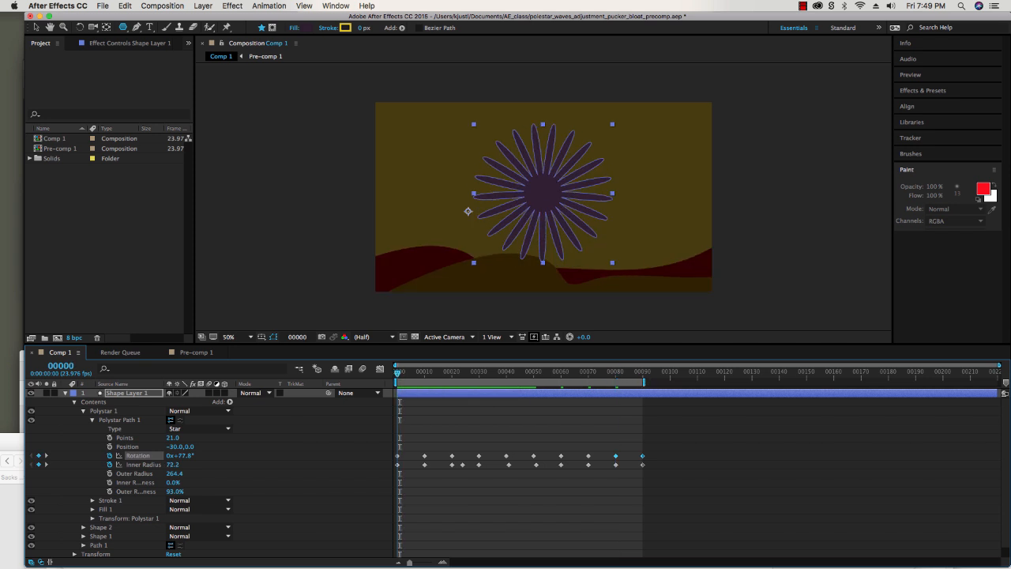
pyautogui.press('space')
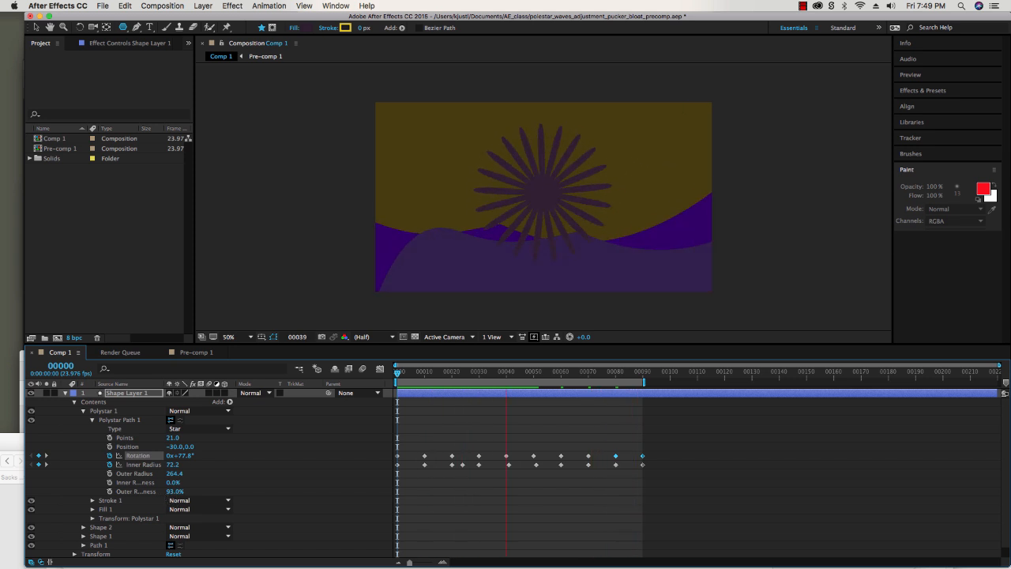
pyautogui.press('space')
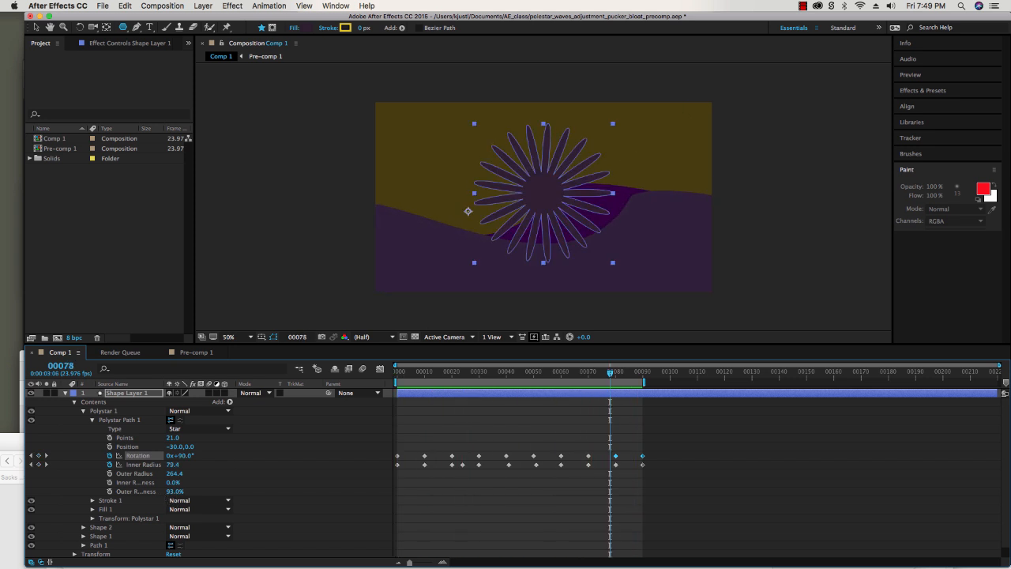
# Try a 29 px yellow stroke on Shape Layer 1, return the stroke width to 0 px, and preview the animation.
pyautogui.click(74, 401)
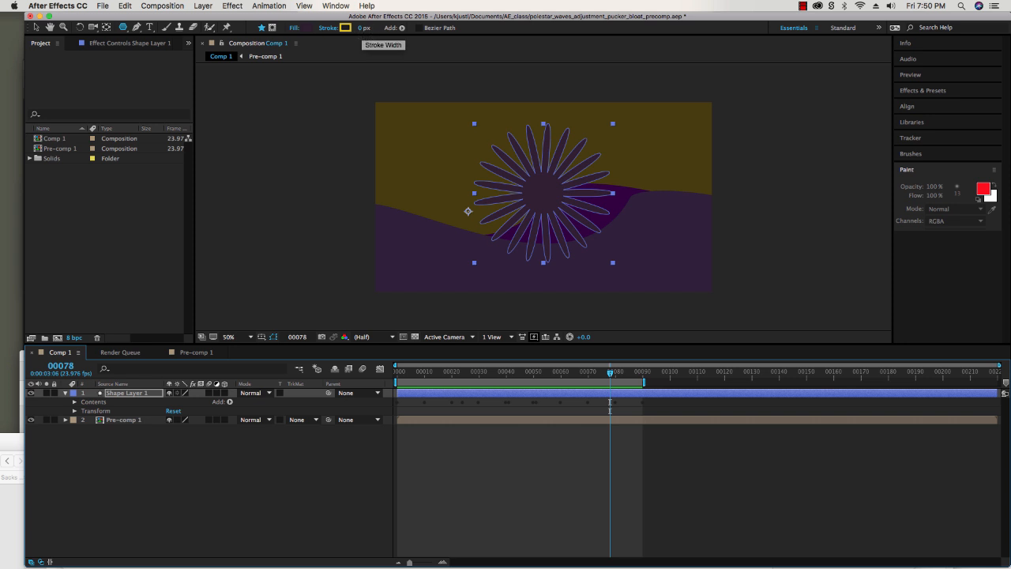
pyautogui.click(362, 27)
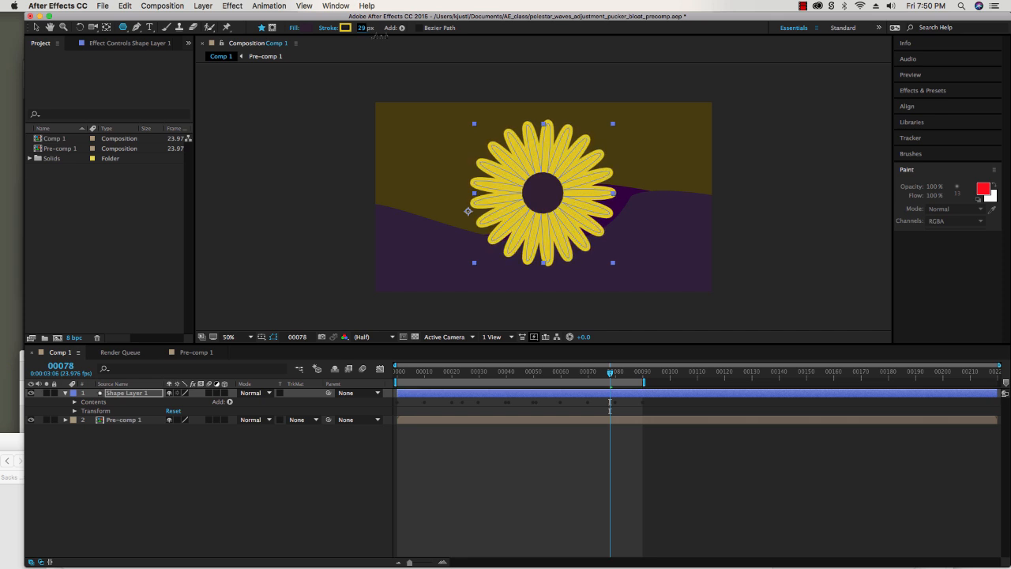
pyautogui.moveTo(363, 28)
pyautogui.mouseDown()
pyautogui.moveTo(371, 33)
pyautogui.moveTo(348, 33)
pyautogui.moveTo(376, 34)
pyautogui.moveTo(360, 34)
pyautogui.mouseUp()
pyautogui.press('space')
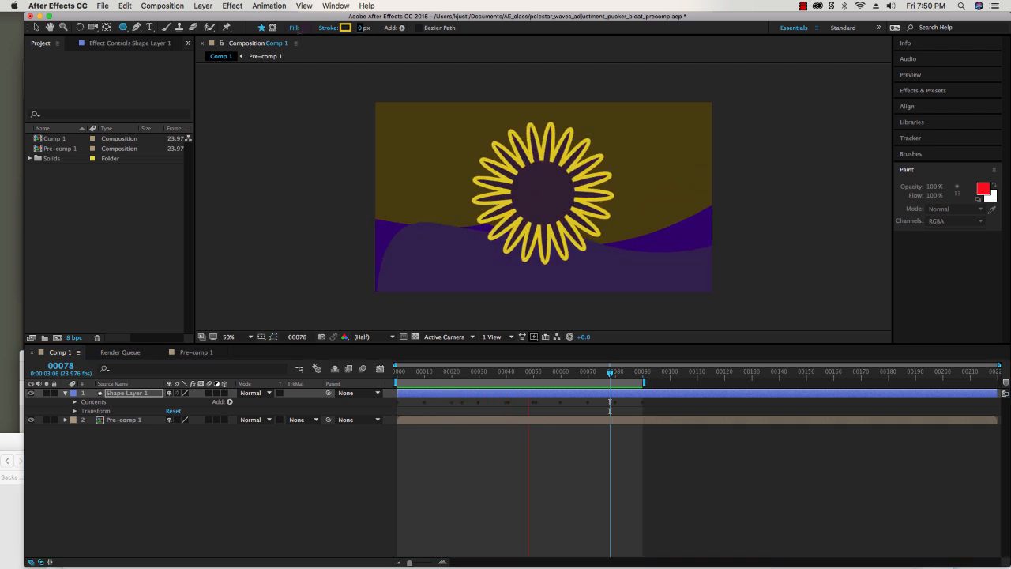
pyautogui.press('space')
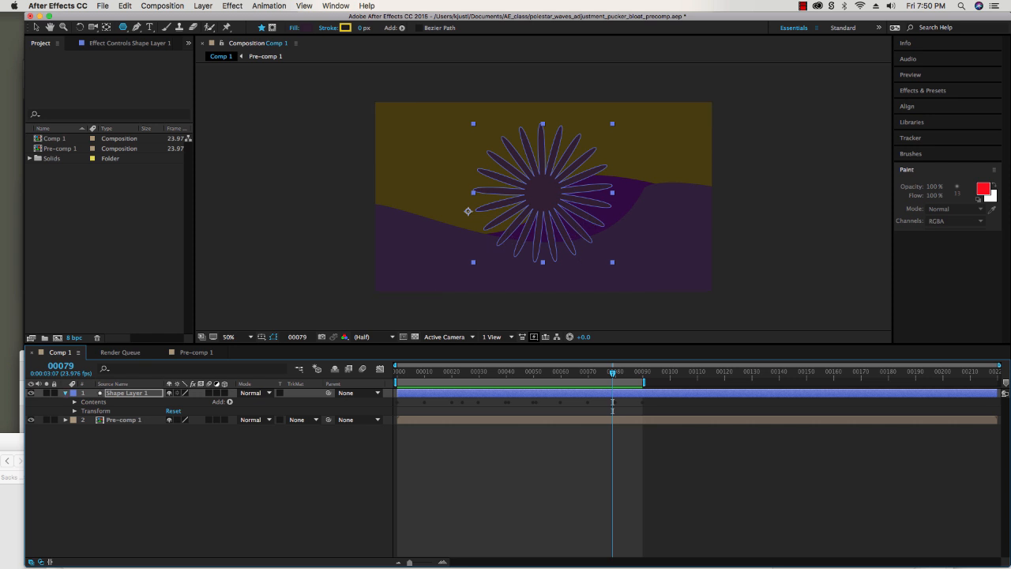
# Collapse Shape Layer 1, open Pre-comp 1 at frame 0, and hide its third layer, the adjustment layer above Shape Layer 2.
pyautogui.press('u')
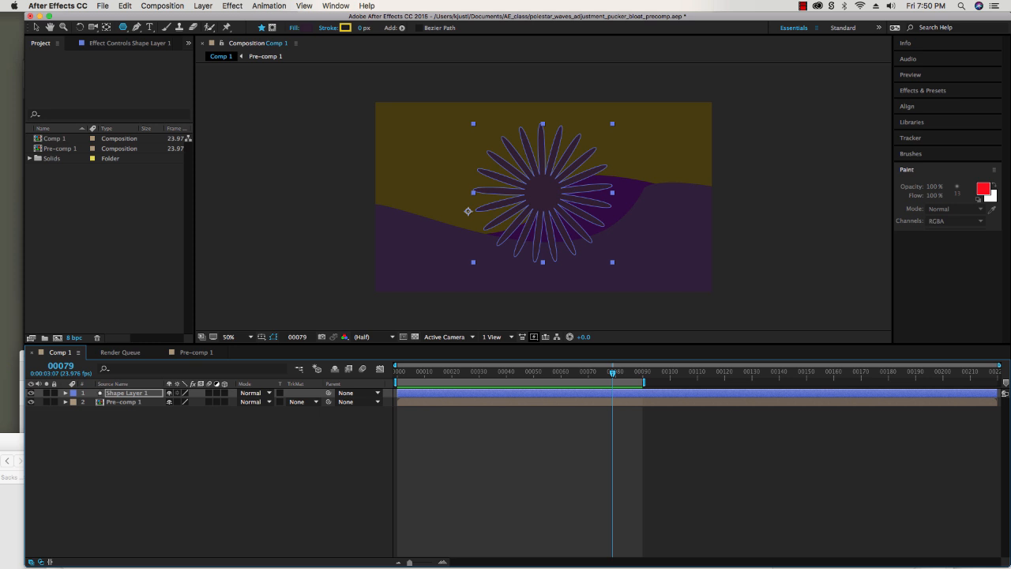
pyautogui.click(55, 138)
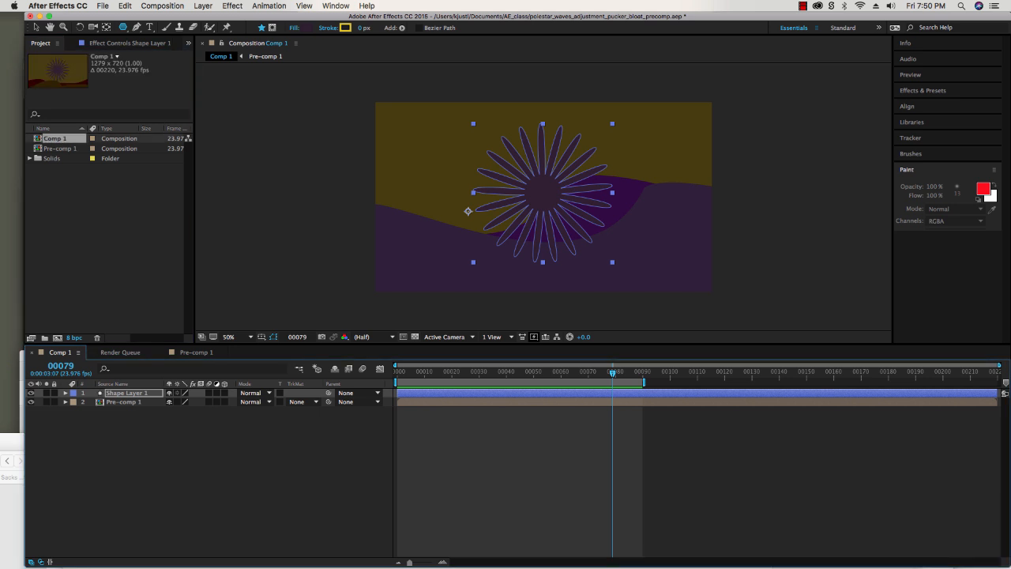
pyautogui.doubleClick(60, 148)
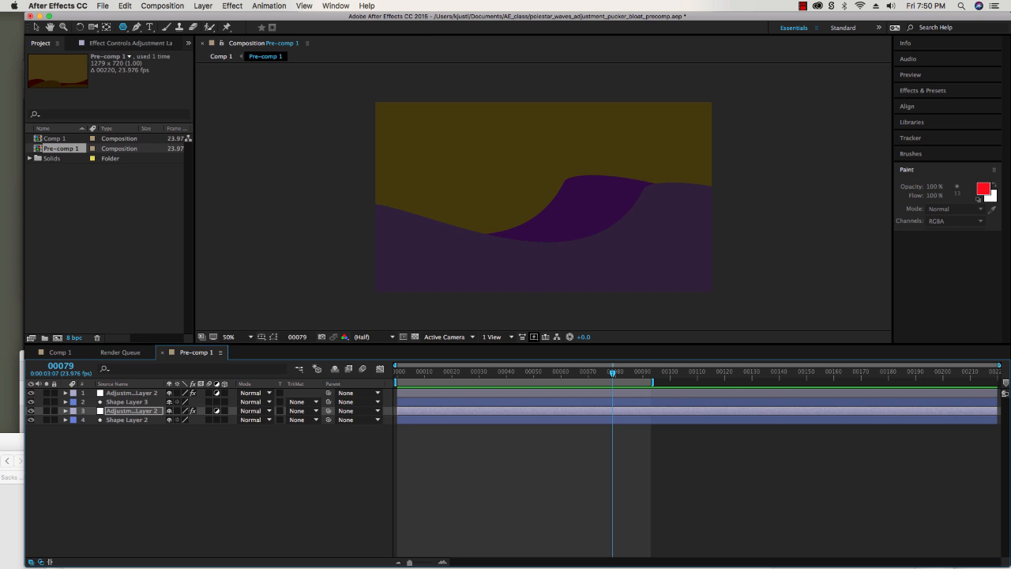
pyautogui.press('Home')
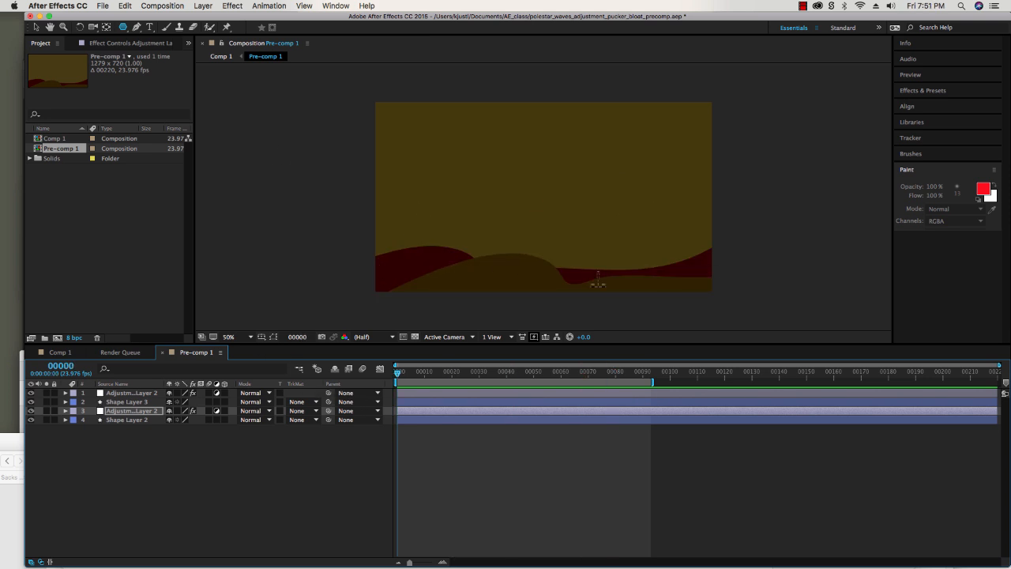
pyautogui.press('alt+shift+super+v')
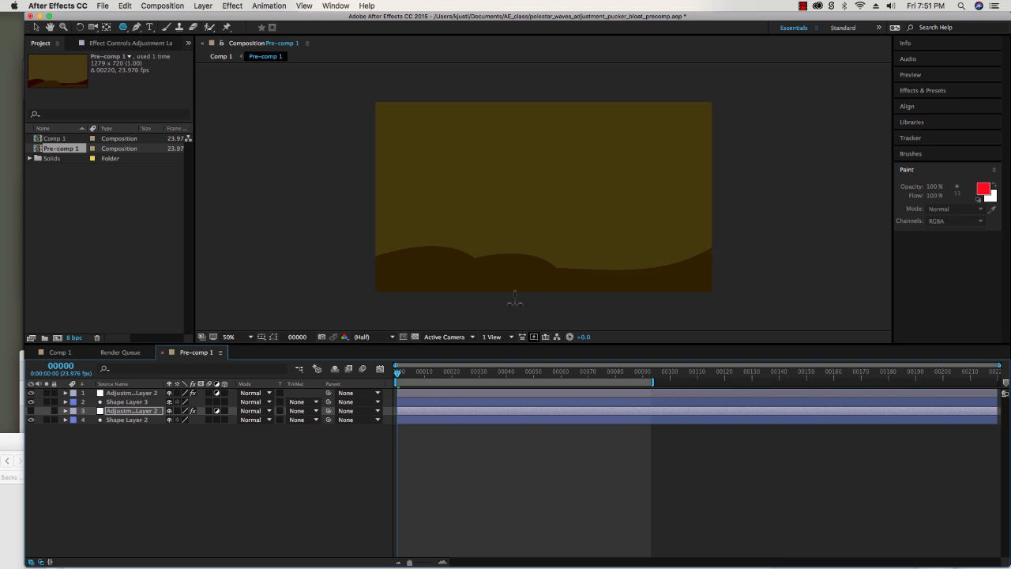
# Preview Pre-comp 1 without the hidden adjustment layer and reveal that layer's Color Balance keyframes.
pyautogui.press('space')
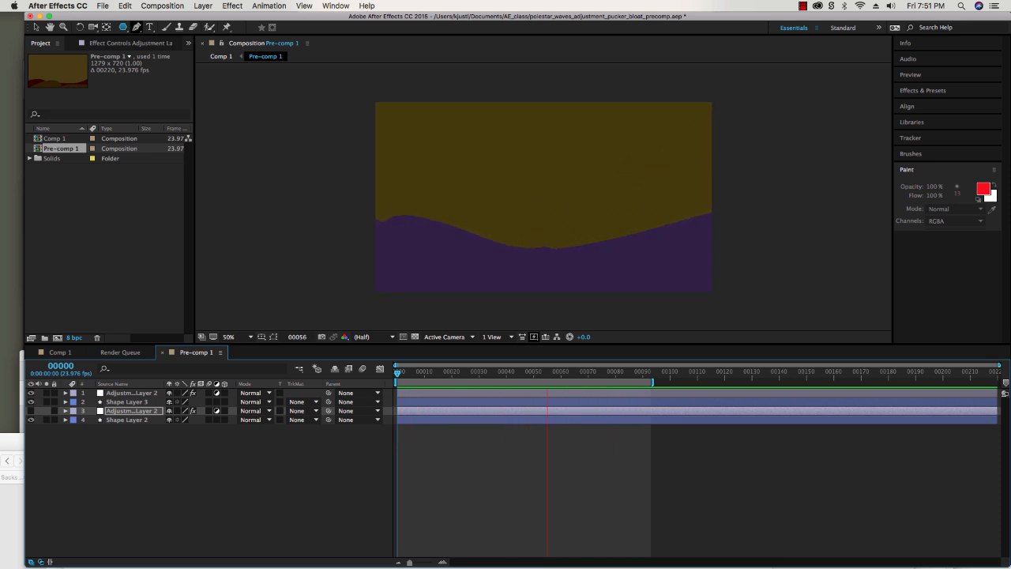
pyautogui.press('space')
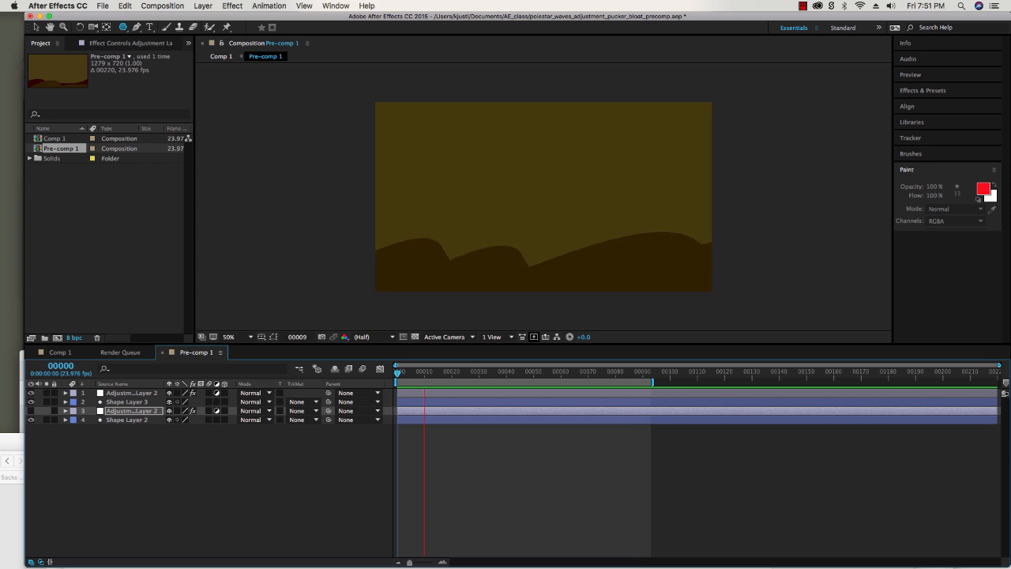
pyautogui.press('u')
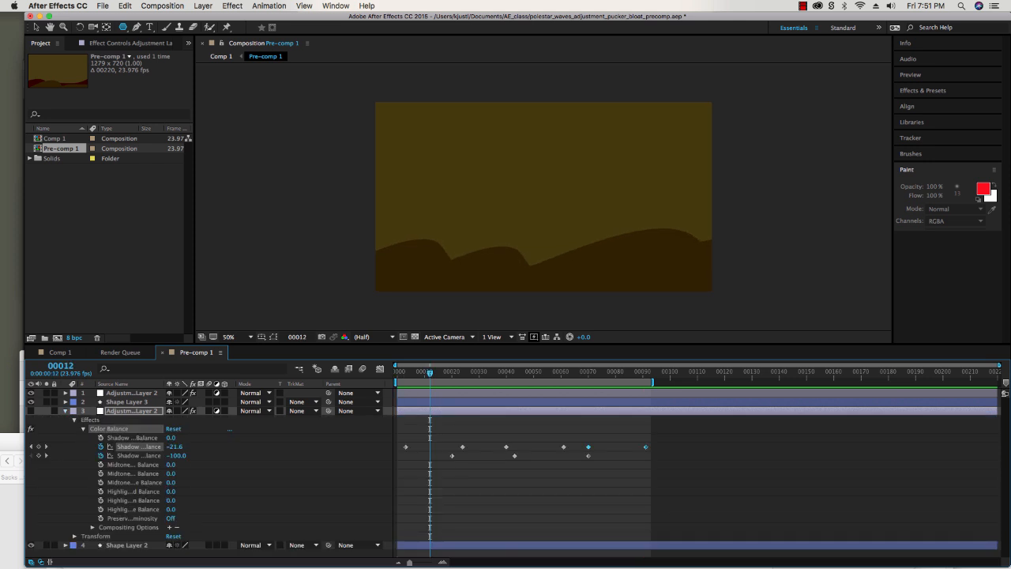
# Collapse the hidden adjustment layer, reveal Shape Layer 2's Path keyframes, and go to the Path keyframe at frame 23.
pyautogui.press('u')
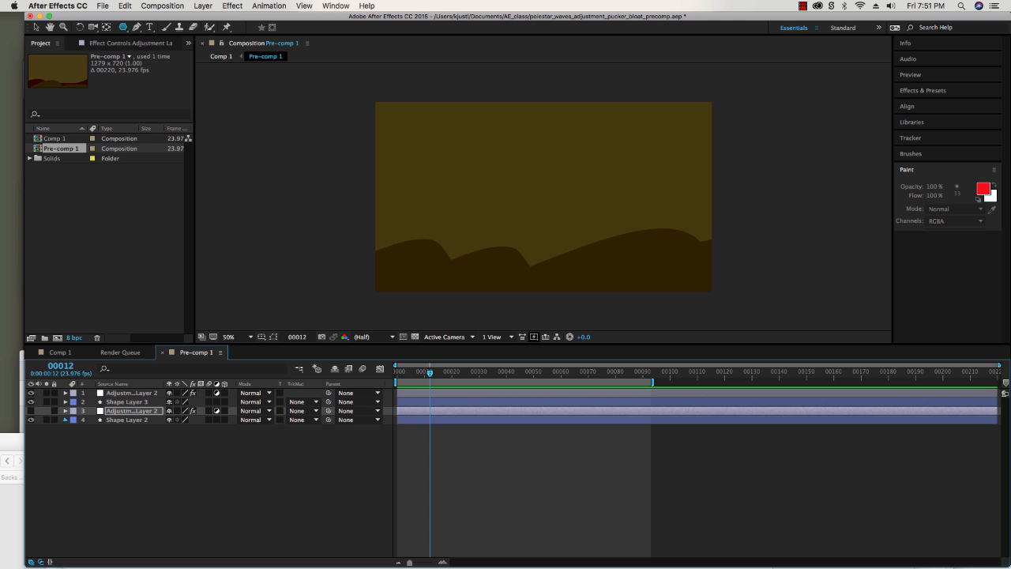
pyautogui.click(65, 419)
pyautogui.click(93, 447)
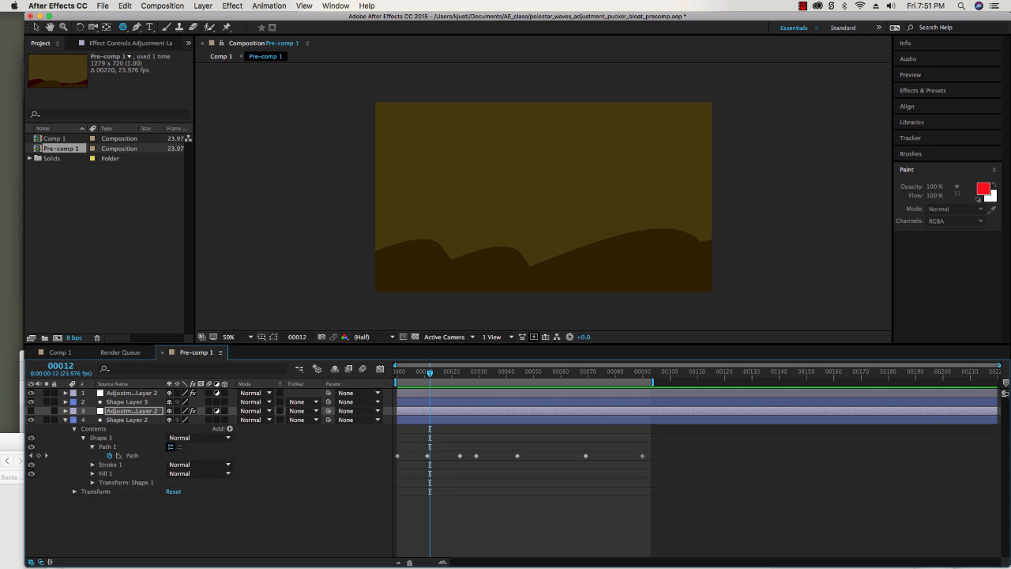
pyautogui.press('k')
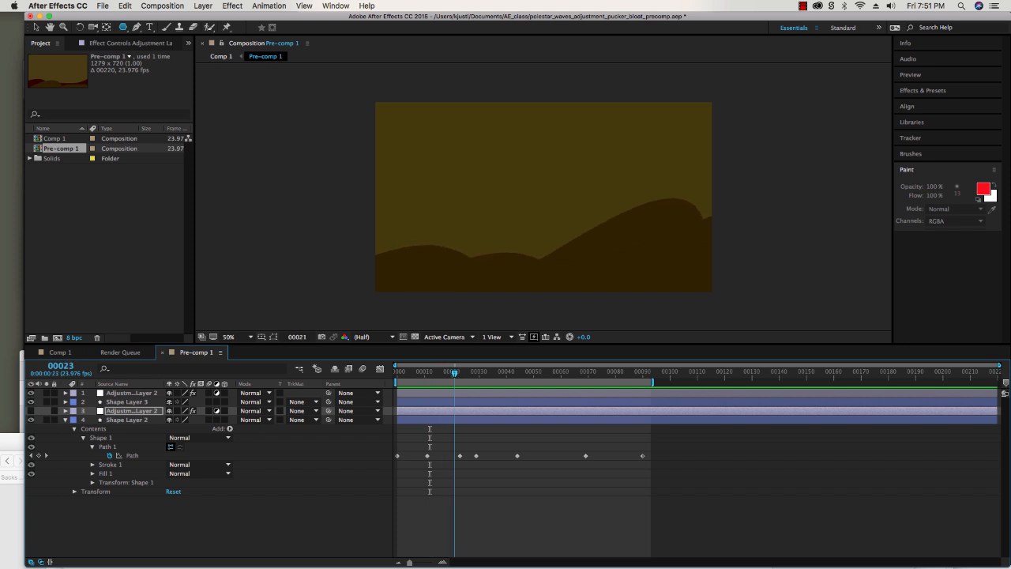
pyautogui.press('w')
pyautogui.press('g')
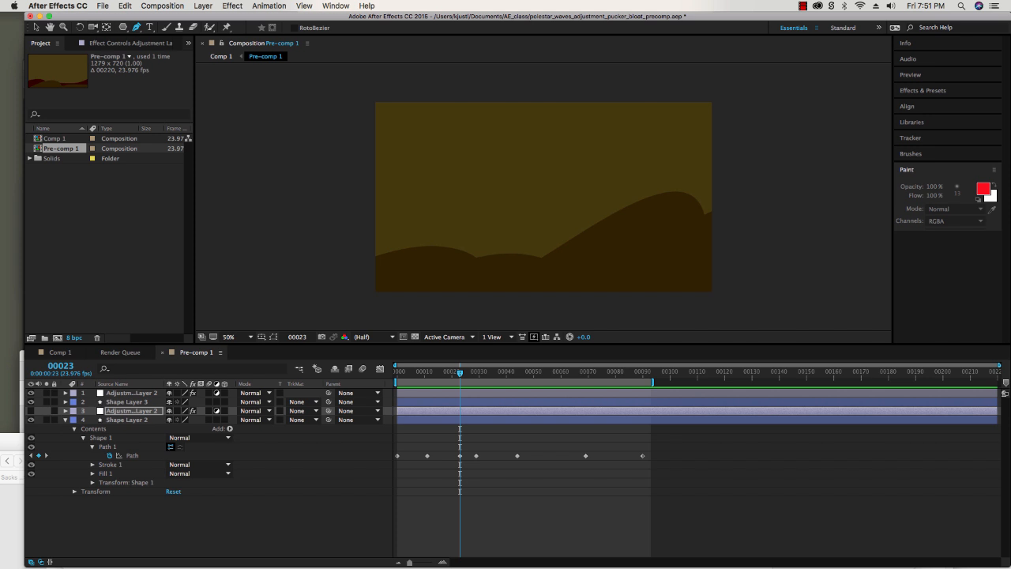
# Try to reshape Shape Layer 2's wave path at frame 23 with the Convert Vertex tool.
pyautogui.click(136, 27)
pyautogui.click(190, 61)
pyautogui.click(542, 257)
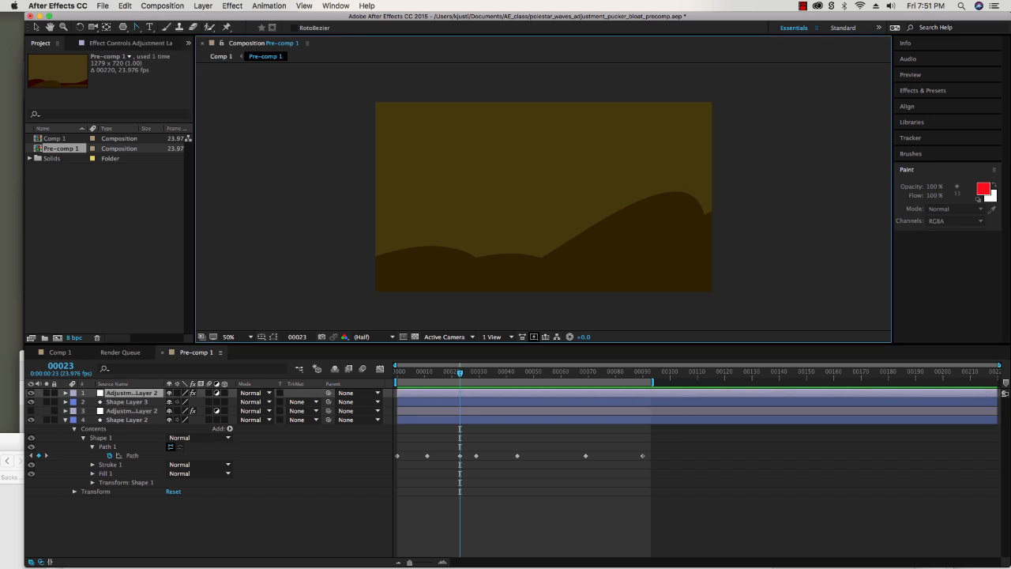
pyautogui.click(476, 456)
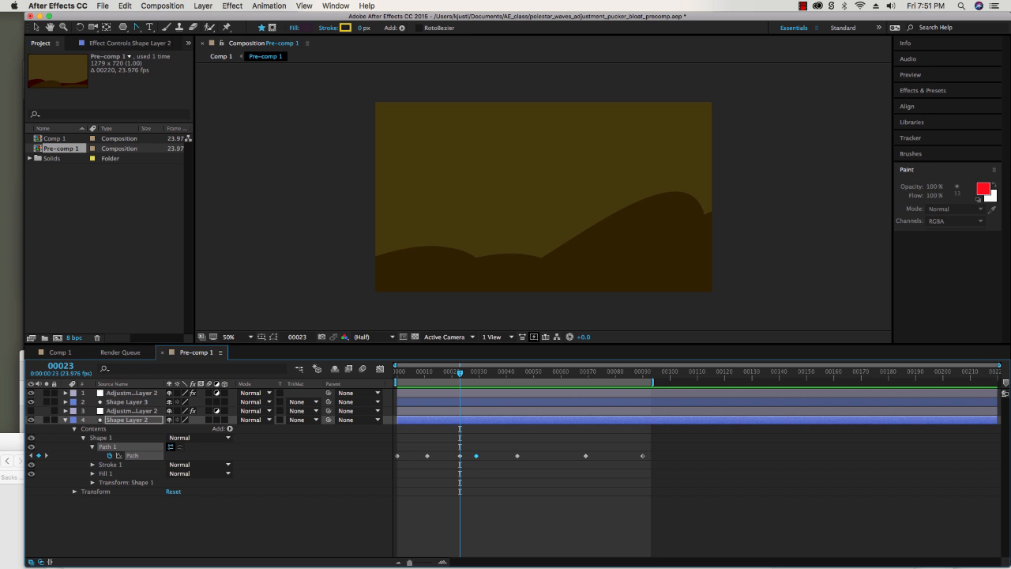
pyautogui.click(470, 263)
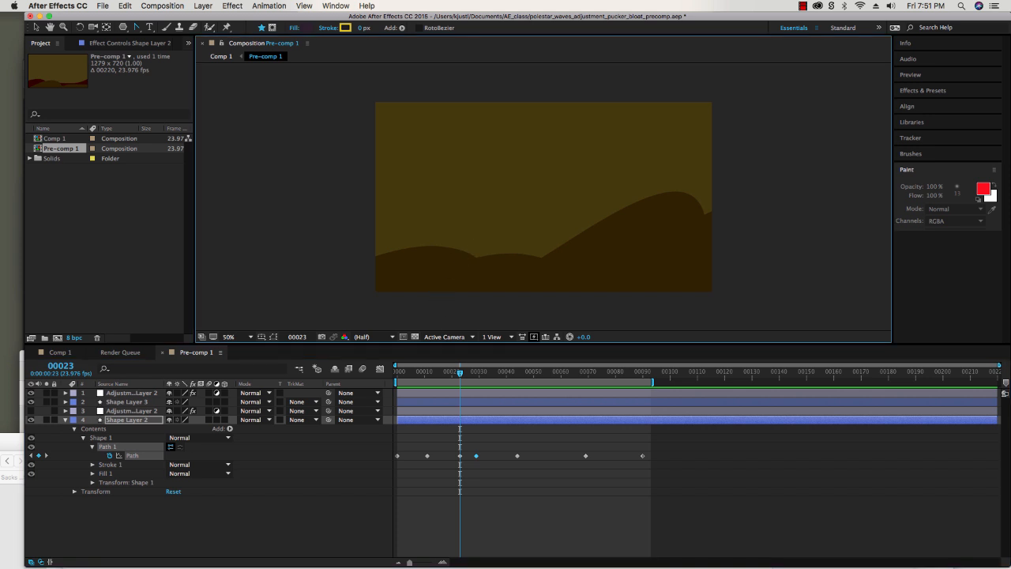
pyautogui.click(170, 446)
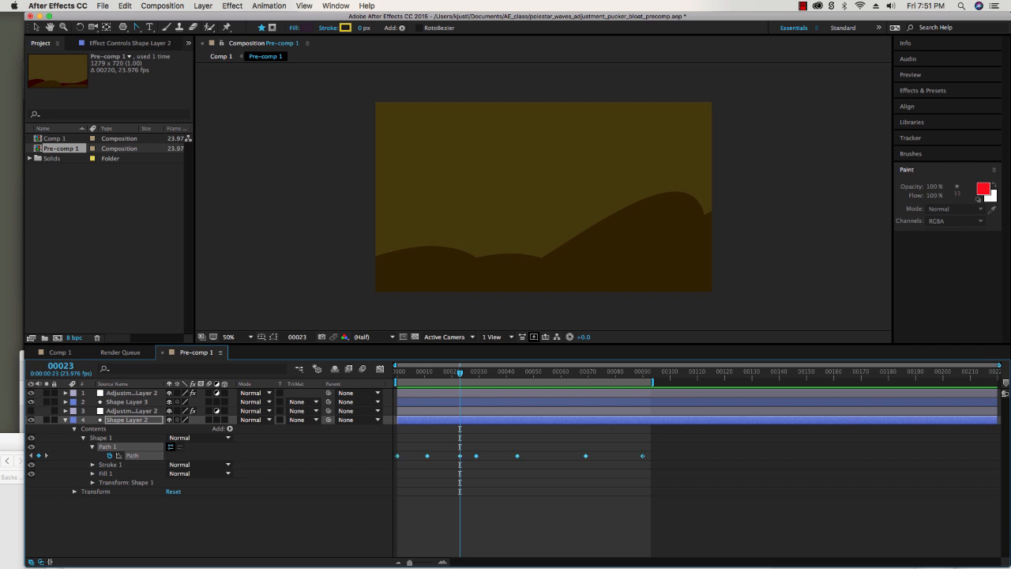
pyautogui.moveTo(526, 274)
pyautogui.mouseDown()
pyautogui.moveTo(501, 271)
pyautogui.moveTo(494, 219)
pyautogui.moveTo(504, 213)
pyautogui.moveTo(506, 275)
pyautogui.mouseUp()
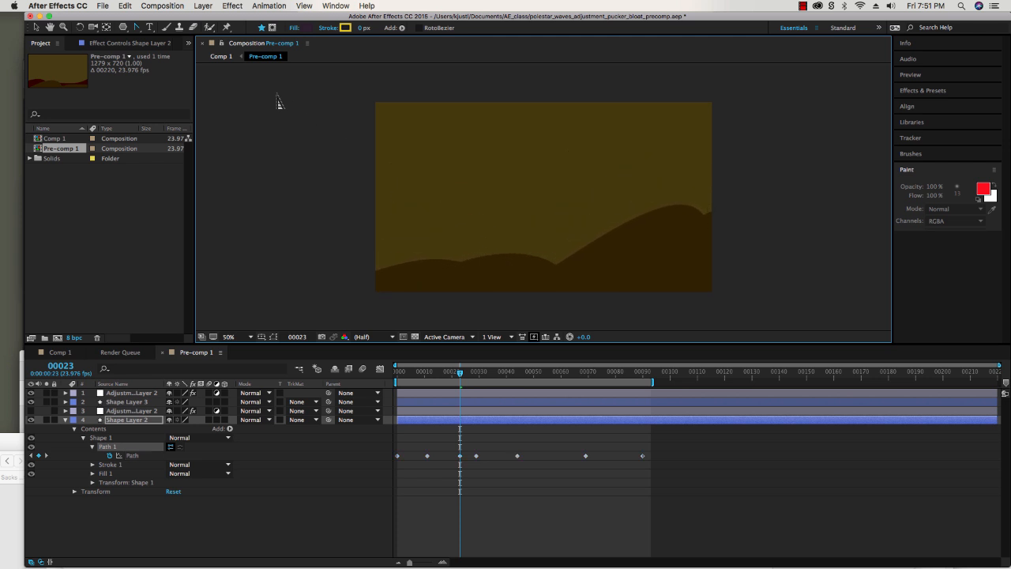
# Place a Pen tool point on the crest of the leftmost hump in Shape Layer 2's wave at frame 23.
pyautogui.click(136, 27)
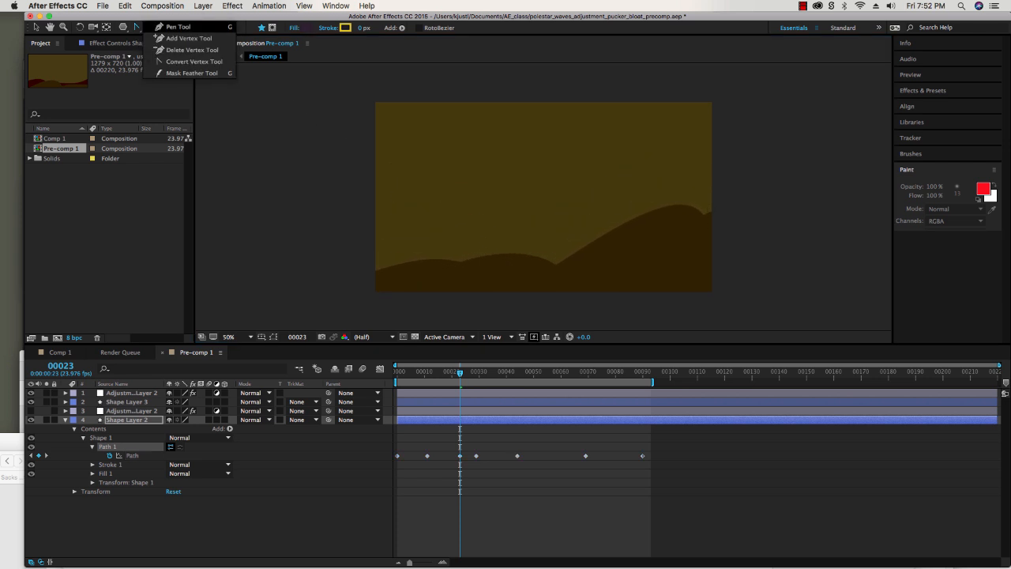
pyautogui.click(174, 26)
pyautogui.press('v')
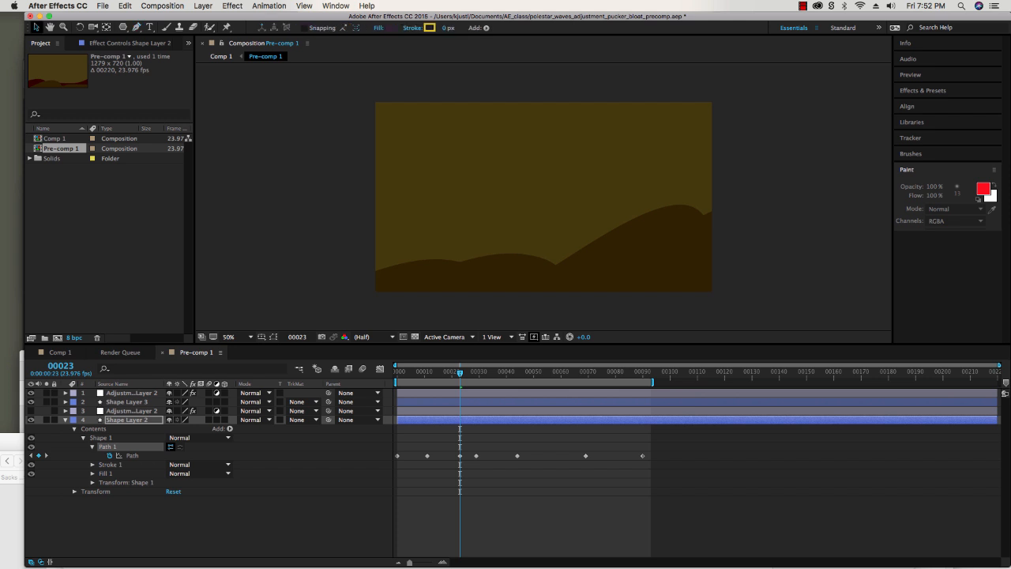
pyautogui.click(466, 286)
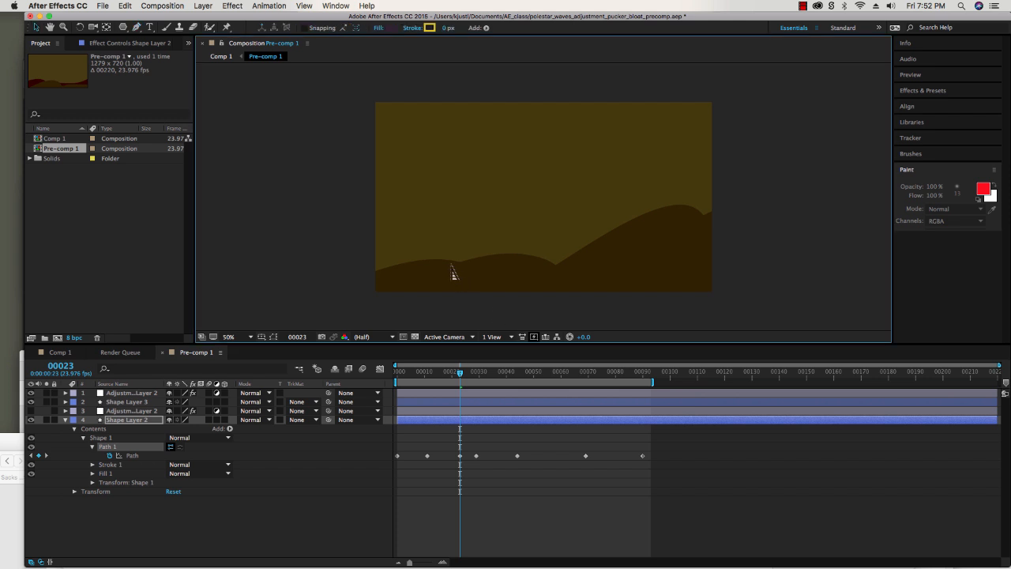
pyautogui.press('g')
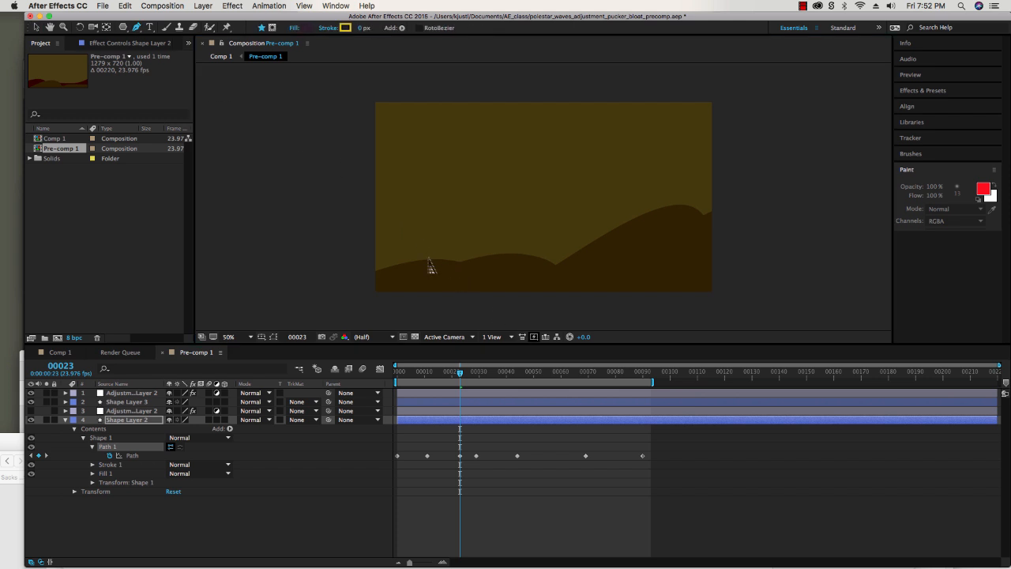
pyautogui.click(428, 260)
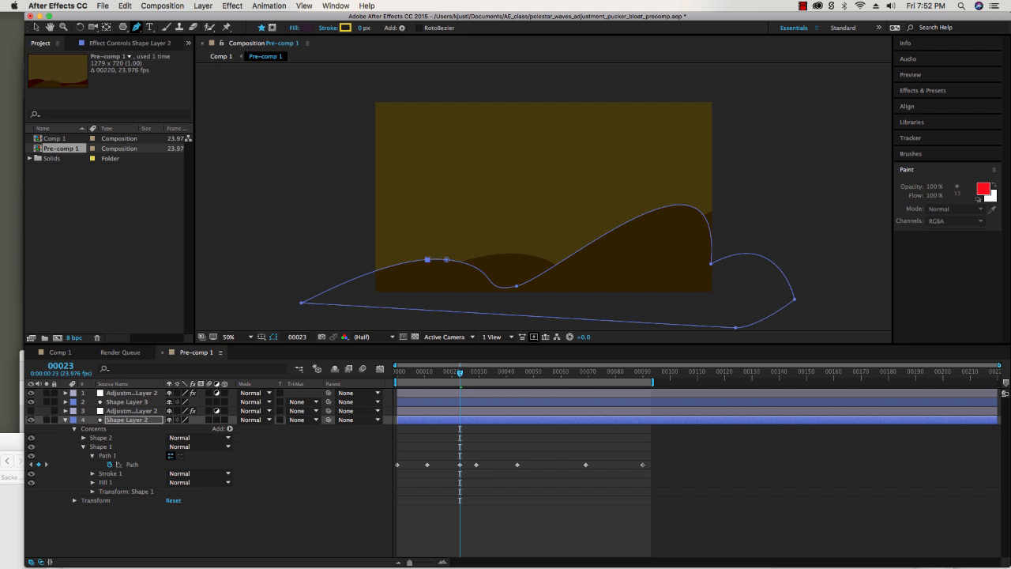
# Pull a curve handle up and right from the valley vertex of Shape Layer 2's path at frame 23, and drag that vertex upward.
pyautogui.moveTo(136, 27); pyautogui.dragTo(190, 77)
pyautogui.moveTo(517, 287); pyautogui.dragTo(587, 216)
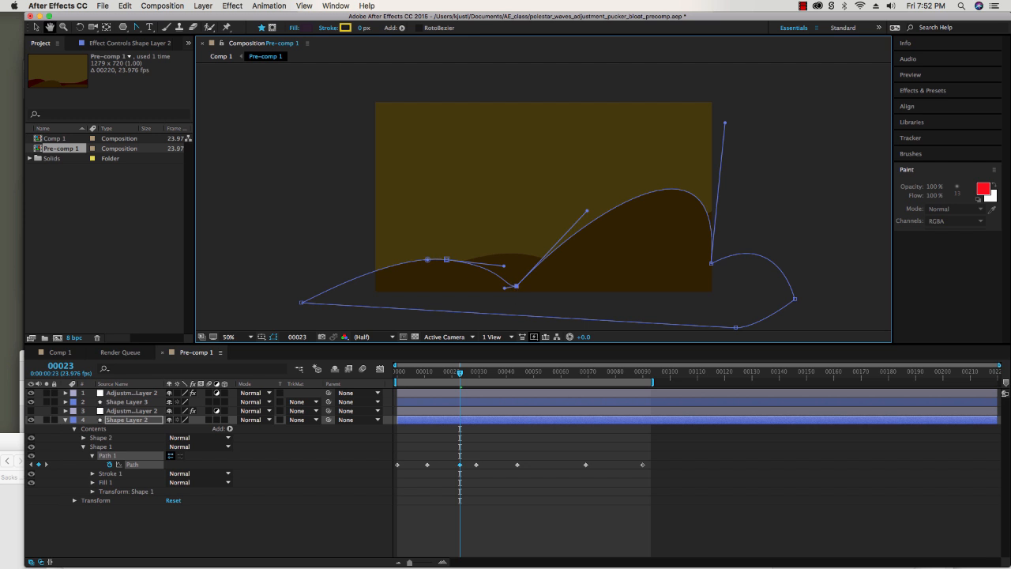
pyautogui.click(36, 26)
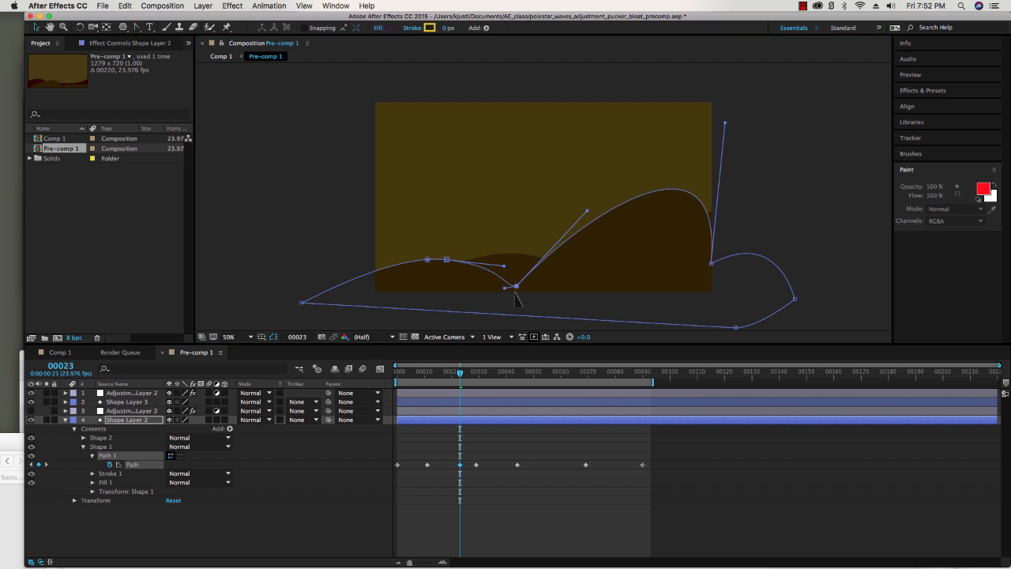
pyautogui.moveTo(516, 286); pyautogui.dragTo(530, 175)
# Preview the reshaped wave in Pre-comp 1, return to frame 0, and deselect all layers and project items.
pyautogui.press('space')
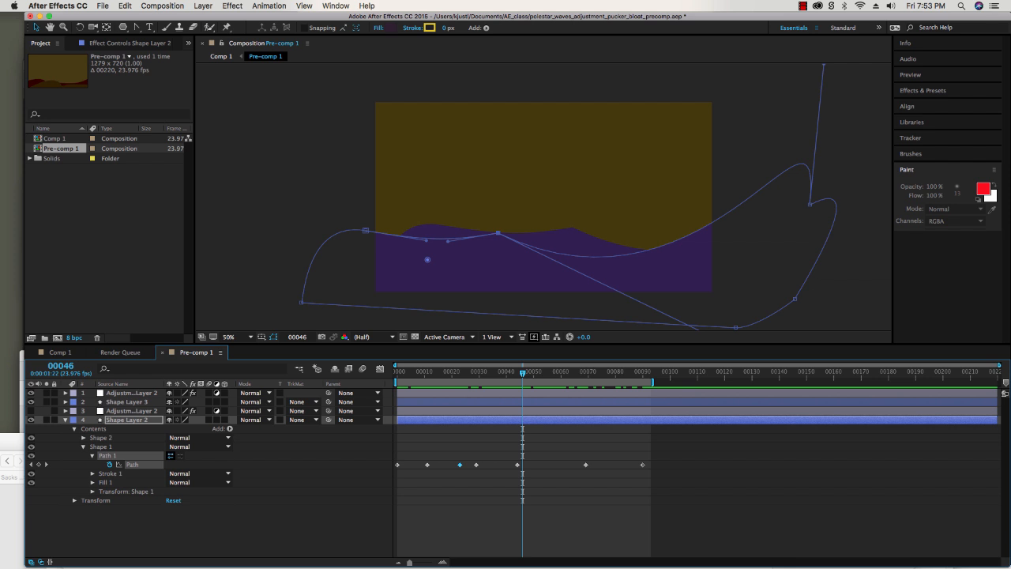
pyautogui.press('space')
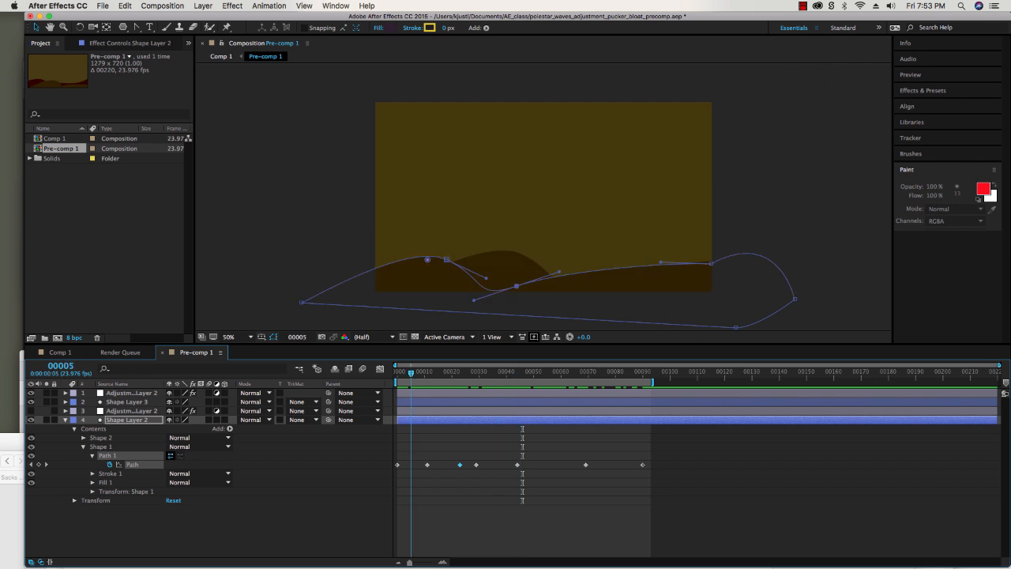
pyautogui.moveTo(411, 372); pyautogui.dragTo(397, 372)
pyautogui.click(277, 264)
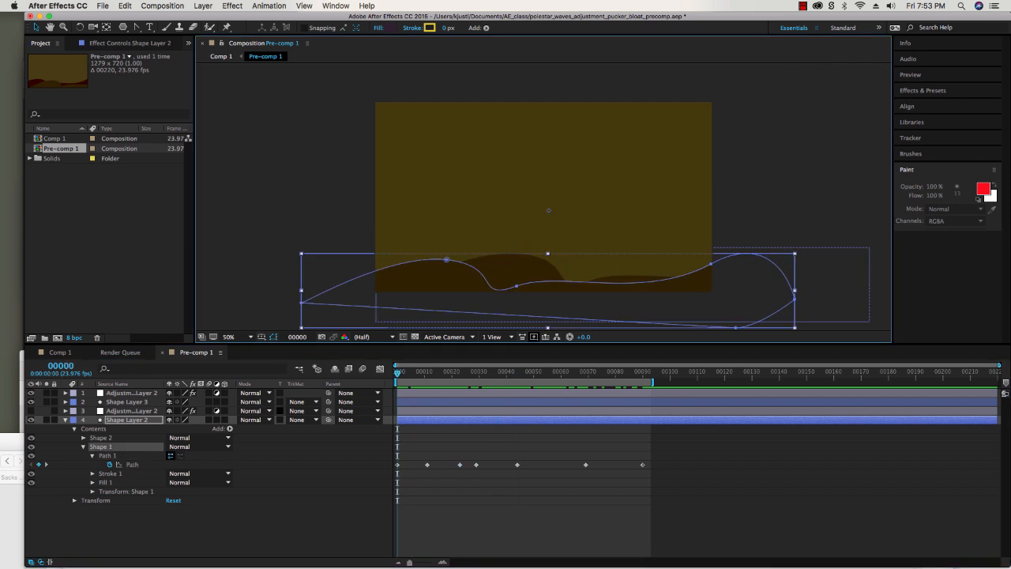
pyautogui.click(106, 229)
pyautogui.click(343, 208)
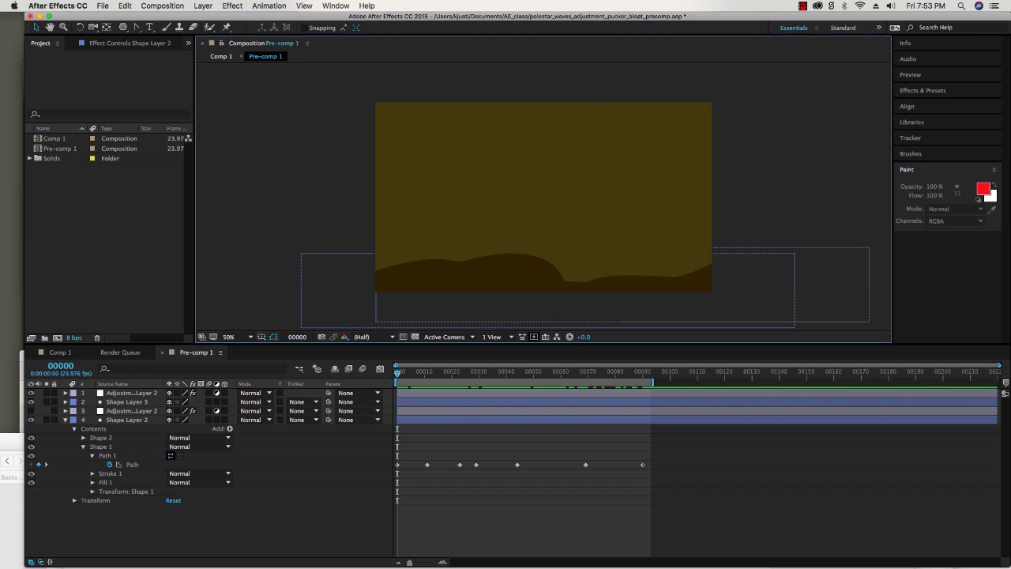
# Preview Pre-comp 1 from frame 0, make its third layer visible again, and replay the animation with both adjustment layers on.
pyautogui.press('space')
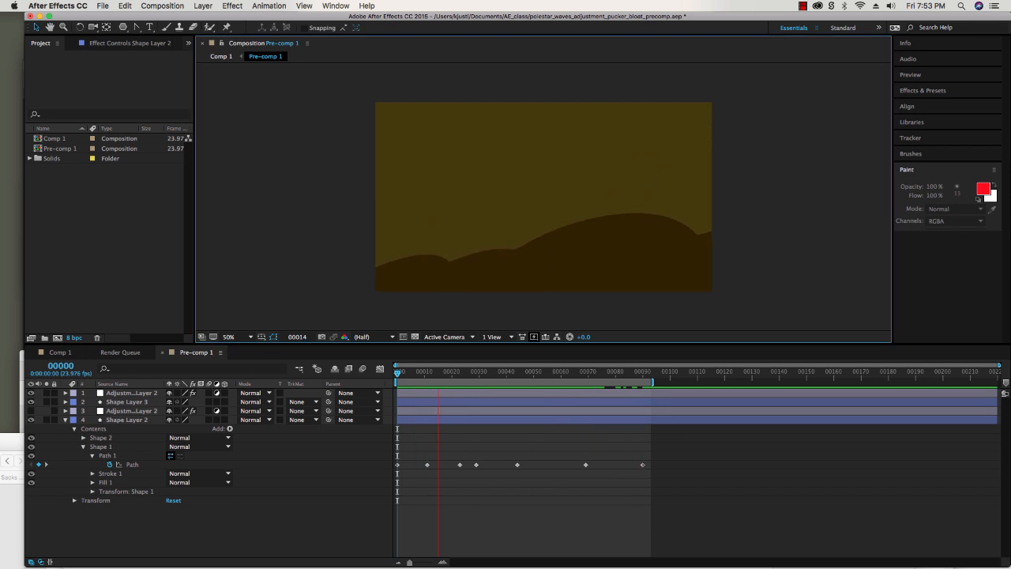
pyautogui.press('space')
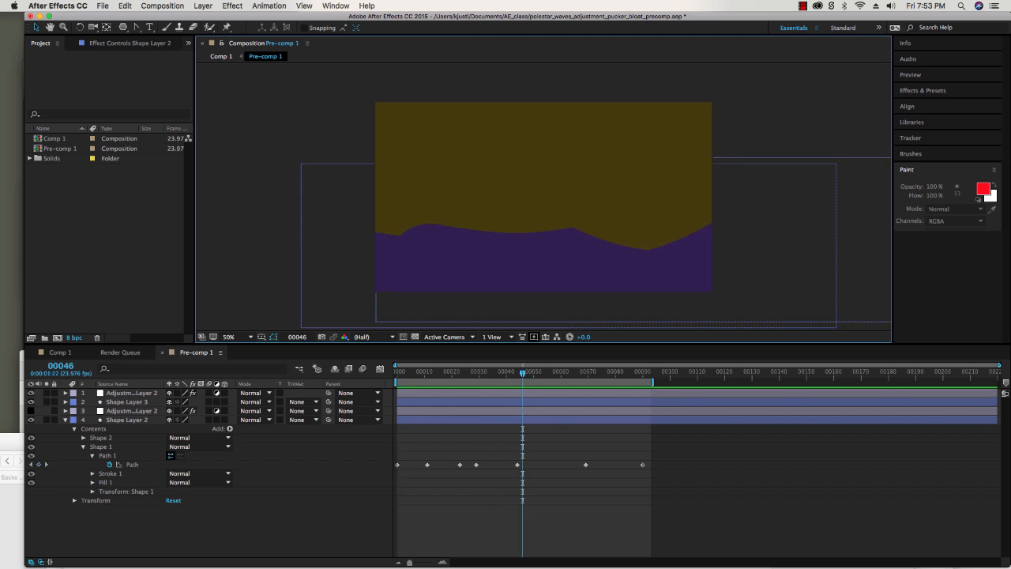
pyautogui.press('space')
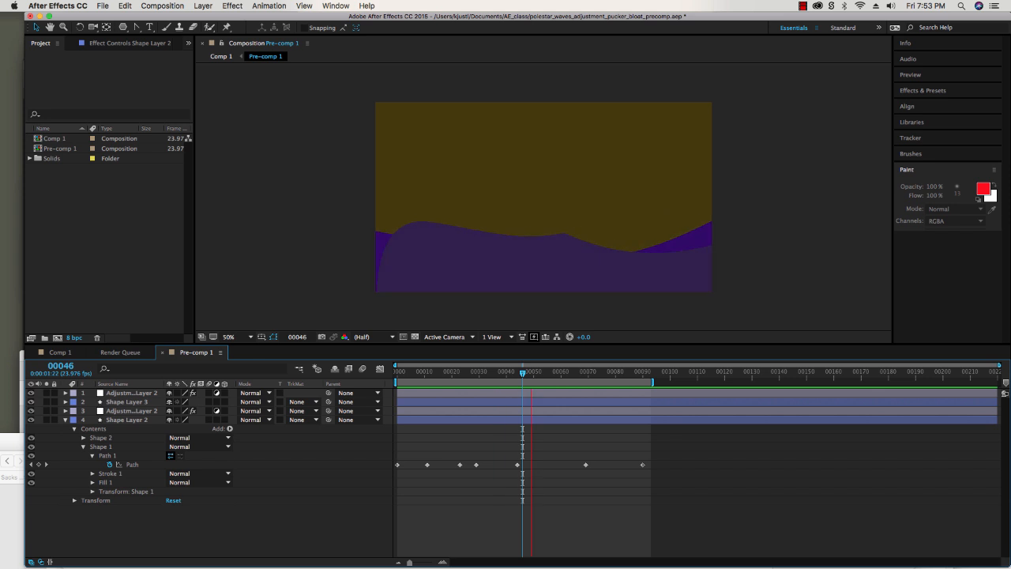
pyautogui.press('space')
# Open Comp 1, preview the flower over the waves, and replay it from frame 0 with all layers deselected.
pyautogui.click(60, 353)
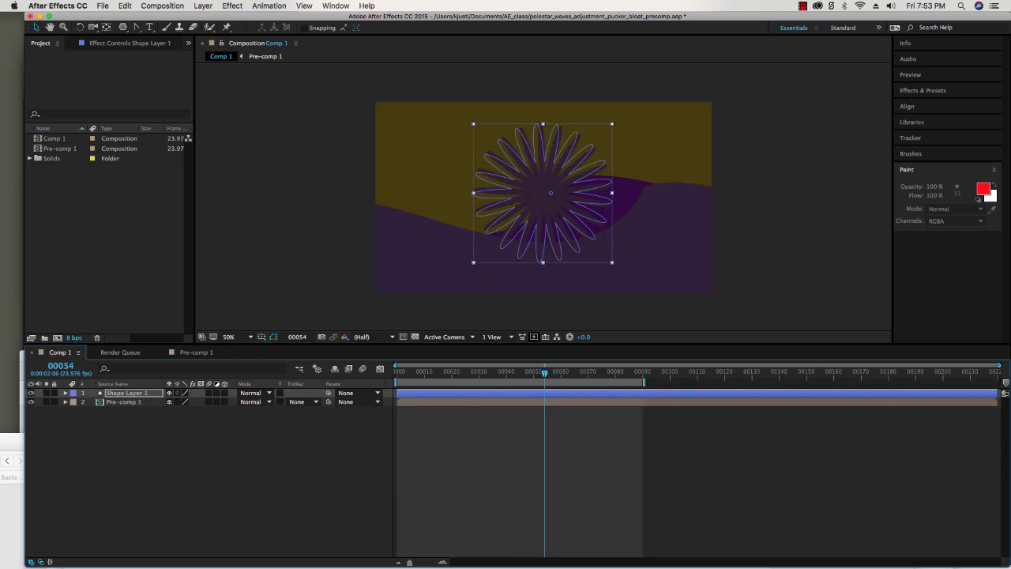
pyautogui.press('space')
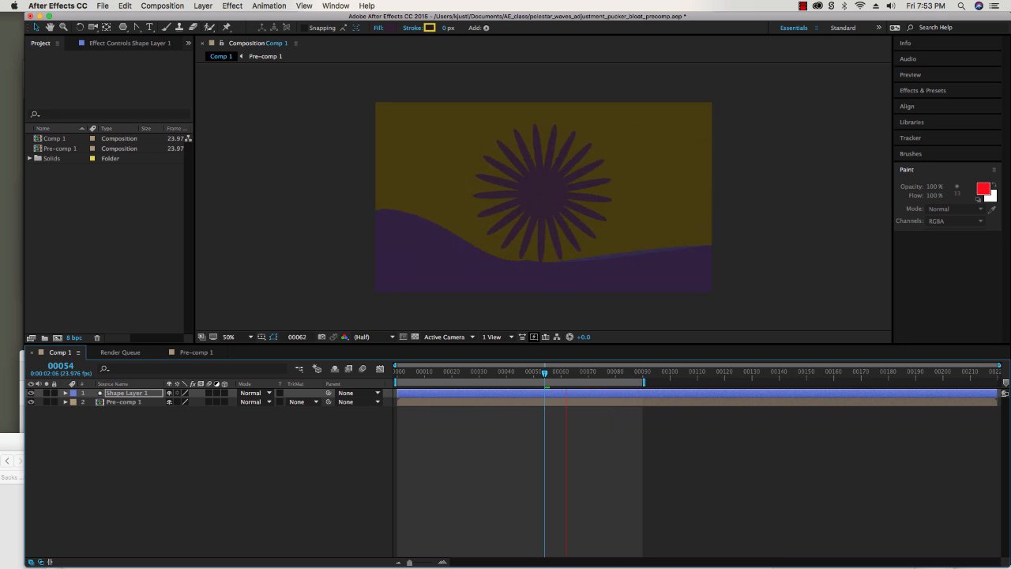
pyautogui.press('space')
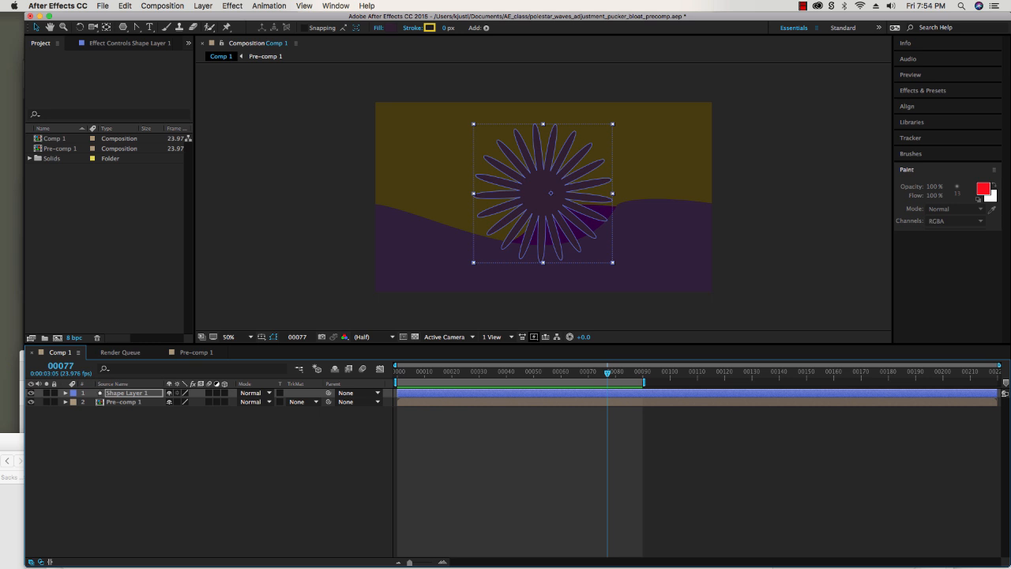
pyautogui.moveTo(608, 372); pyautogui.dragTo(397, 372)
pyautogui.press('super+shift+a')
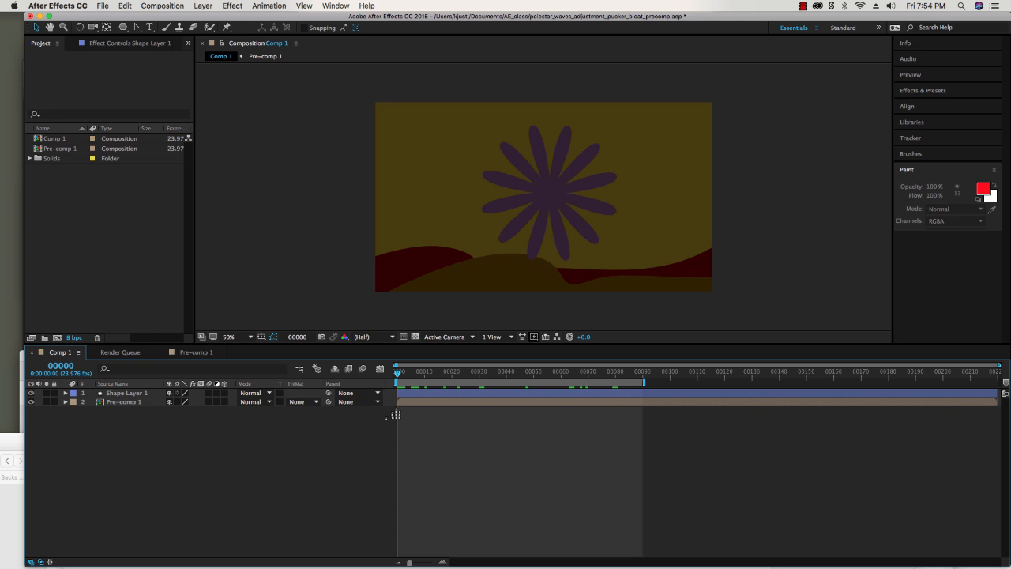
pyautogui.press('h')
pyautogui.press('space')
# Create Comp 2 as a 1279 x 720, 23.976 fps composition and draw a five-sided polystar in its upper-left area.
pyautogui.click(54, 139)
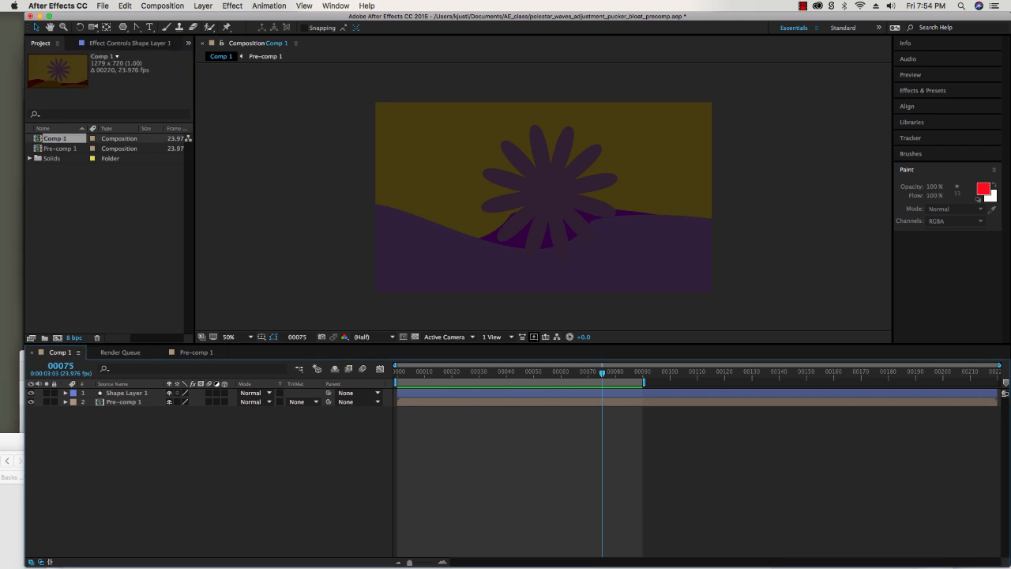
pyautogui.press('space')
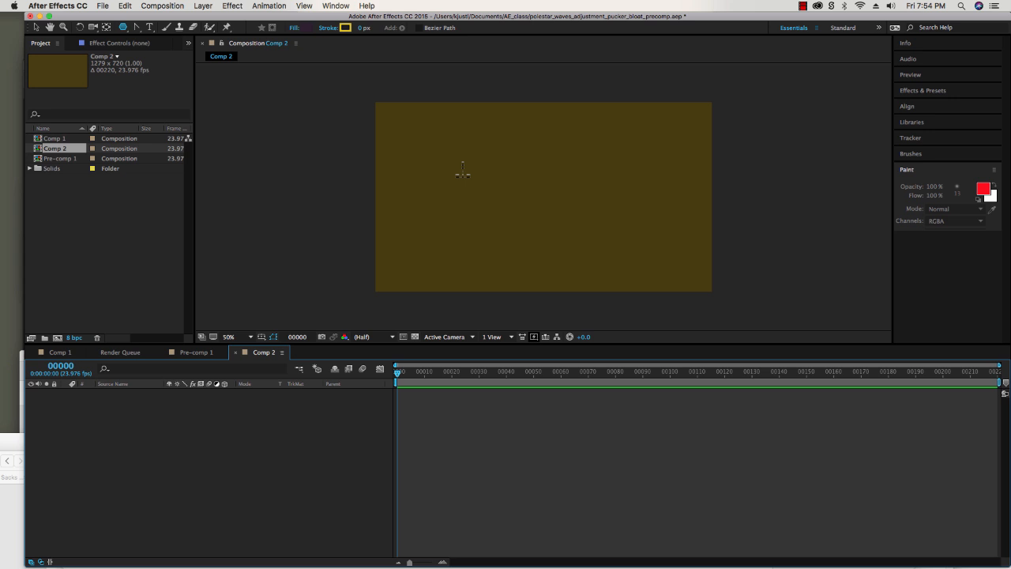
pyautogui.moveTo(461, 169); pyautogui.dragTo(491, 217)
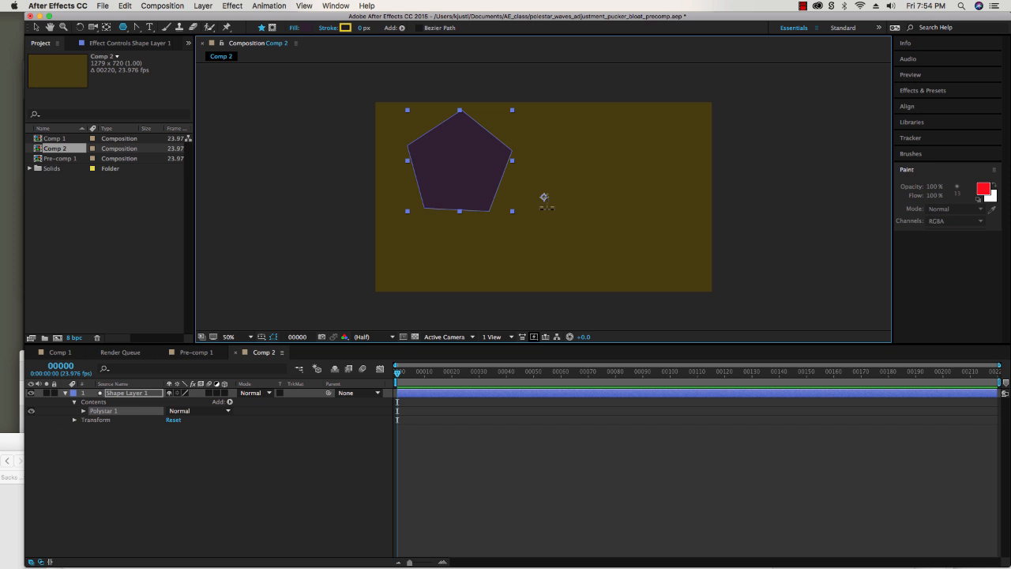
# Center the anchor point in the pentagon, move the shape to the upper middle of the frame, and expand Polystar 1.
pyautogui.press('y')
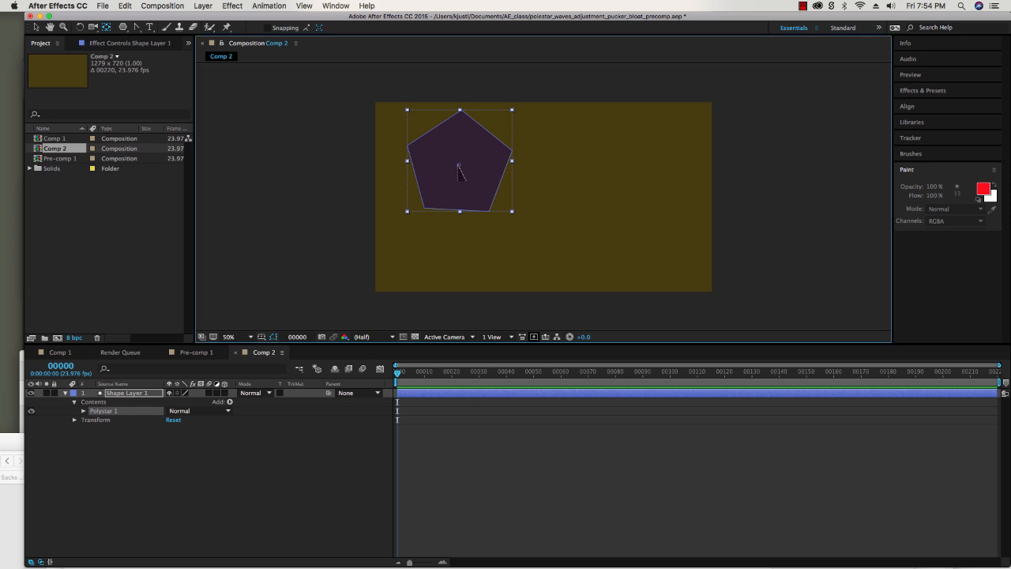
pyautogui.moveTo(461, 172); pyautogui.dragTo(488, 197)
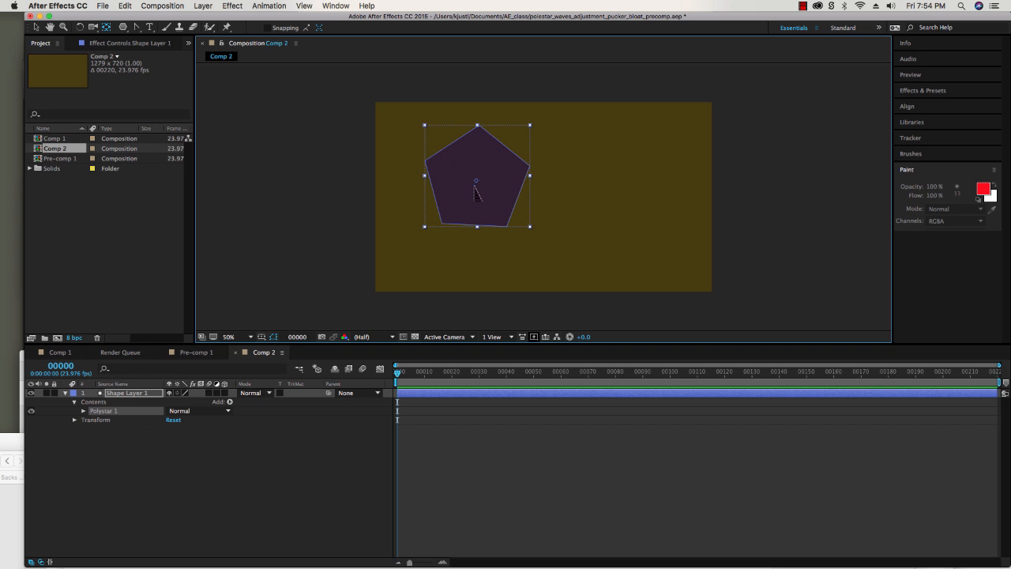
pyautogui.click(37, 27)
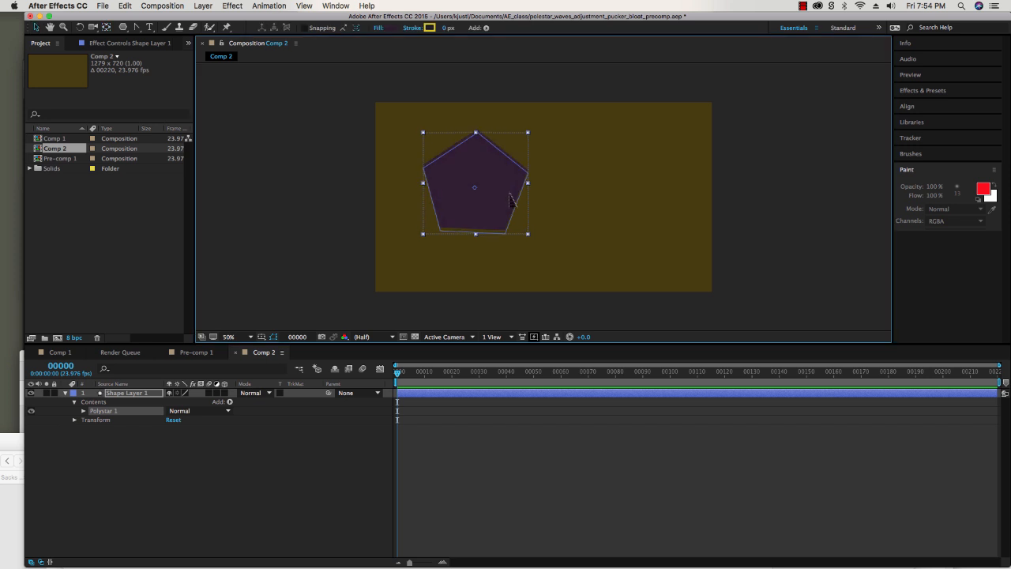
pyautogui.moveTo(487, 196); pyautogui.dragTo(563, 191)
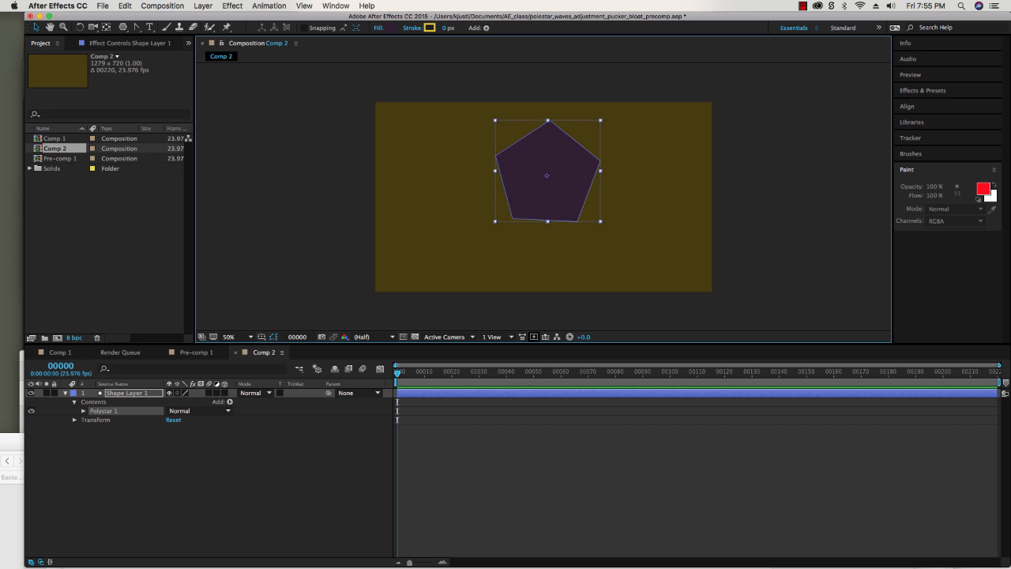
pyautogui.click(83, 411)
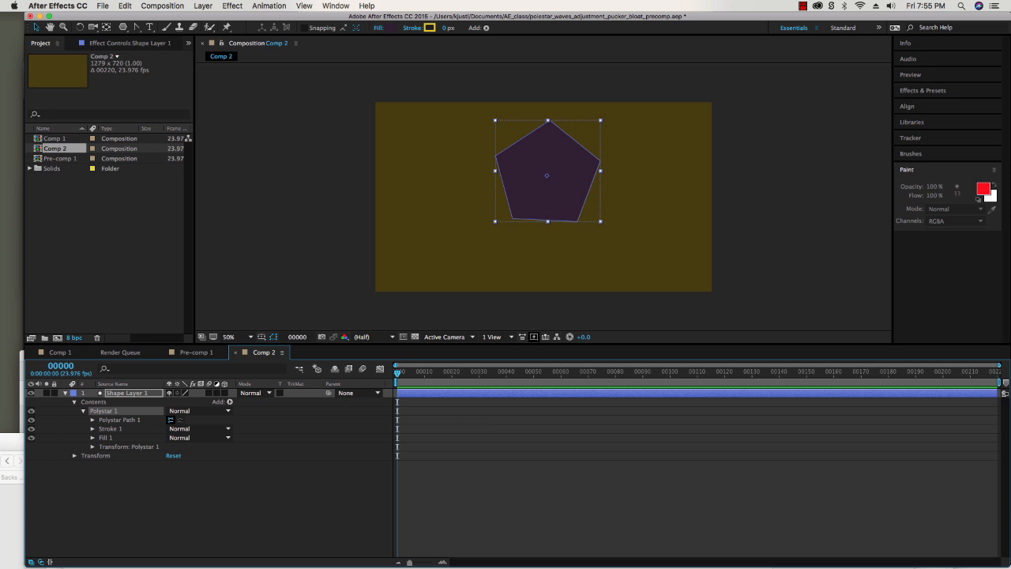
# Set the pentagon's path to an outer radius of 168.6, 67% outer roundness and 3 points.
pyautogui.click(93, 419)
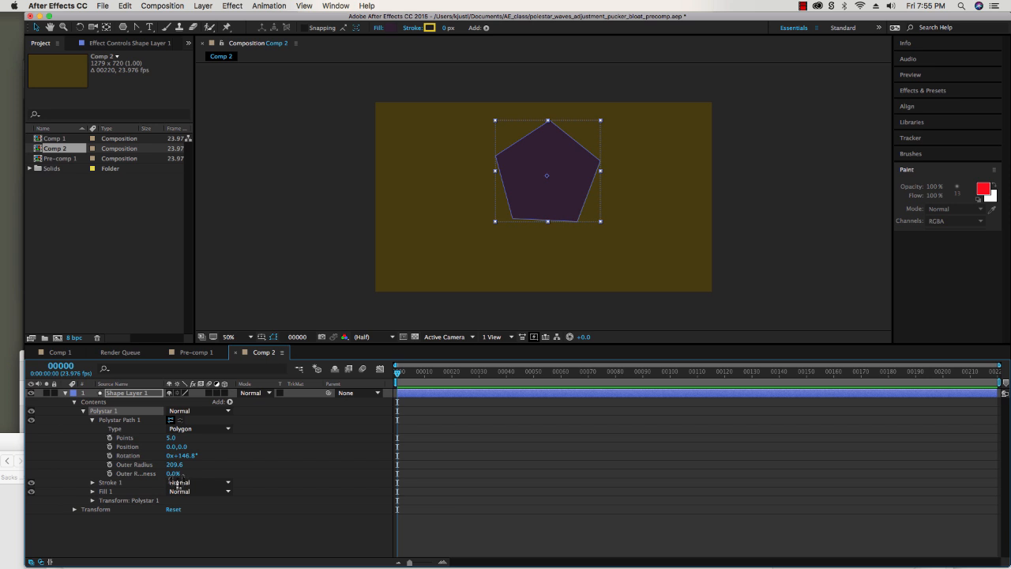
pyautogui.moveTo(172, 473)
pyautogui.mouseDown()
pyautogui.moveTo(178, 481)
pyautogui.moveTo(138, 482)
pyautogui.moveTo(214, 482)
pyautogui.moveTo(151, 473)
pyautogui.moveTo(161, 473)
pyautogui.mouseUp()
pyautogui.moveTo(171, 438)
pyautogui.mouseDown()
pyautogui.moveTo(190, 440)
pyautogui.moveTo(156, 448)
pyautogui.mouseUp()
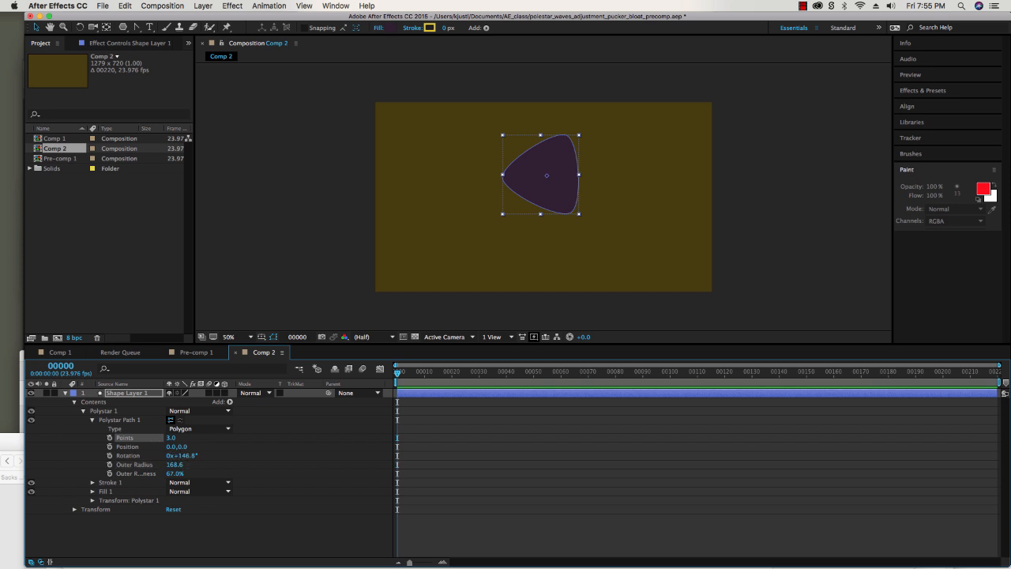
# Change the polystar type to Star with 16 points and an inner radius of 60.8 to form thin petals.
pyautogui.click(197, 429)
pyautogui.click(184, 439)
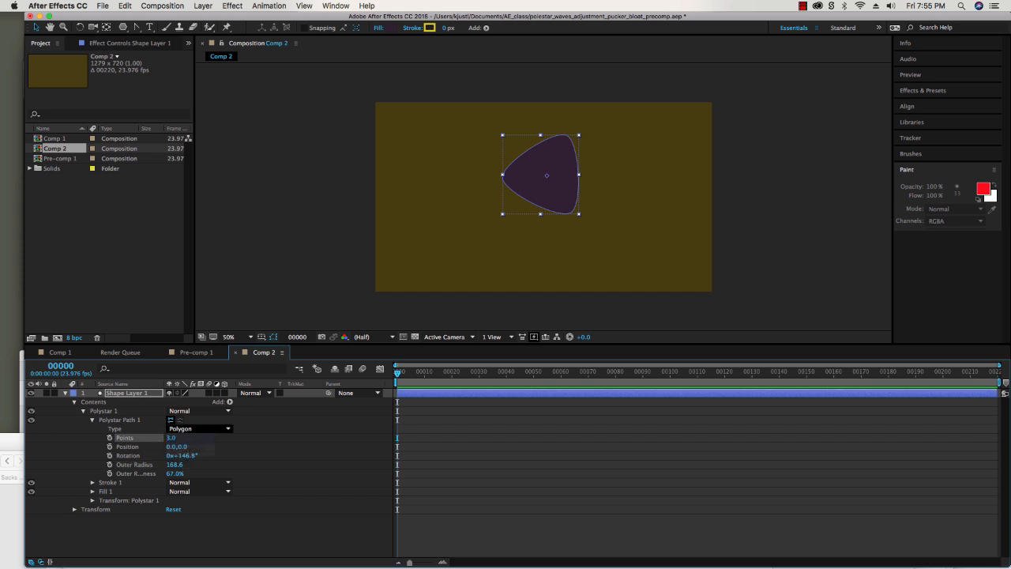
pyautogui.click(171, 438)
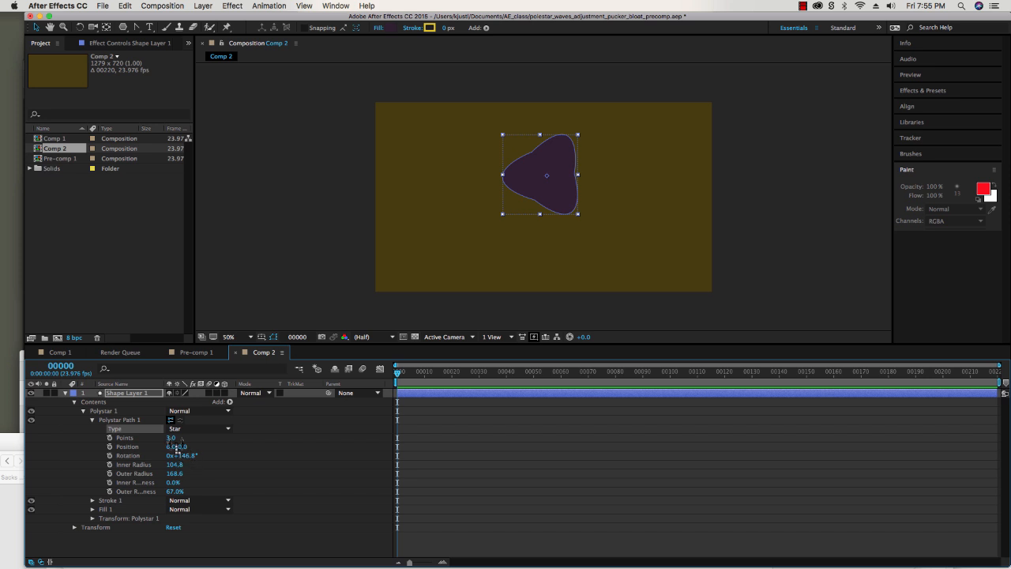
pyautogui.write('15')
pyautogui.press('Return')
pyautogui.moveTo(181, 442); pyautogui.dragTo(181, 443)
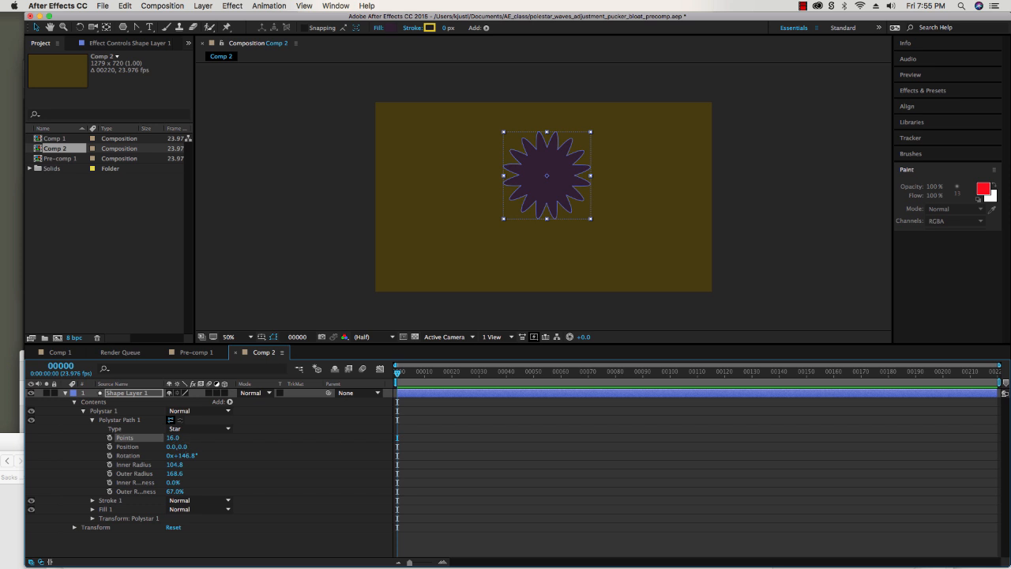
pyautogui.moveTo(171, 465); pyautogui.dragTo(157, 469)
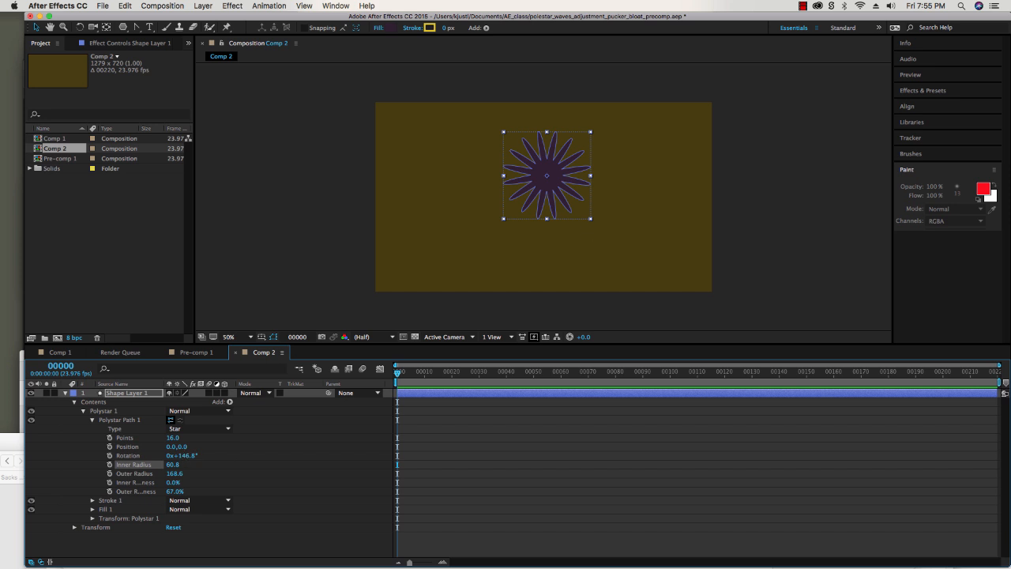
# Enlarge the flower evenly around its center and move it slightly down within the frame.
pyautogui.click(594, 227)
pyautogui.moveTo(595, 228)
pyautogui.mouseDown()
pyautogui.moveTo(614, 243)
pyautogui.moveTo(608, 236)
pyautogui.mouseUp()
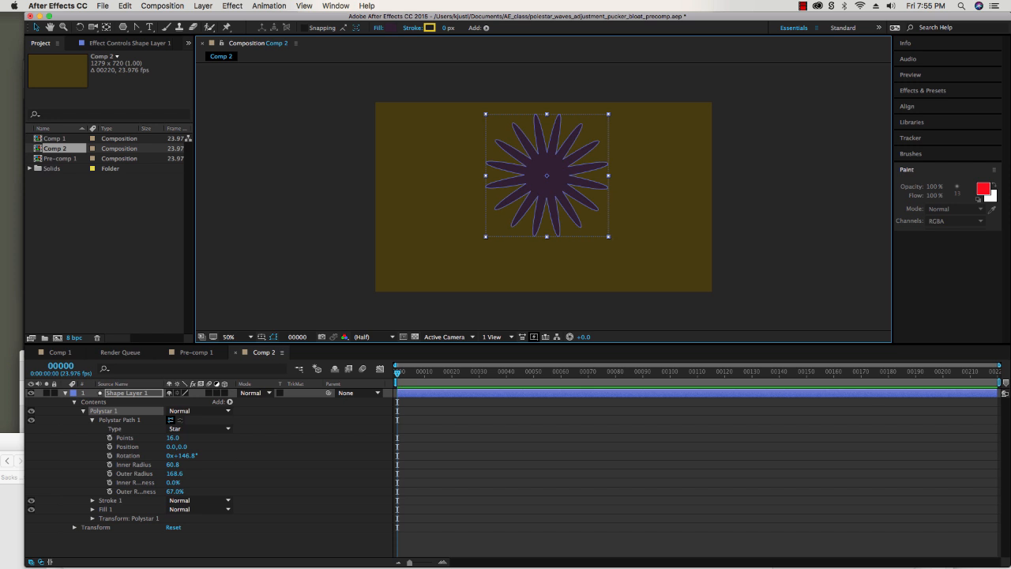
pyautogui.moveTo(560, 186)
pyautogui.mouseDown()
pyautogui.moveTo(572, 175)
pyautogui.moveTo(562, 191)
pyautogui.mouseUp()
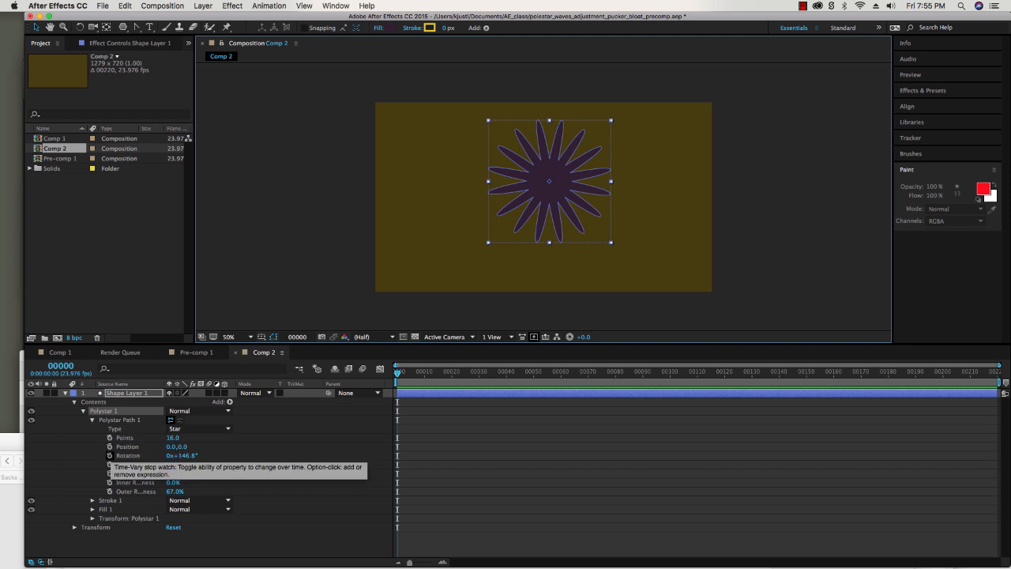
# Keyframe the flower's Rotation and Inner Radius at frame 0, with Inner Radius 77.8 and Rotation 0x+196.8° at frame 20.
pyautogui.click(110, 456)
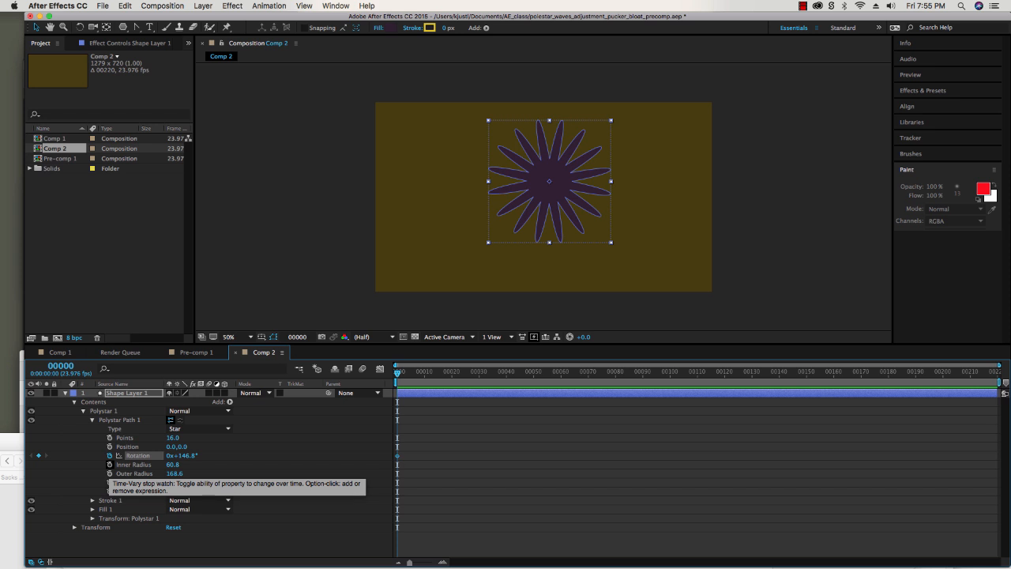
pyautogui.click(110, 465)
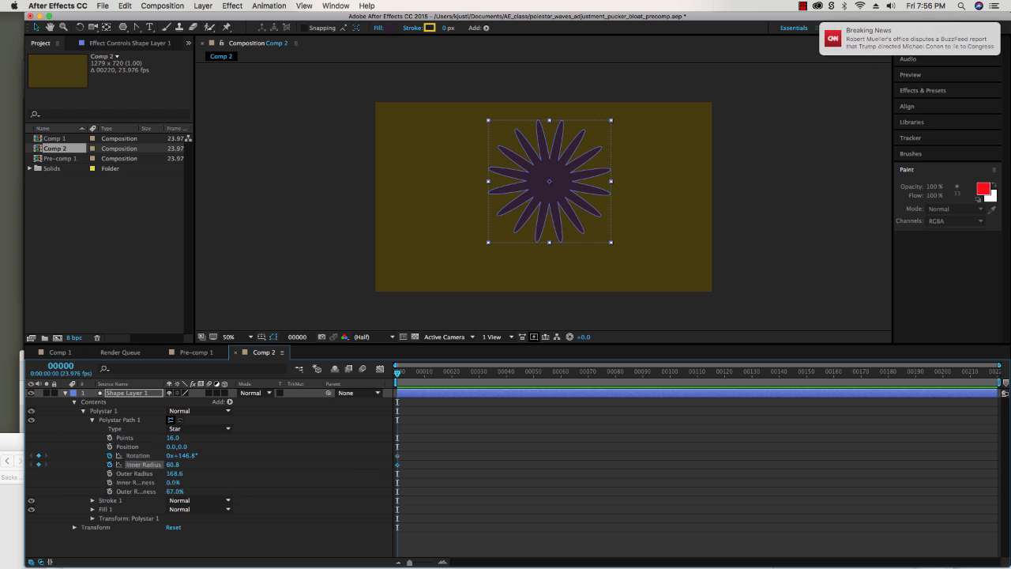
pyautogui.moveTo(397, 371); pyautogui.dragTo(452, 371)
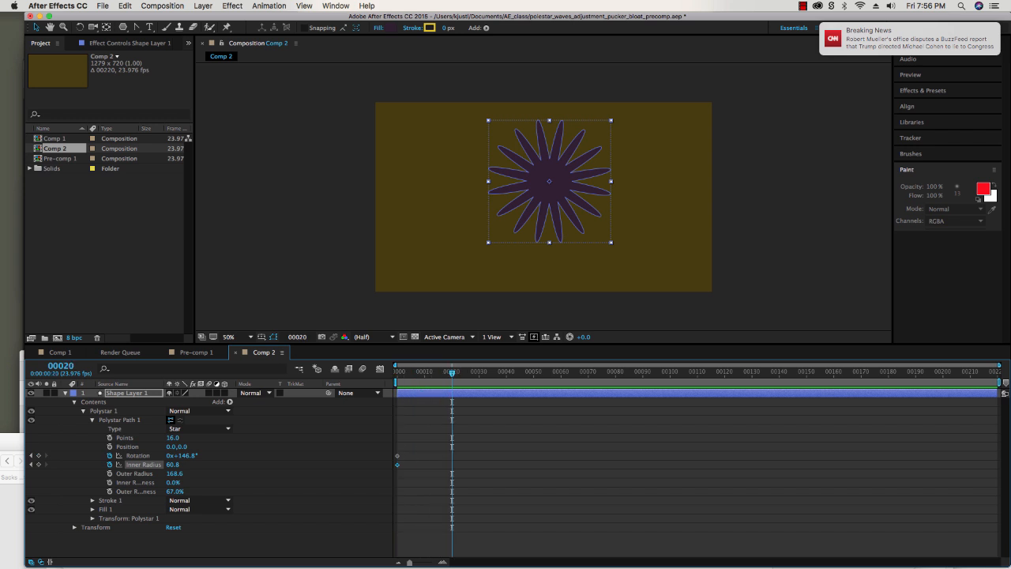
pyautogui.moveTo(178, 464)
pyautogui.mouseDown()
pyautogui.moveTo(153, 465)
pyautogui.moveTo(187, 465)
pyautogui.mouseUp()
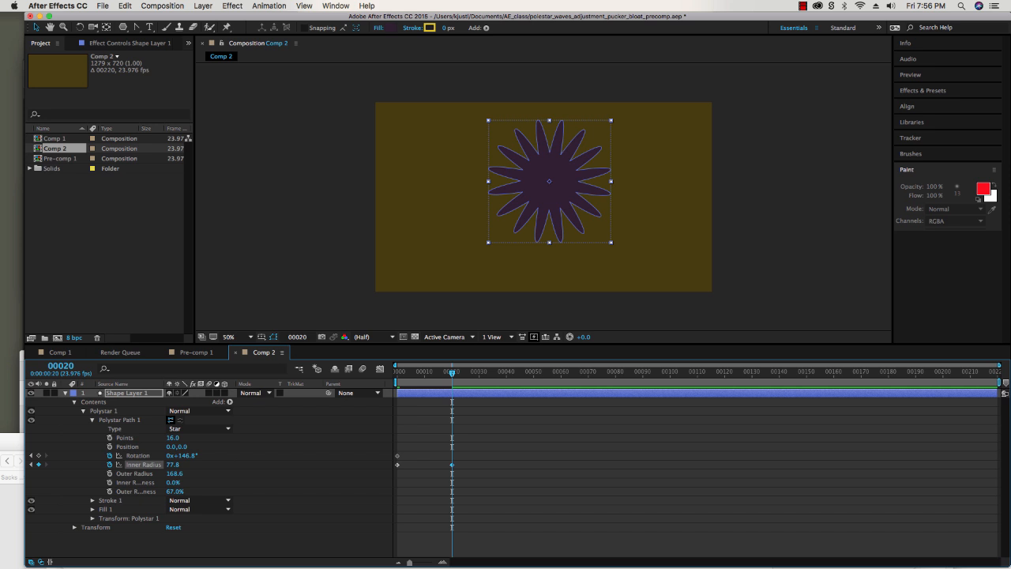
pyautogui.moveTo(190, 456); pyautogui.dragTo(221, 460)
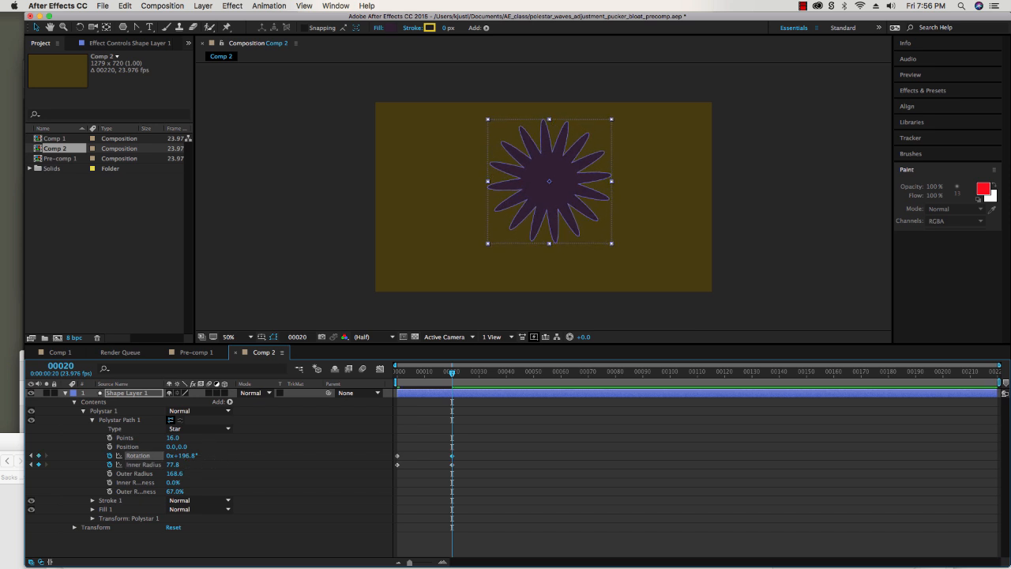
# Preview the motion and paste copies of the two Rotation keyframes starting at frames 40, 80 and 121.
pyautogui.press('space')
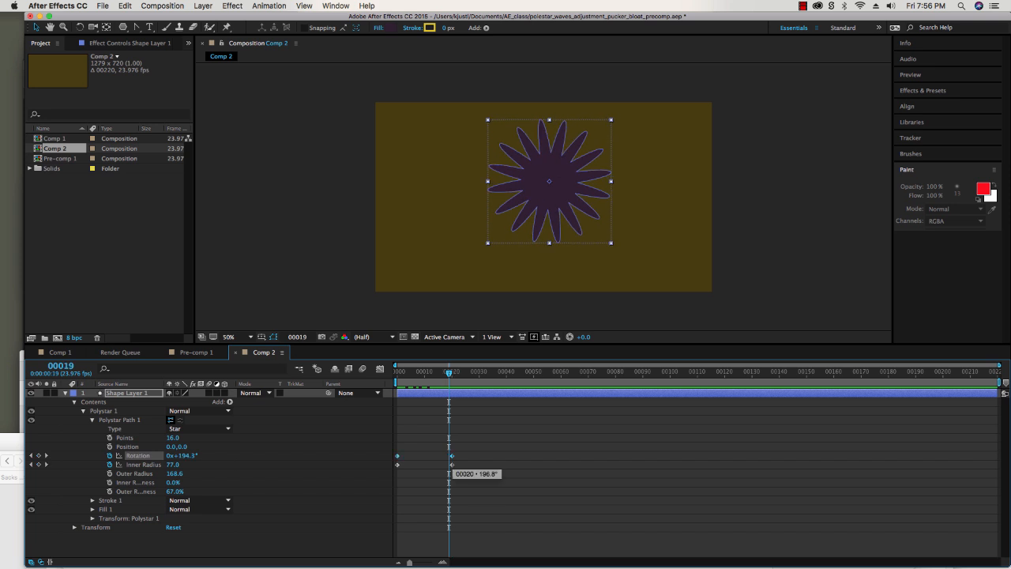
pyautogui.press('space')
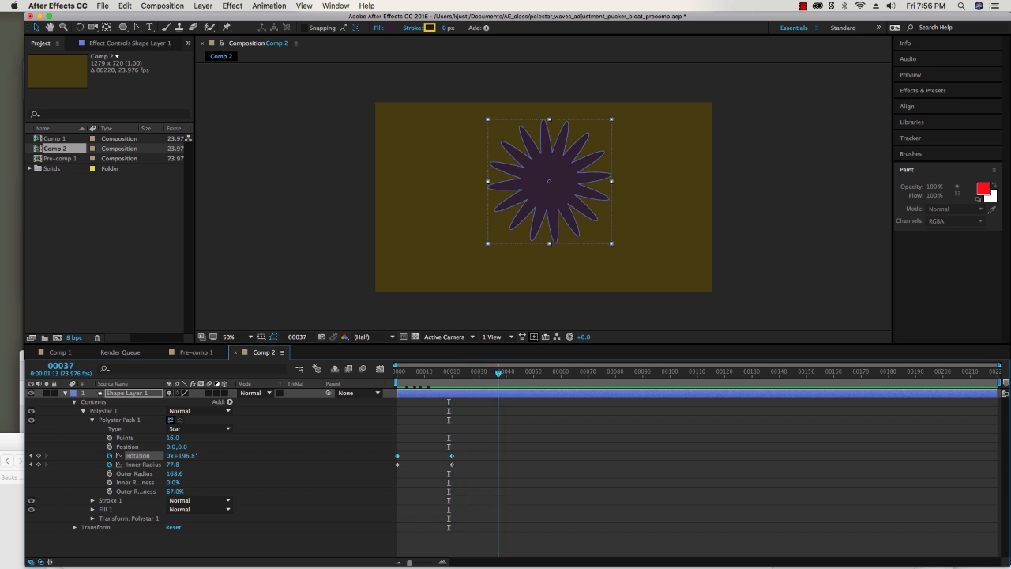
pyautogui.press('super+v')
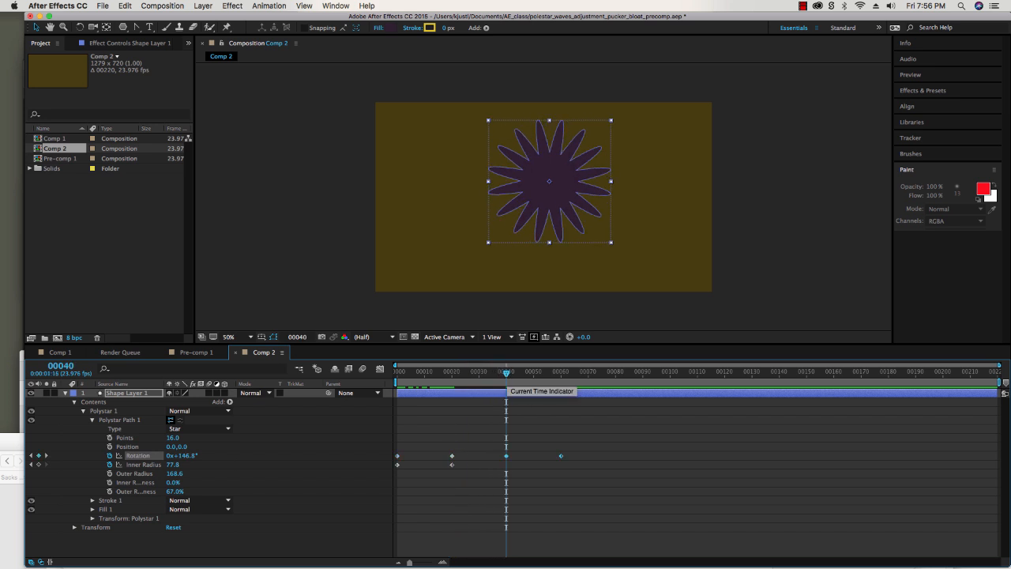
pyautogui.moveTo(507, 373); pyautogui.dragTo(727, 372)
pyautogui.press('super+v')
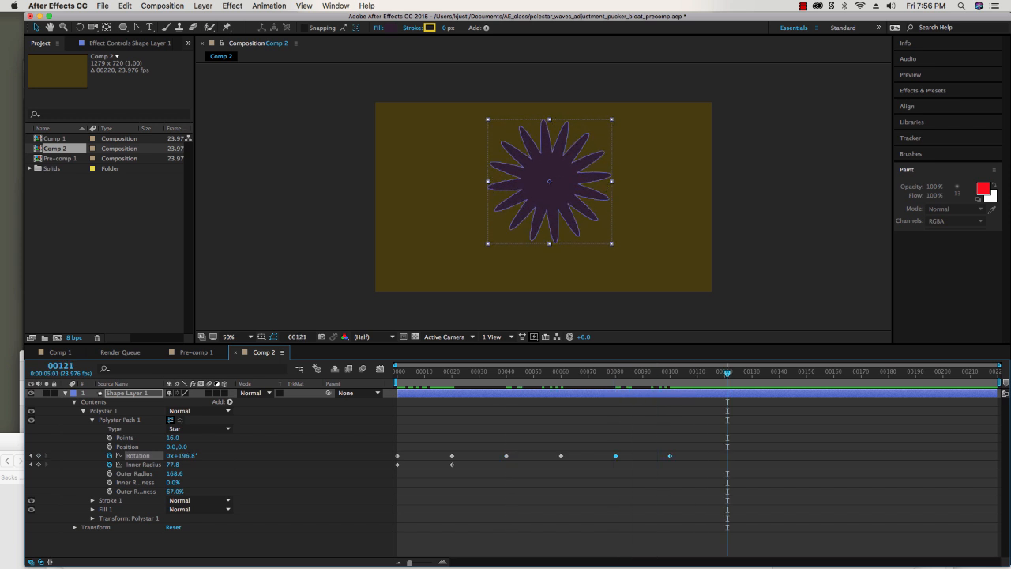
pyautogui.press('super+v')
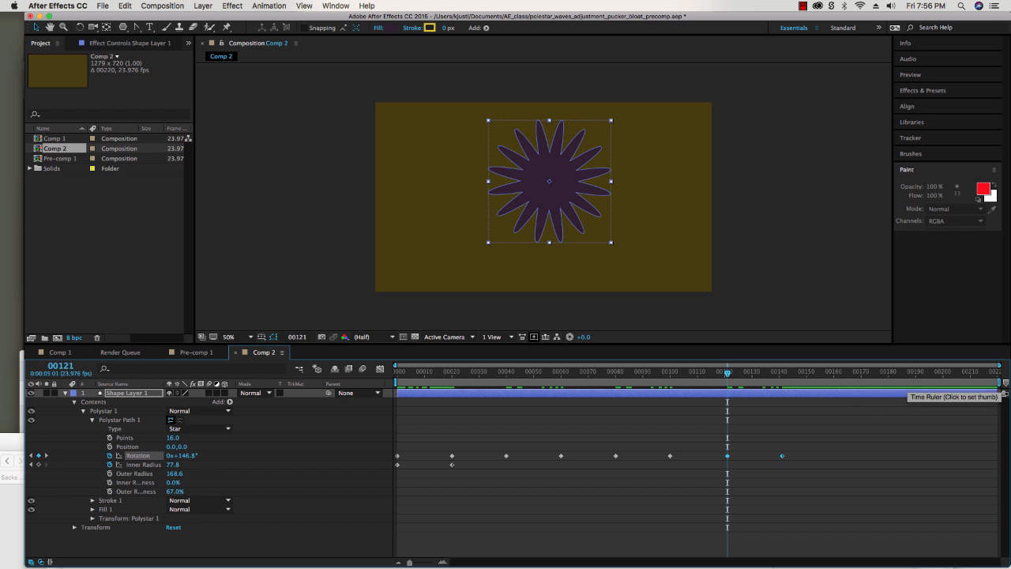
# End the work area at the last Rotation keyframe, preview the animation, and trim Comp 2 to the work area.
pyautogui.moveTo(1004, 393); pyautogui.dragTo(783, 401)
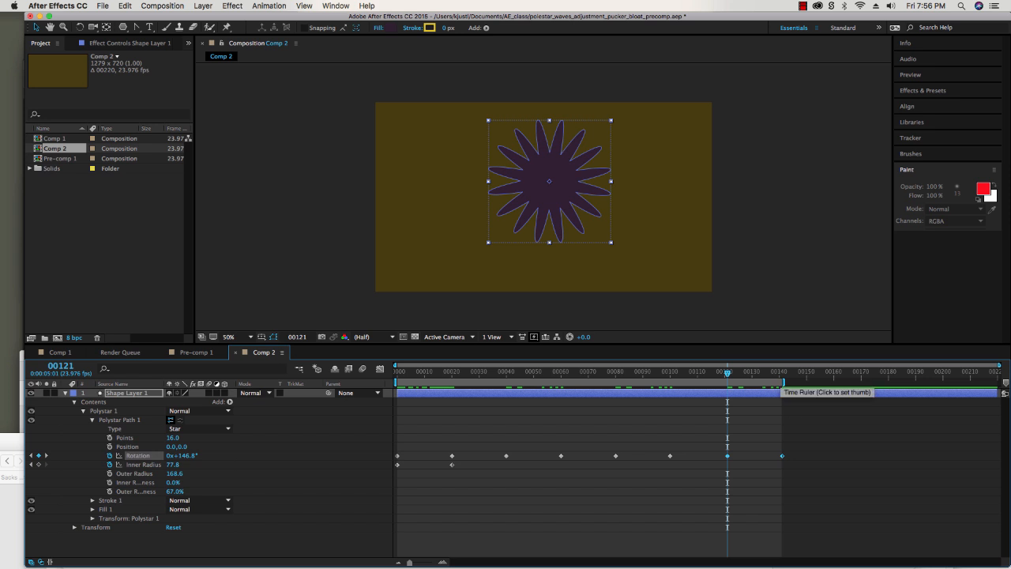
pyautogui.press('space')
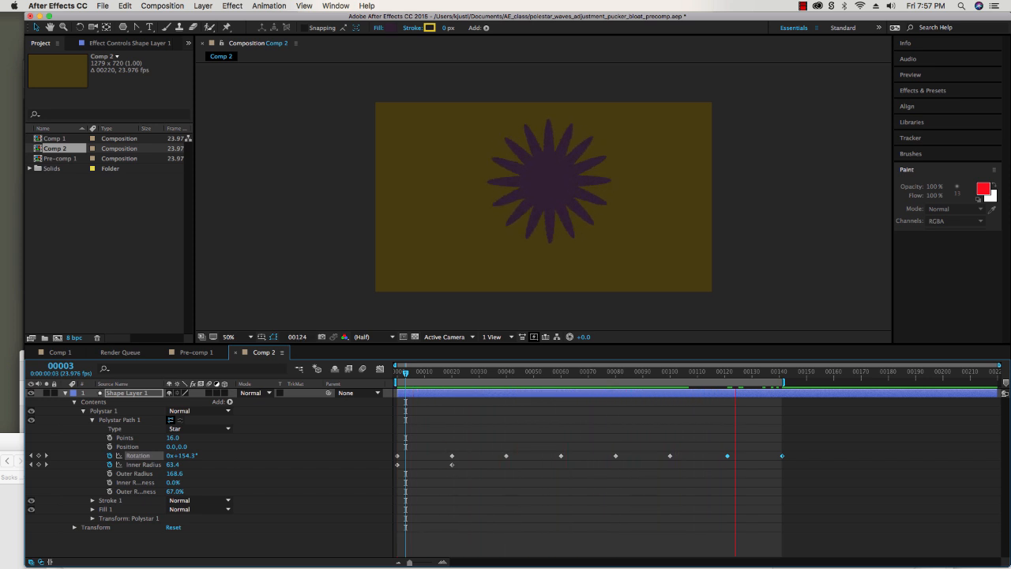
pyautogui.press('space')
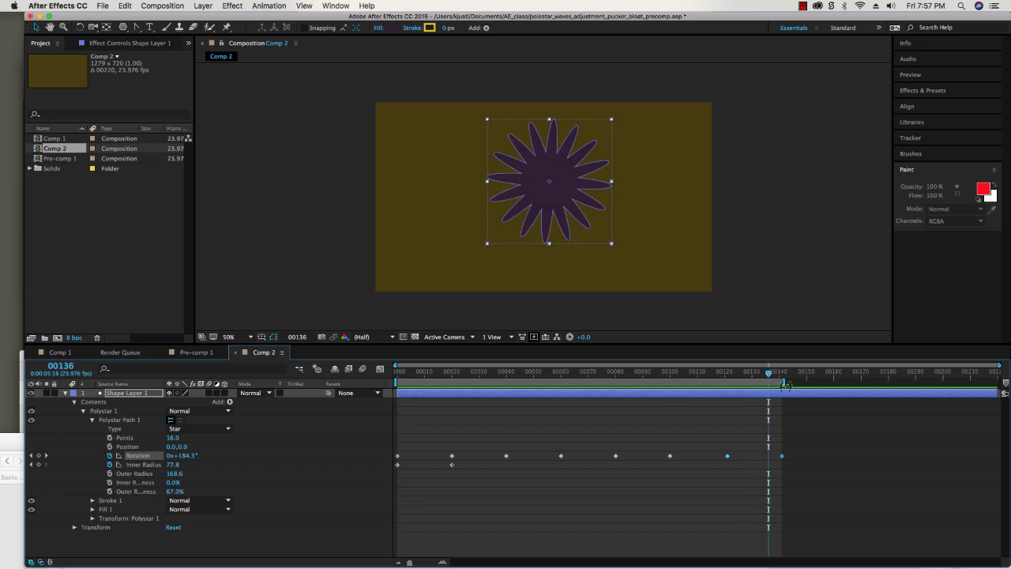
pyautogui.rightClick(698, 389)
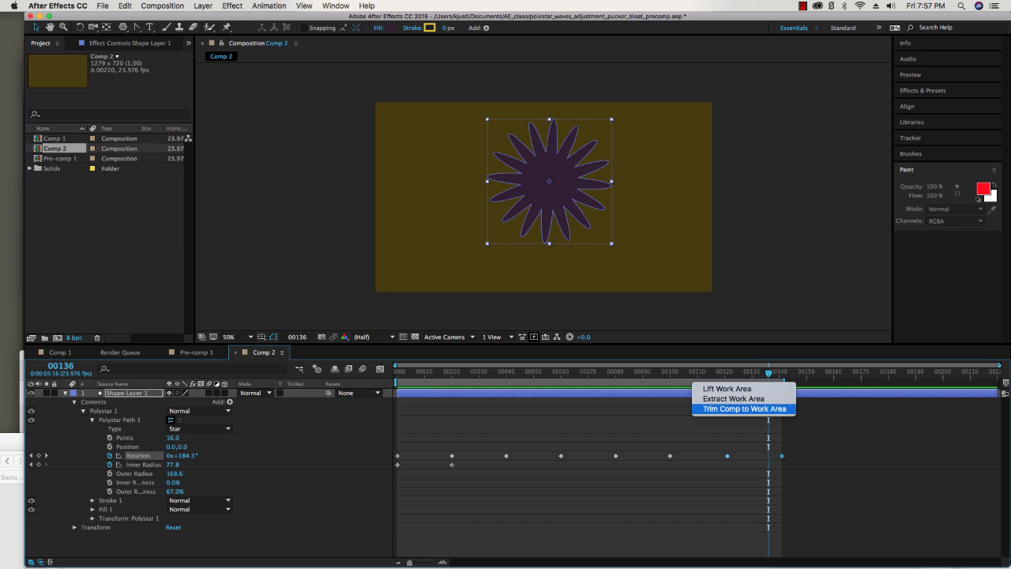
pyautogui.click(744, 408)
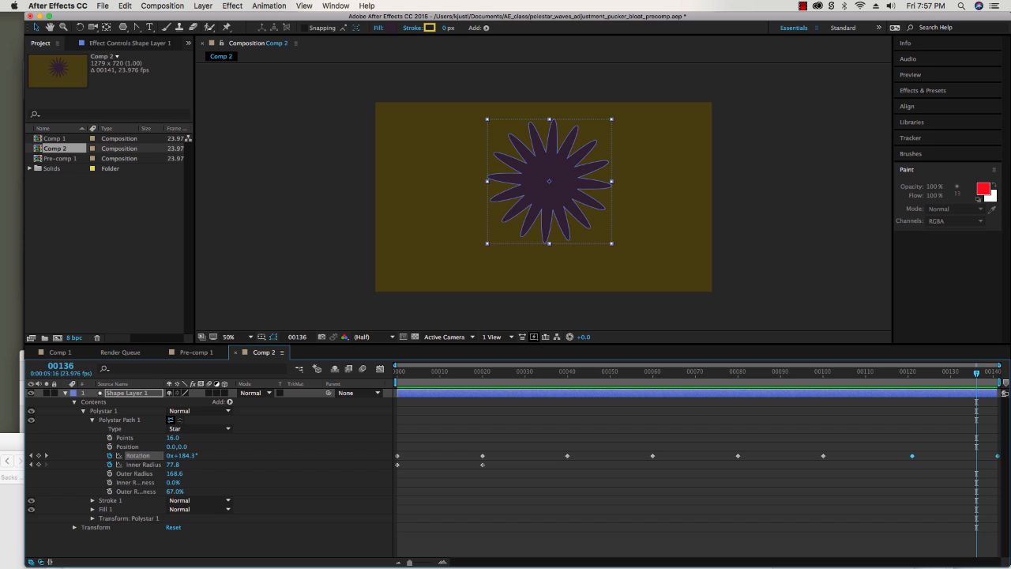
# Collapse and deselect the flower layer, and draw a closed wave shape with the Pen tool across the lower frame, extending past both sides.
pyautogui.press('u')
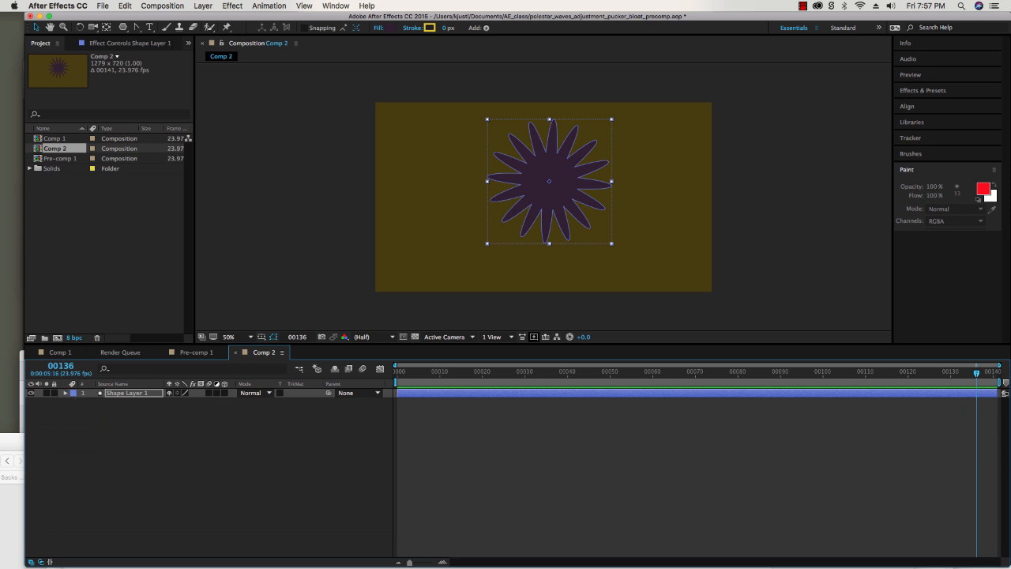
pyautogui.press('super+shift+a')
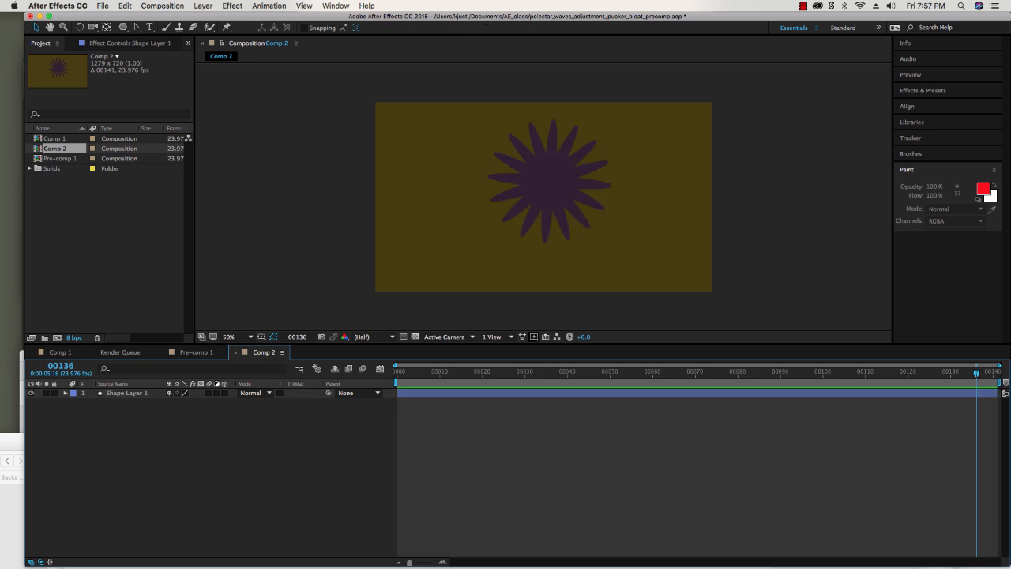
pyautogui.click(136, 27)
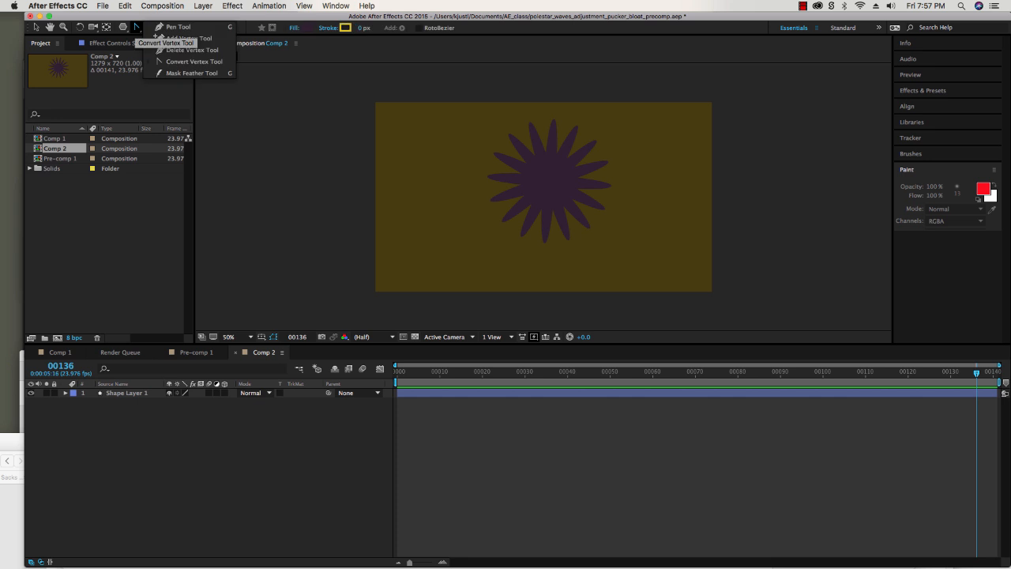
pyautogui.click(342, 261)
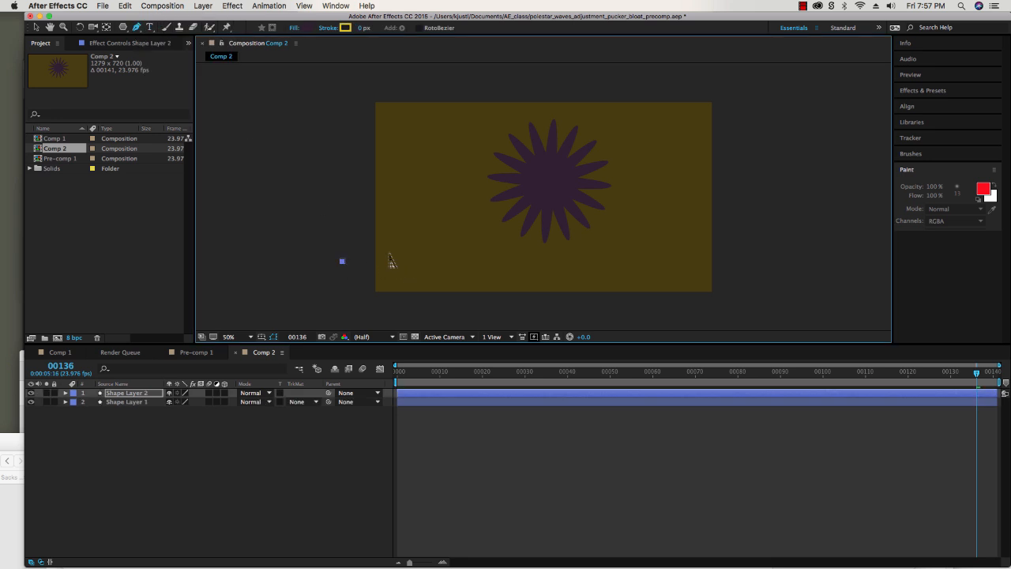
pyautogui.moveTo(429, 241); pyautogui.dragTo(464, 257)
pyautogui.moveTo(569, 223); pyautogui.dragTo(610, 197)
pyautogui.moveTo(705, 173); pyautogui.dragTo(730, 178)
pyautogui.click(744, 317)
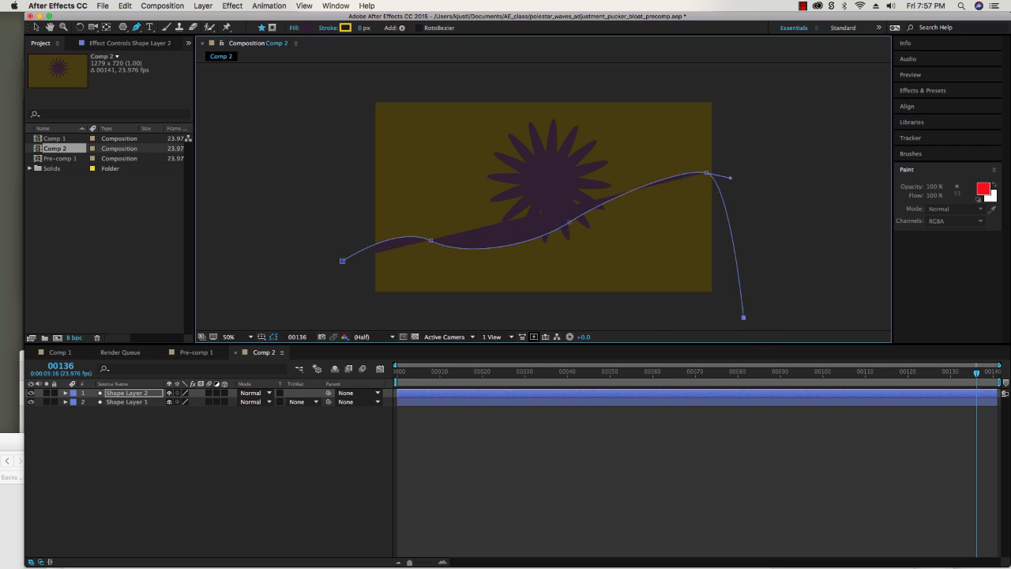
pyautogui.click(341, 315)
pyautogui.click(342, 261)
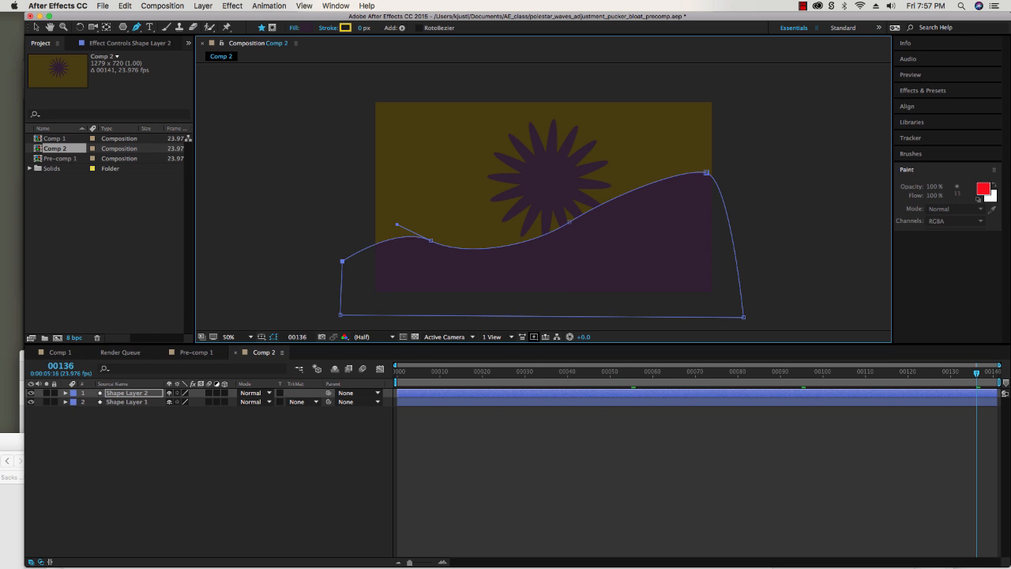
# Add a Path keyframe to the wave in Shape Layer 2, move it to frame 0, and set the current time to frame 10.
pyautogui.click(65, 393)
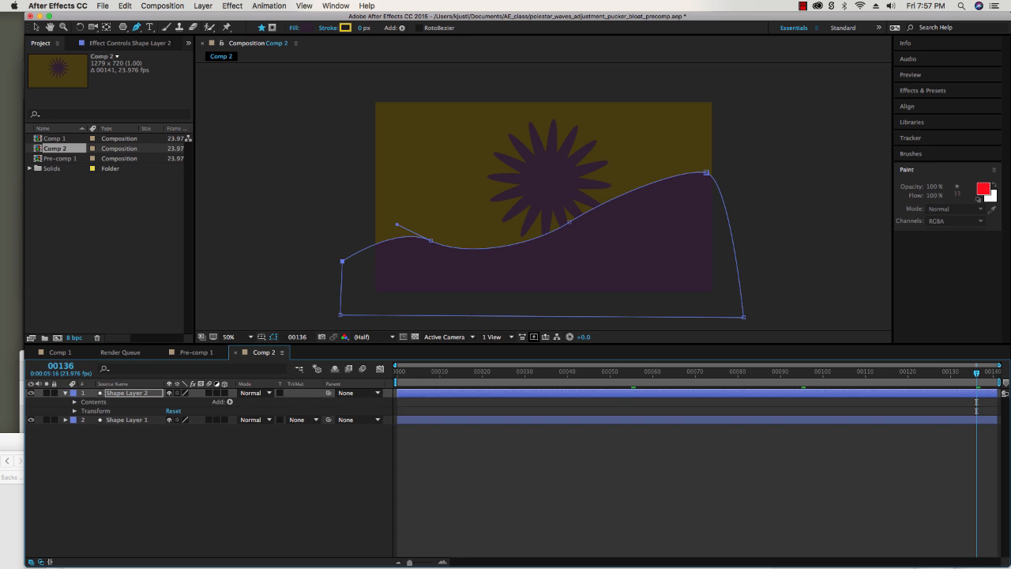
pyautogui.click(74, 401)
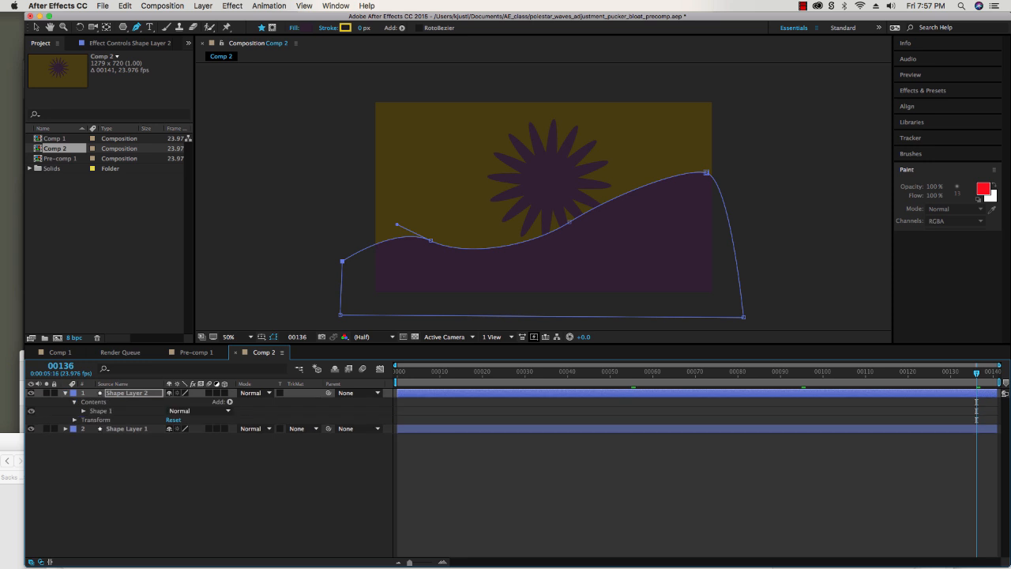
pyautogui.click(83, 411)
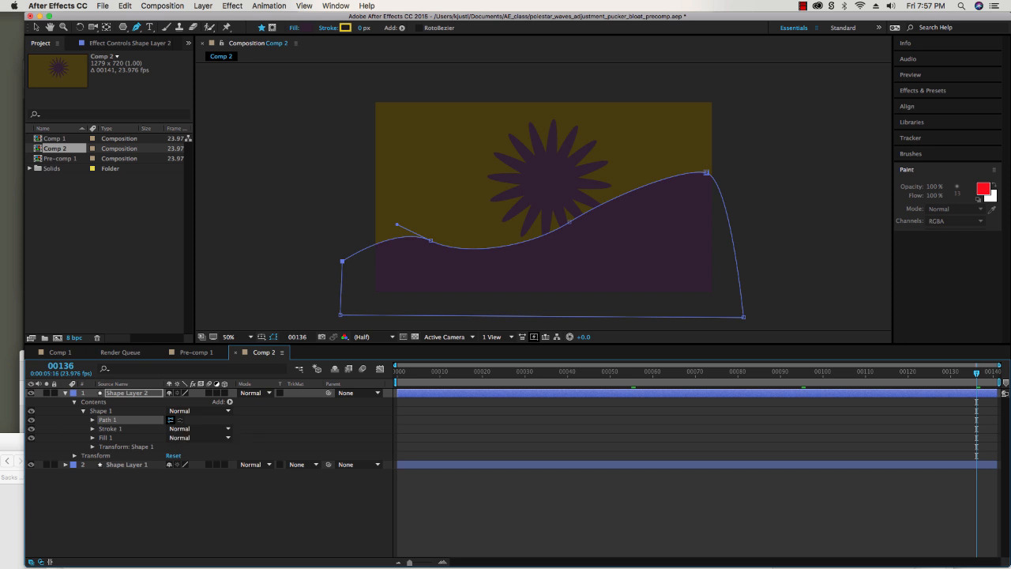
pyautogui.click(93, 420)
pyautogui.click(109, 428)
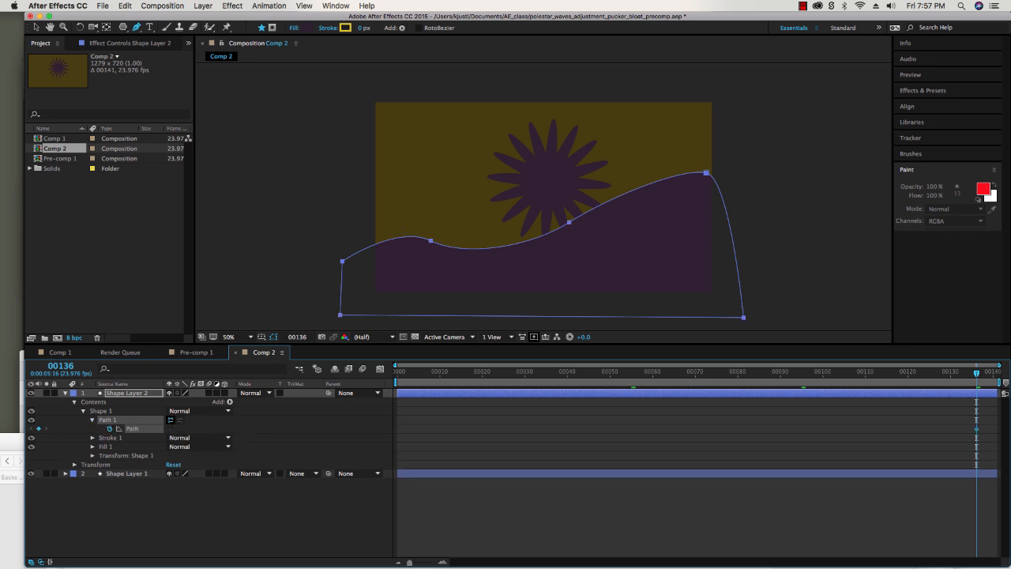
pyautogui.moveTo(977, 428); pyautogui.dragTo(397, 429)
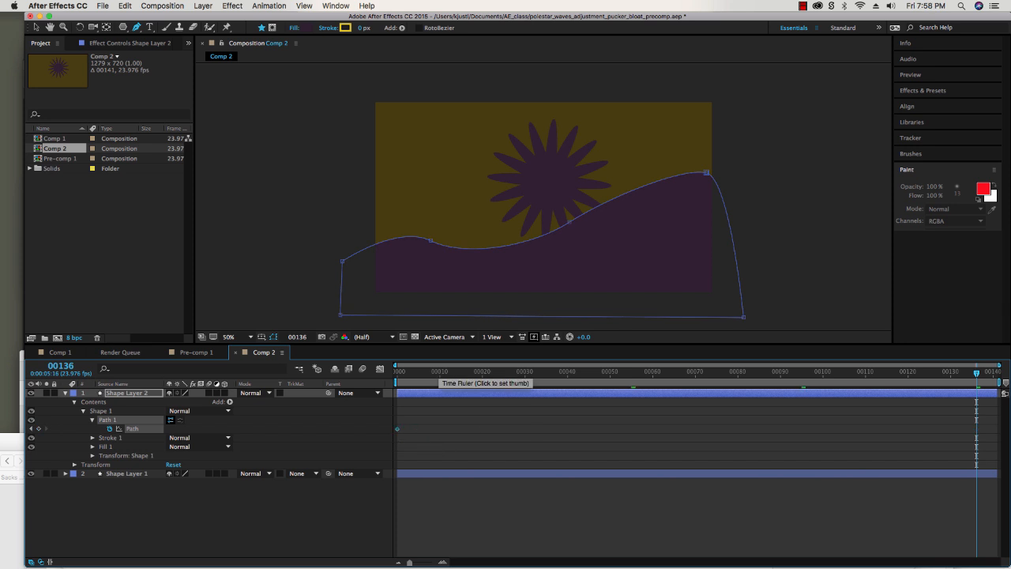
pyautogui.click(440, 371)
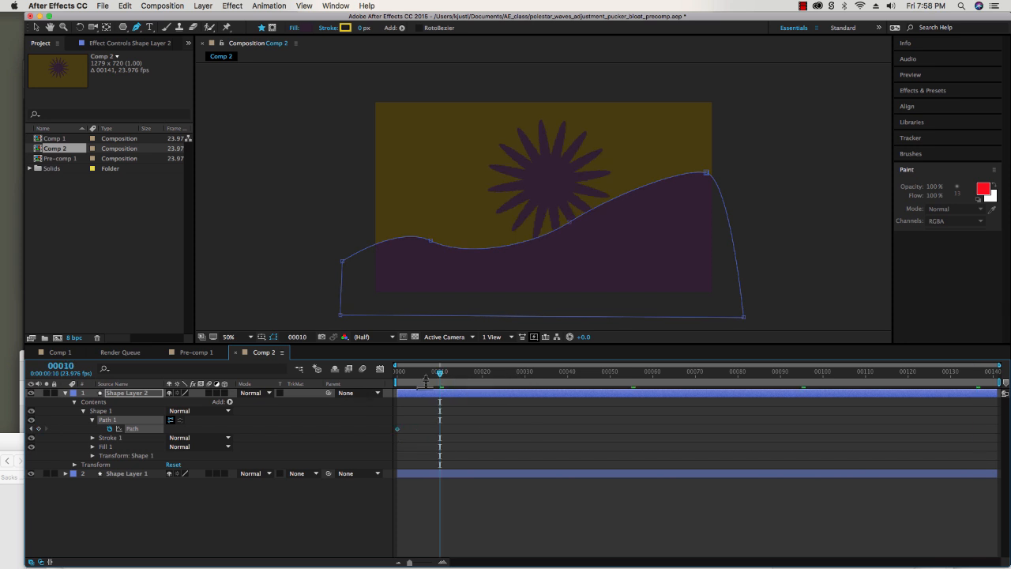
# Lower the wave's left point and right peak at frame 10; at frame 30, lower its middle point, raise its left end and reposition its trough.
pyautogui.moveTo(431, 241); pyautogui.dragTo(431, 278)
pyautogui.moveTo(714, 175); pyautogui.dragTo(761, 259)
pyautogui.moveTo(440, 373); pyautogui.dragTo(525, 373)
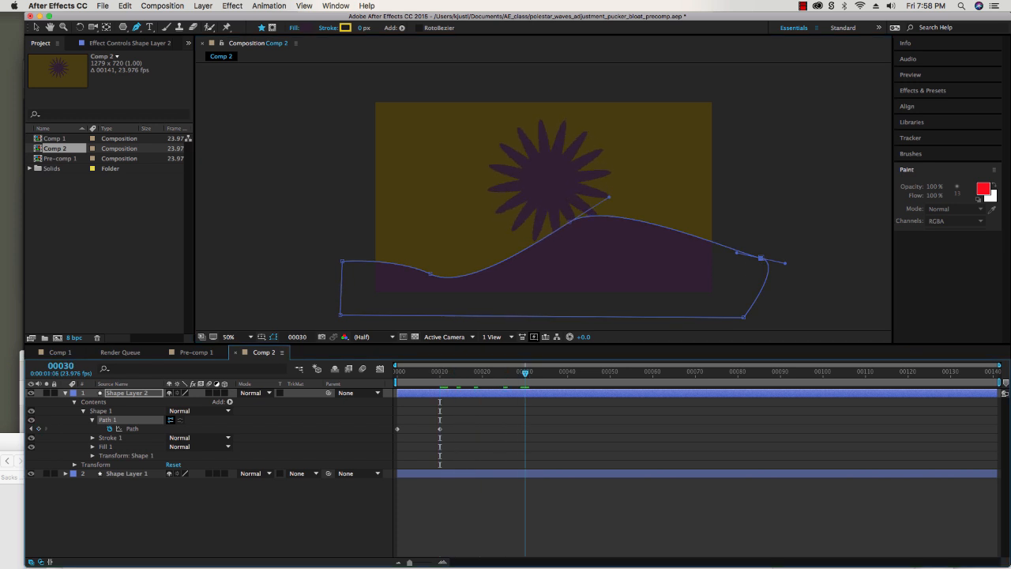
pyautogui.moveTo(572, 225); pyautogui.dragTo(617, 248)
pyautogui.moveTo(342, 261); pyautogui.dragTo(337, 226)
pyautogui.moveTo(431, 275); pyautogui.dragTo(468, 261)
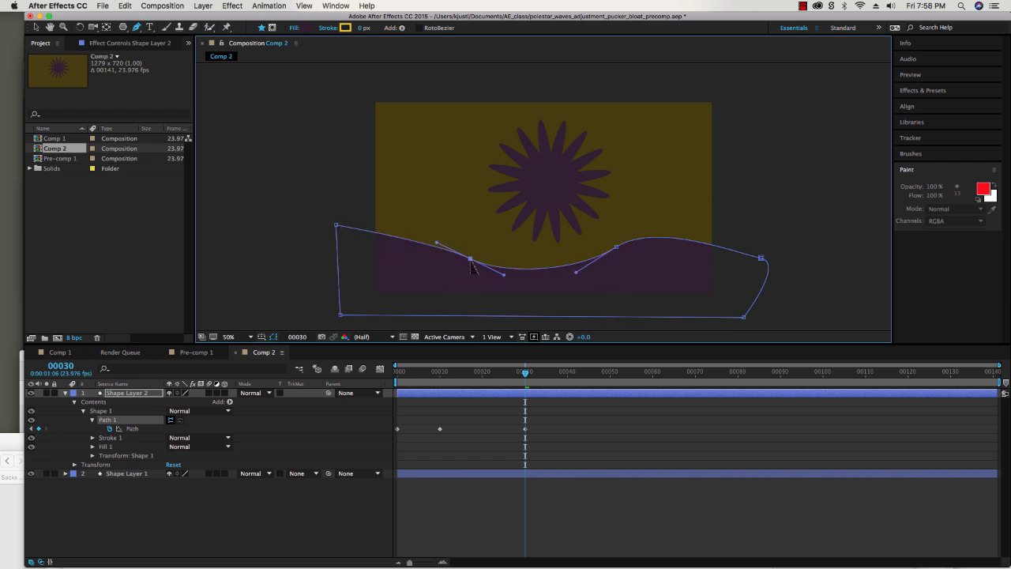
pyautogui.click(762, 258)
pyautogui.moveTo(766, 260); pyautogui.dragTo(775, 263)
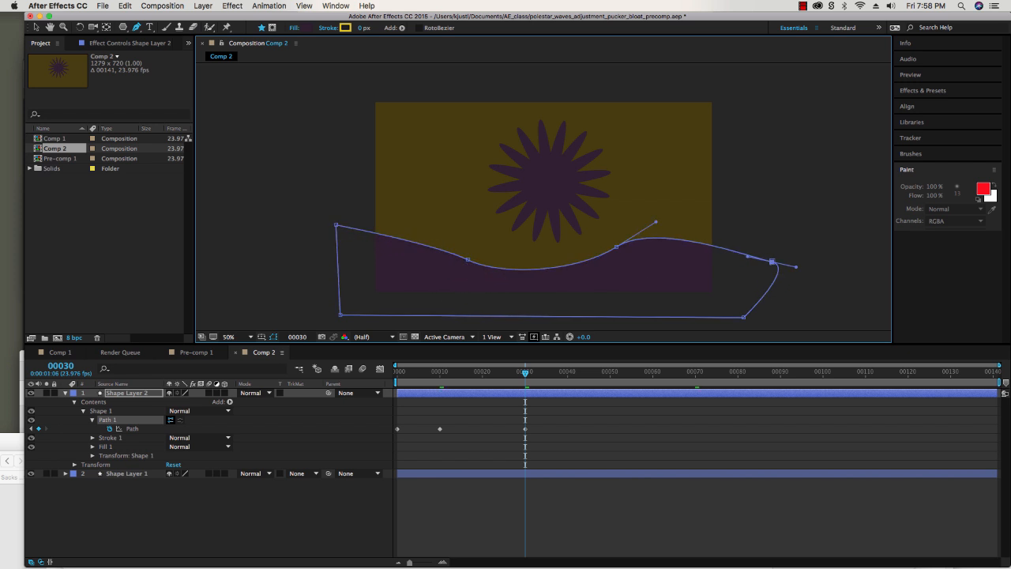
# At frame 50, lower the wave's left point and raise its right crest; at frame 70, raise the left point and lower the left end and right crest.
pyautogui.click(610, 372)
pyautogui.moveTo(468, 261); pyautogui.dragTo(438, 283)
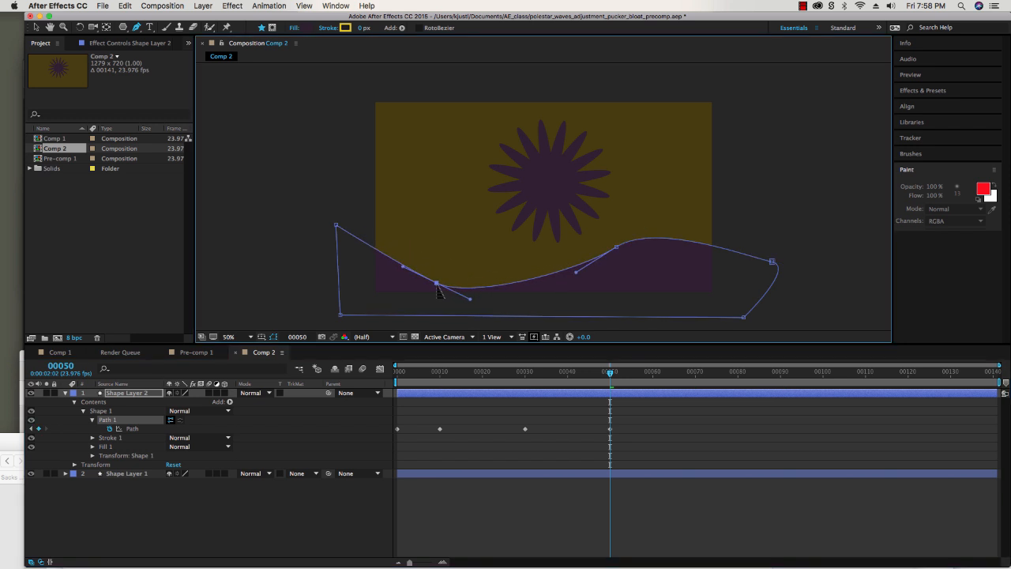
pyautogui.click(617, 249)
pyautogui.moveTo(618, 253); pyautogui.dragTo(692, 177)
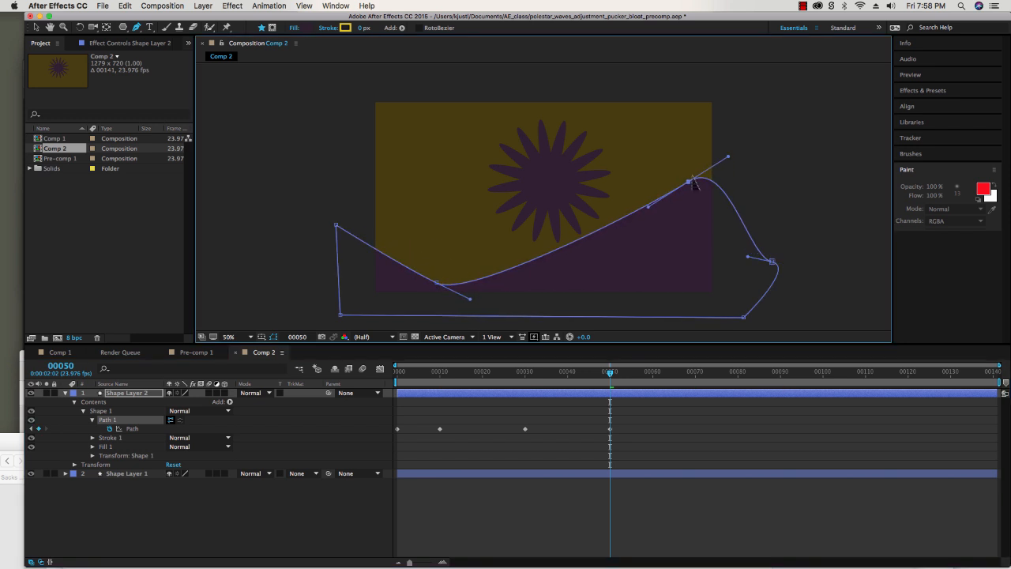
pyautogui.click(695, 372)
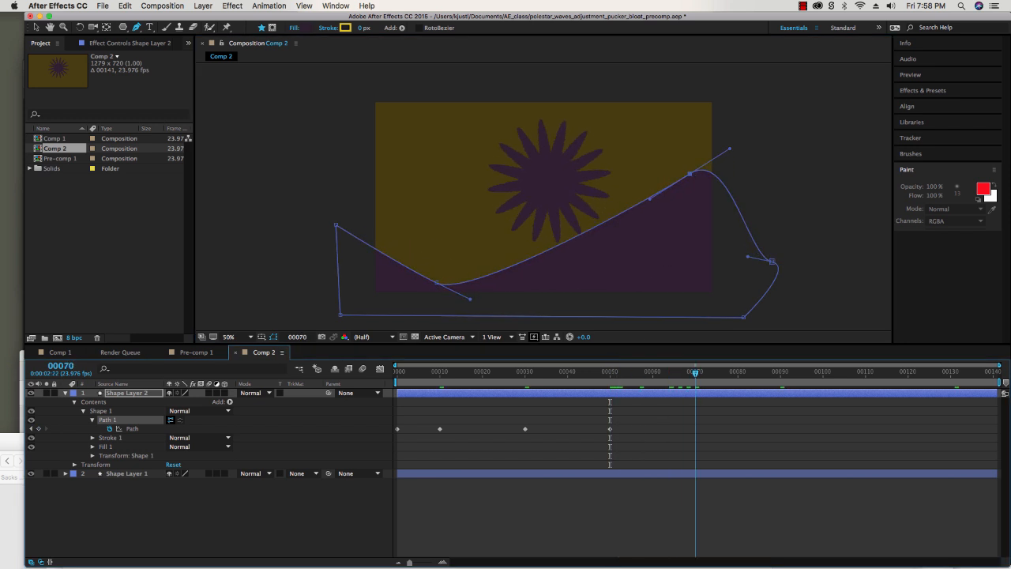
pyautogui.moveTo(439, 286); pyautogui.dragTo(399, 209)
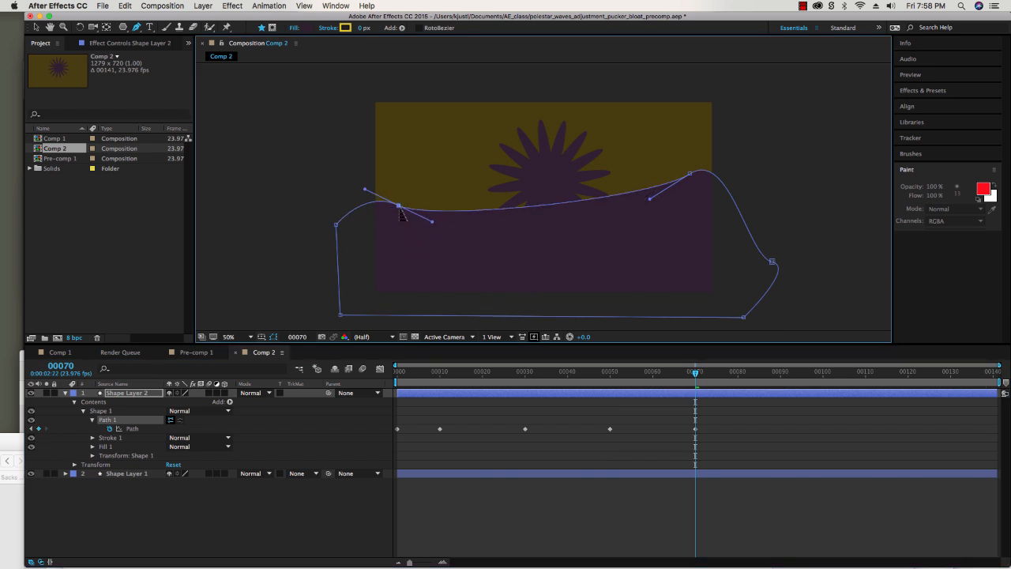
pyautogui.moveTo(337, 228); pyautogui.dragTo(285, 319)
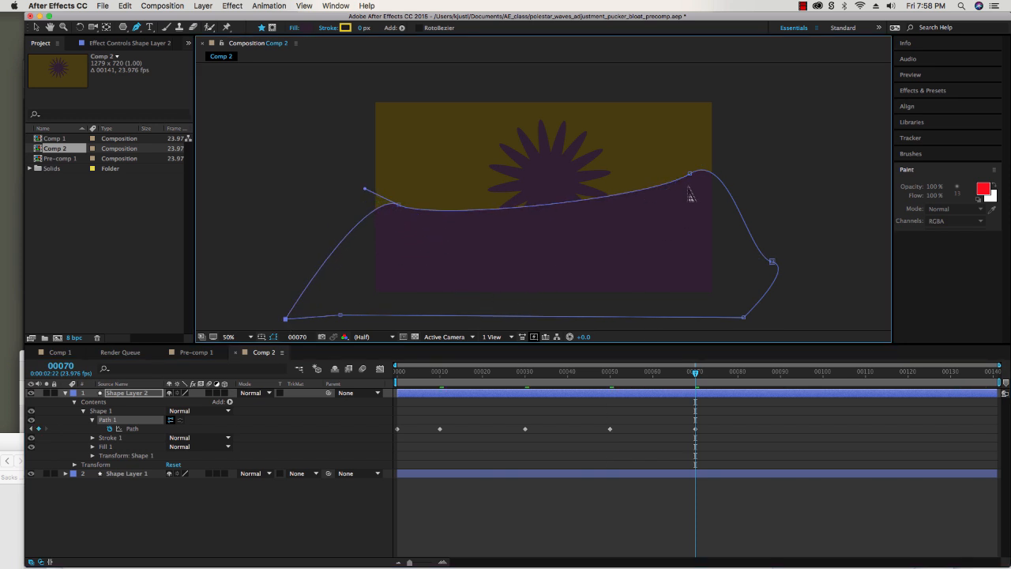
pyautogui.moveTo(695, 180); pyautogui.dragTo(776, 132)
# Reshape the wave at frame 91 with its left crest outside the frame, and at frame 110 with that point back inside and a high right crest.
pyautogui.click(786, 372)
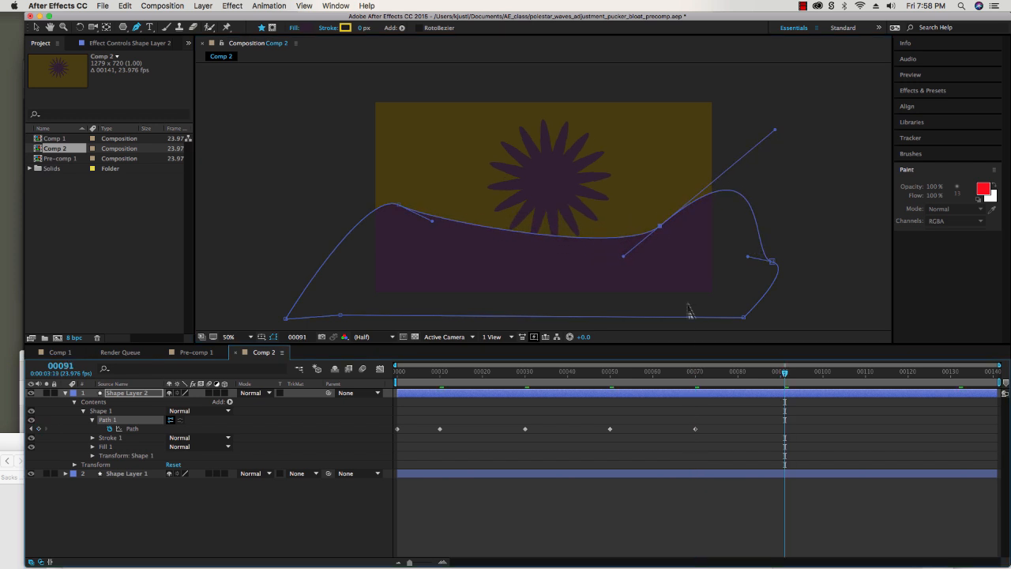
pyautogui.moveTo(659, 227); pyautogui.dragTo(600, 264)
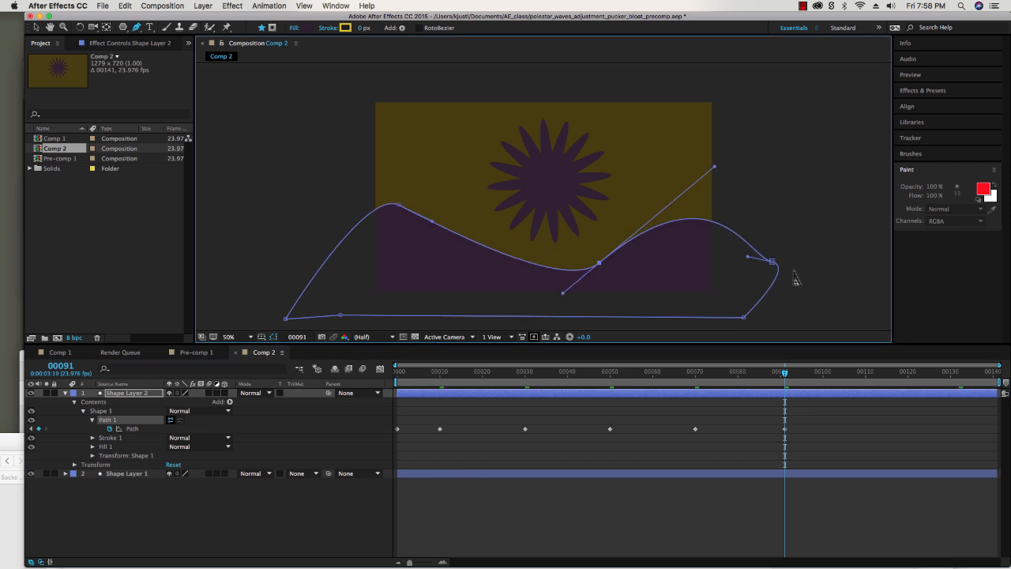
pyautogui.moveTo(398, 216); pyautogui.dragTo(290, 204)
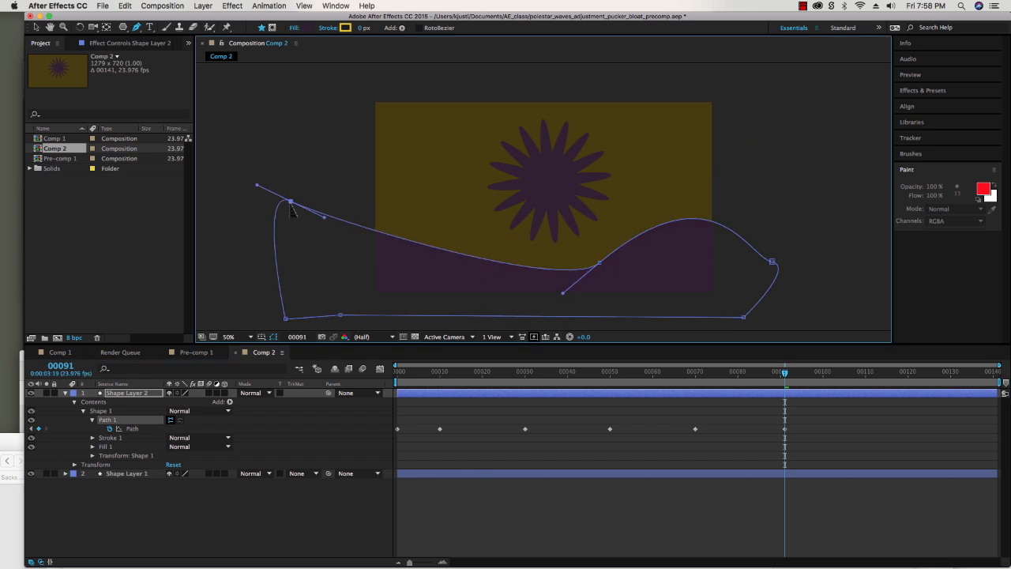
pyautogui.click(865, 371)
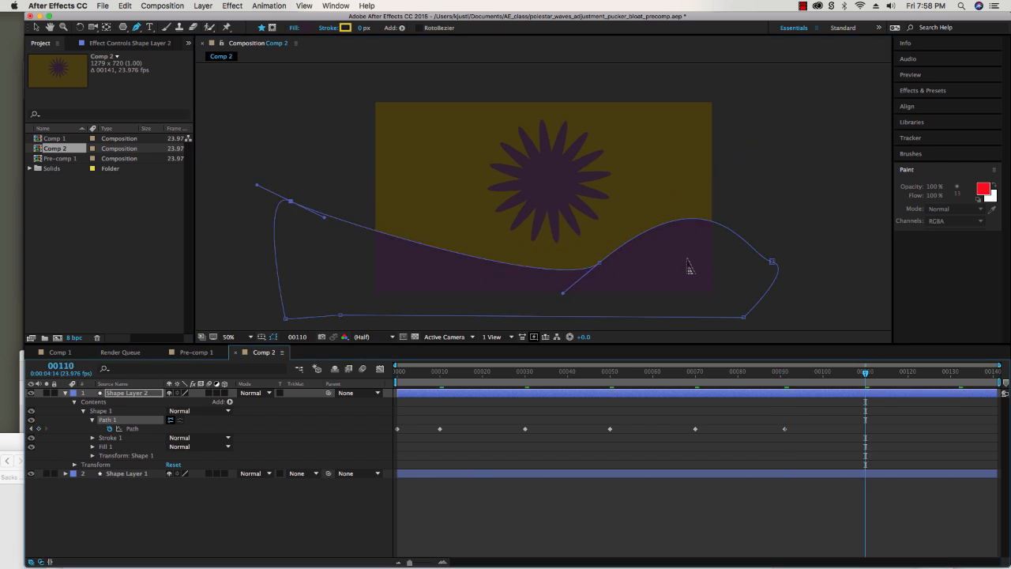
pyautogui.moveTo(603, 269); pyautogui.dragTo(688, 189)
pyautogui.moveTo(290, 203); pyautogui.dragTo(470, 312)
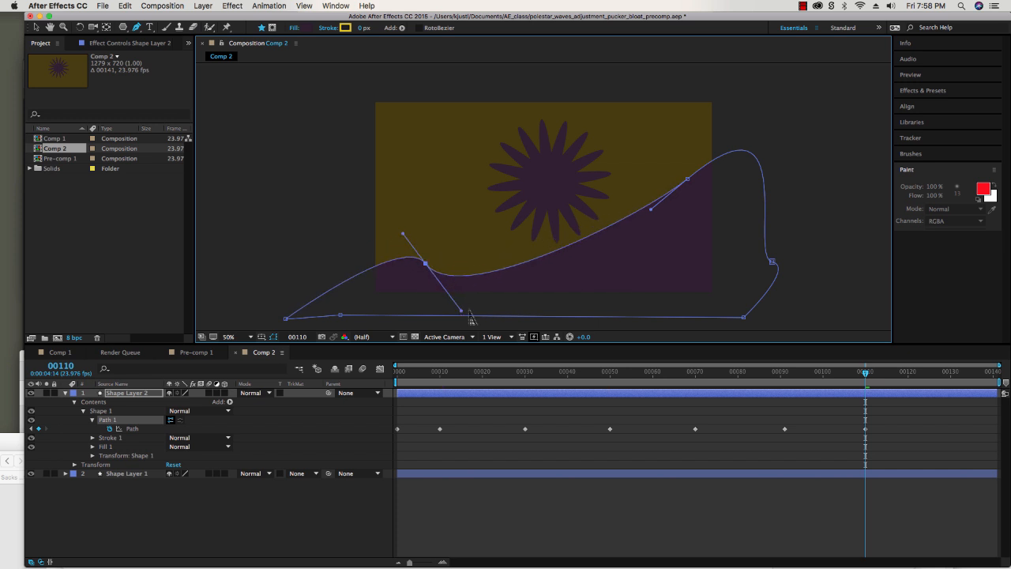
# At frame 139, lower the wave's right crest, raise its far left end, and shift its left inner point toward the middle.
pyautogui.press('space')
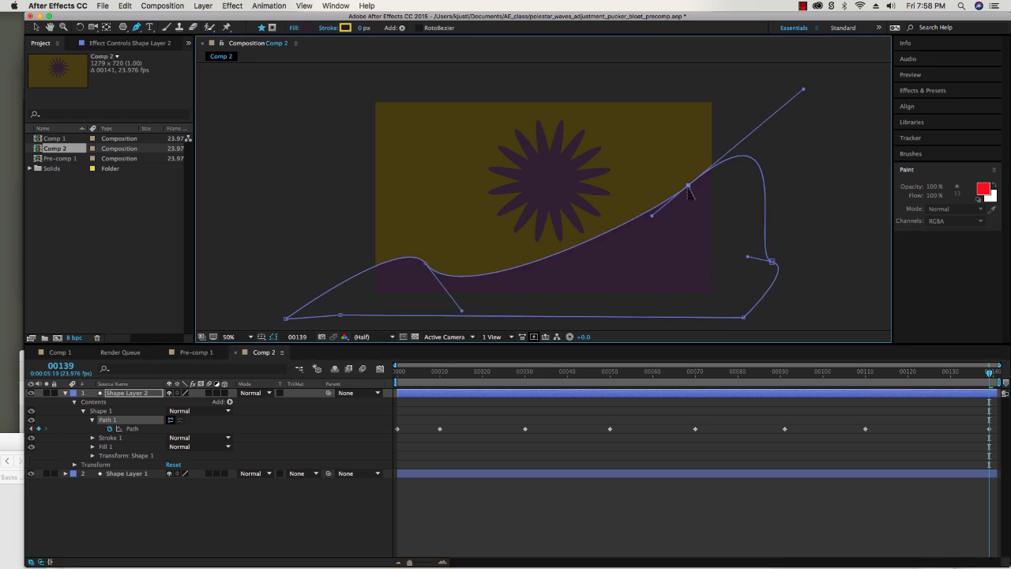
pyautogui.moveTo(689, 185); pyautogui.dragTo(657, 247)
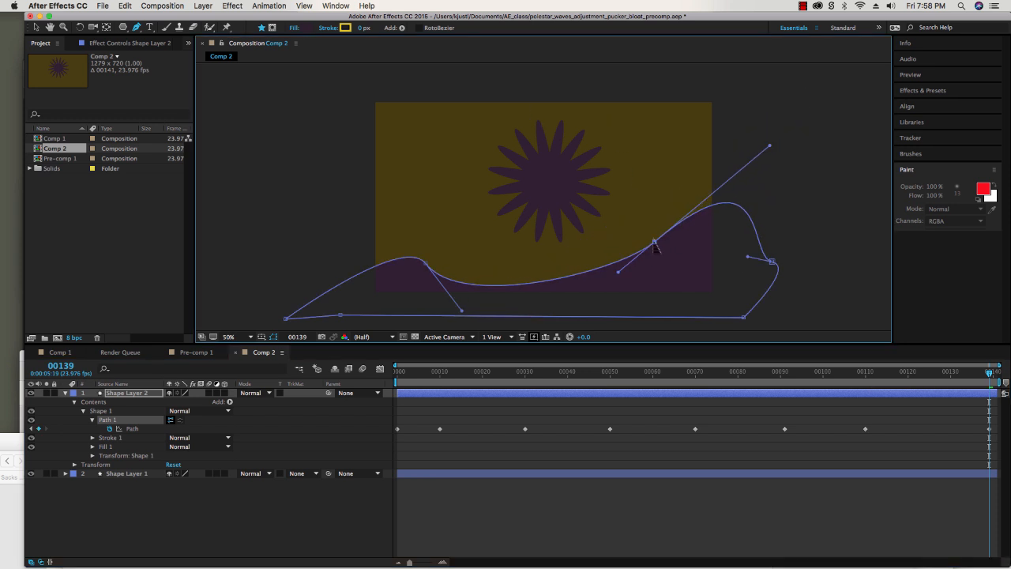
pyautogui.click(286, 318)
pyautogui.moveTo(286, 316); pyautogui.dragTo(249, 233)
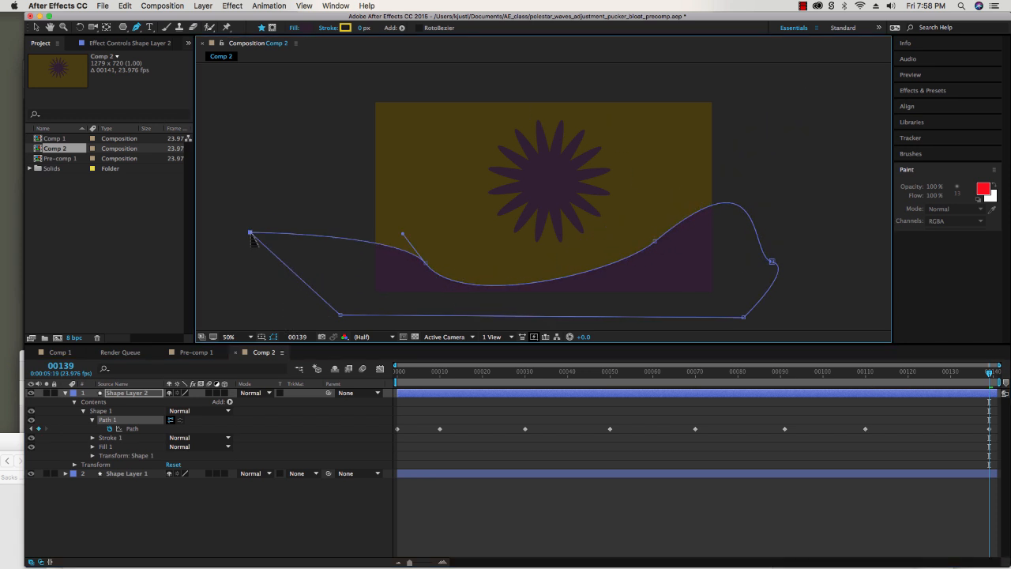
pyautogui.click(427, 266)
pyautogui.moveTo(430, 272); pyautogui.dragTo(477, 281)
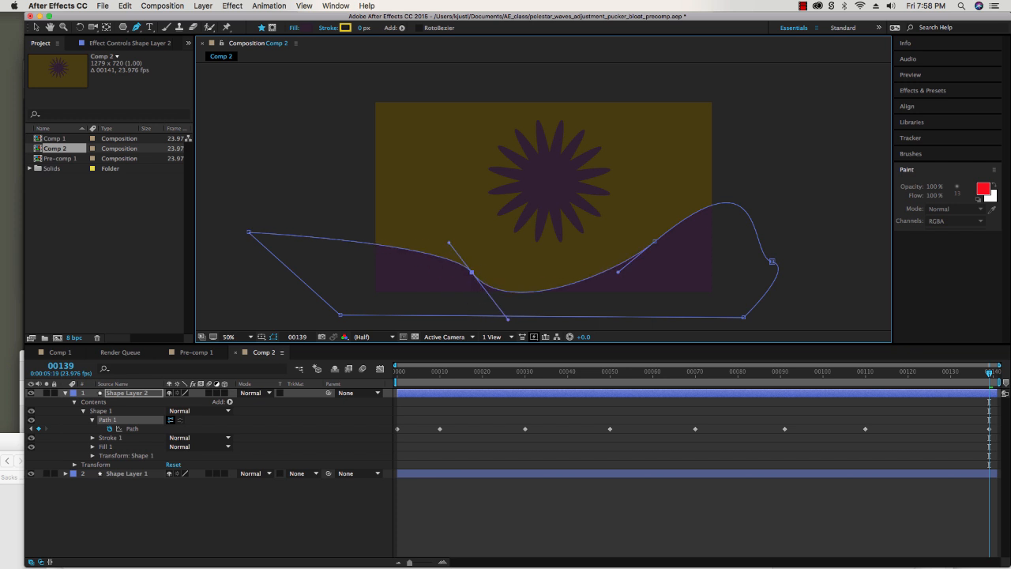
# Move the wave's Path keyframe from frame 110 to about frame 114 and preview the animation from frame 0.
pyautogui.moveTo(866, 429); pyautogui.dragTo(870, 429)
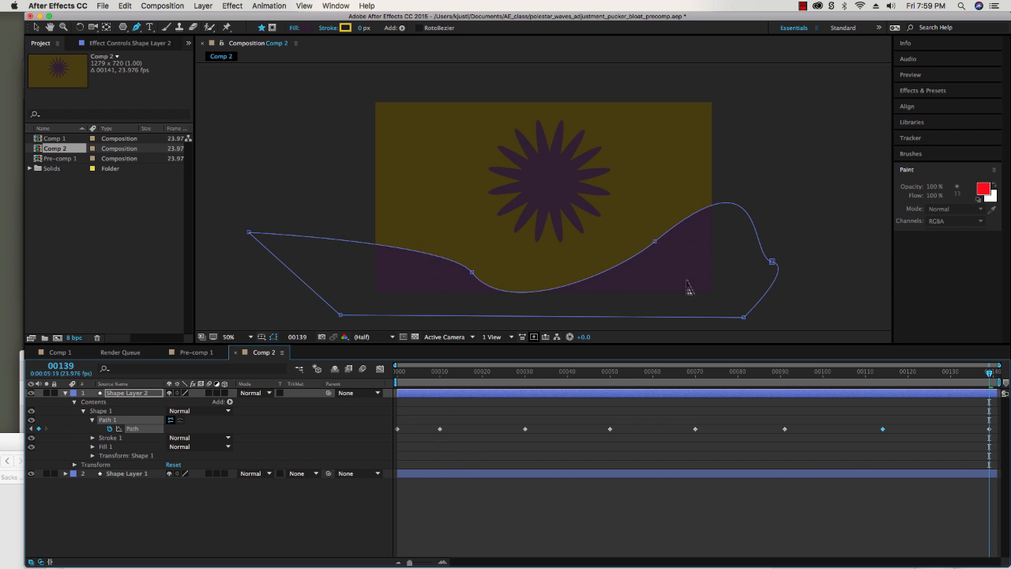
pyautogui.moveTo(989, 373); pyautogui.dragTo(398, 373)
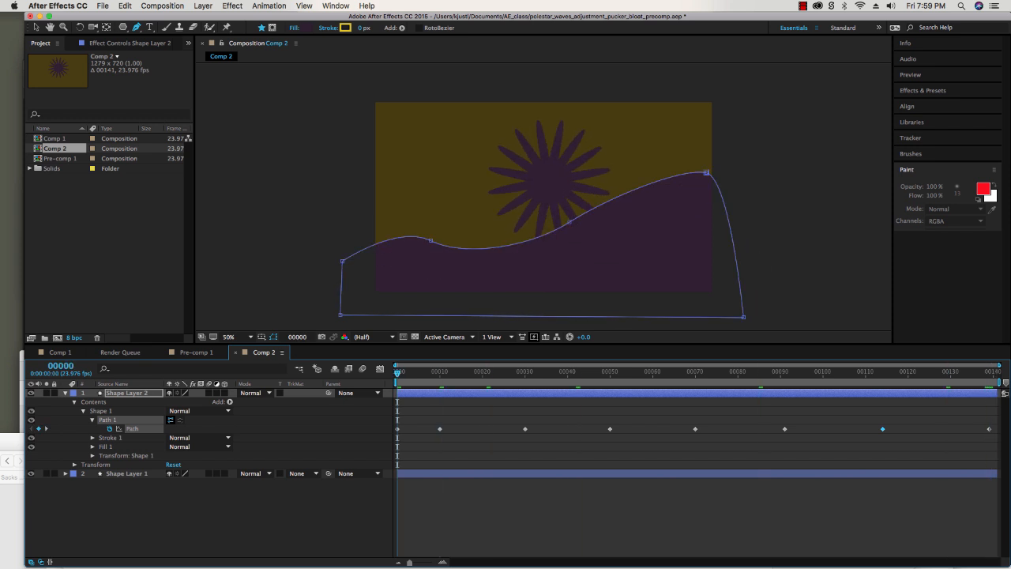
pyautogui.press('space')
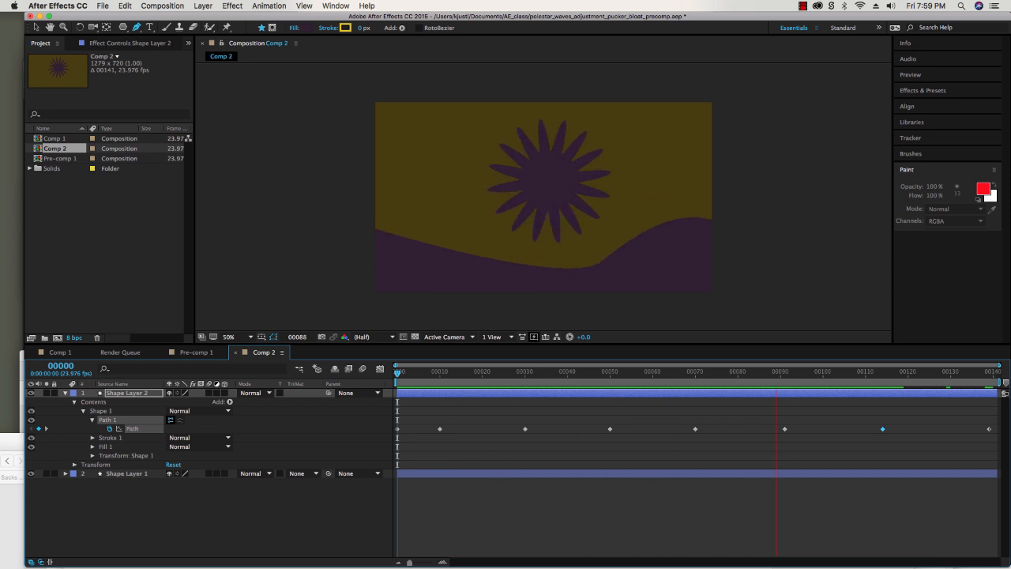
pyautogui.press('space')
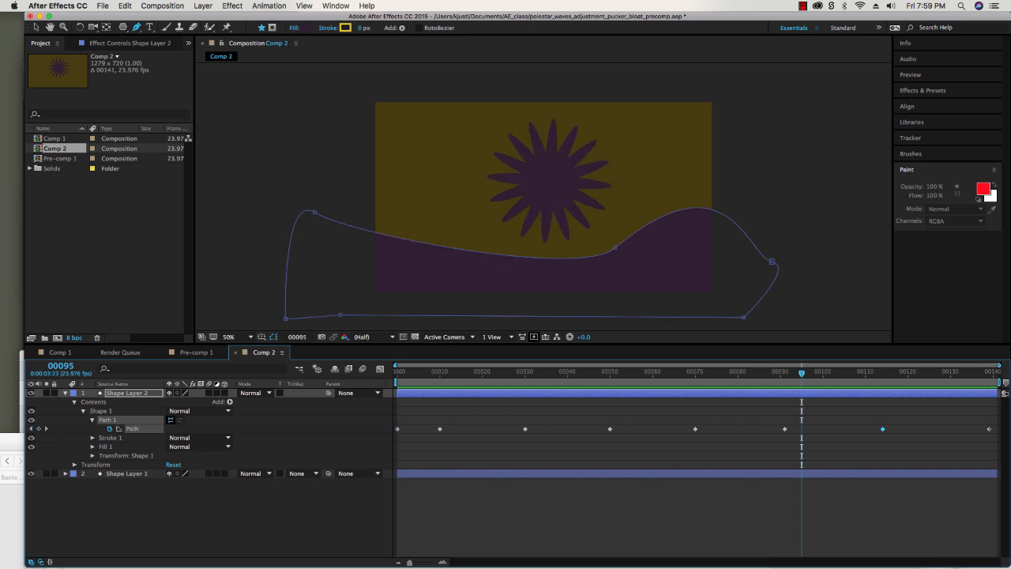
# Collapse and deselect the wave layer, and add a new adjustment layer above both shape layers in Comp 2.
pyautogui.press('u')
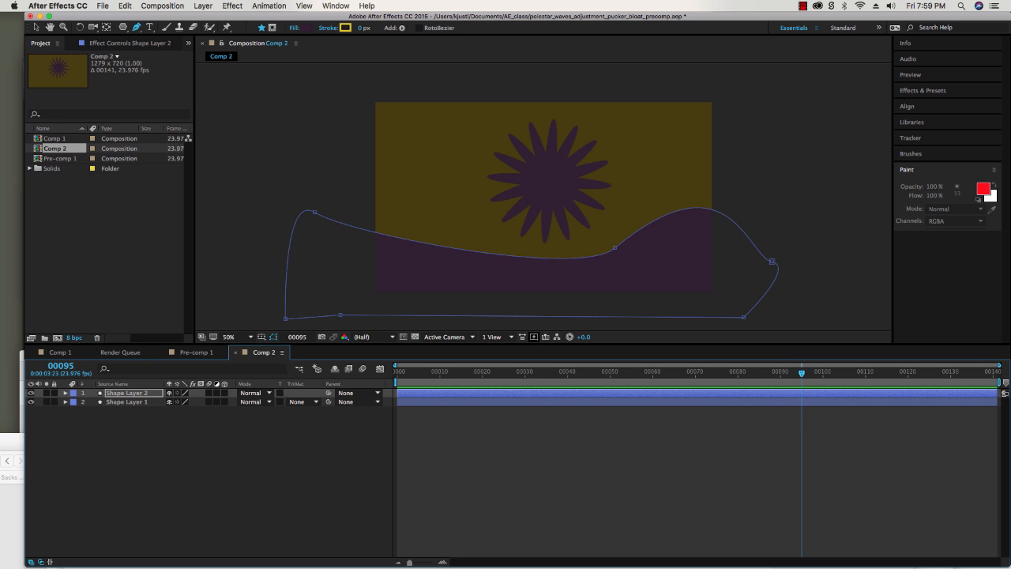
pyautogui.press('super+shift+a')
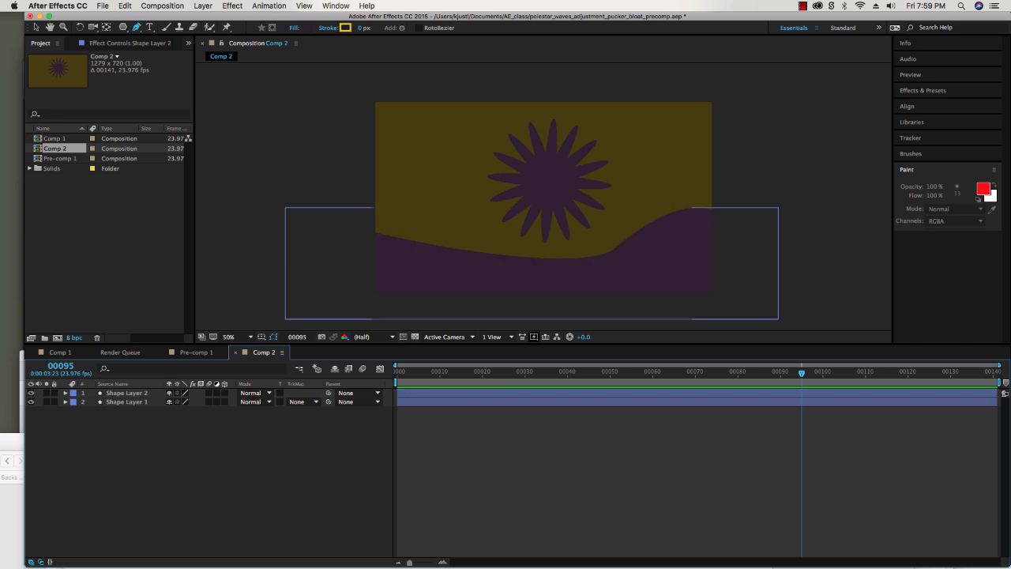
pyautogui.click(203, 5)
pyautogui.moveTo(261, 19)
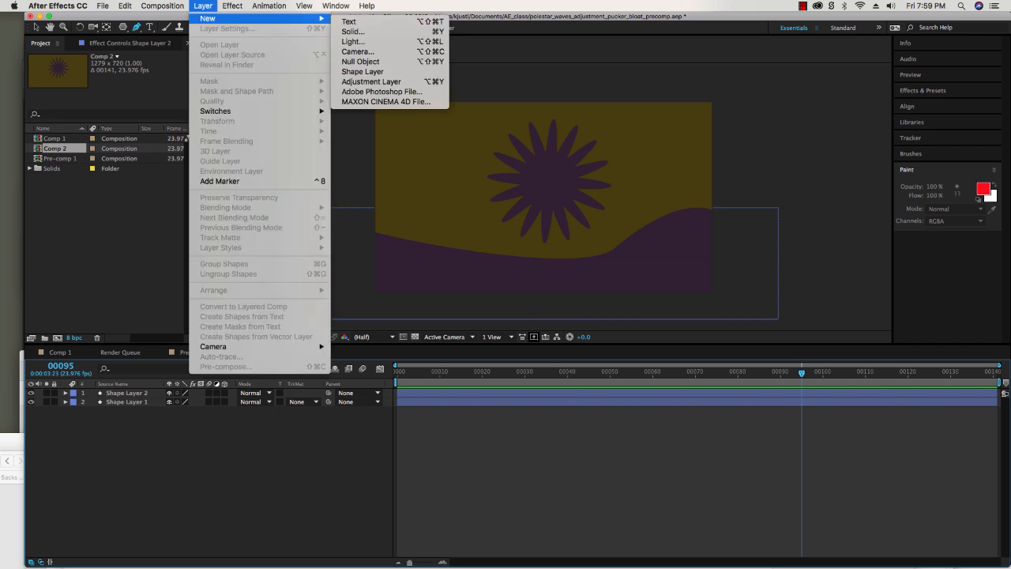
pyautogui.click(372, 81)
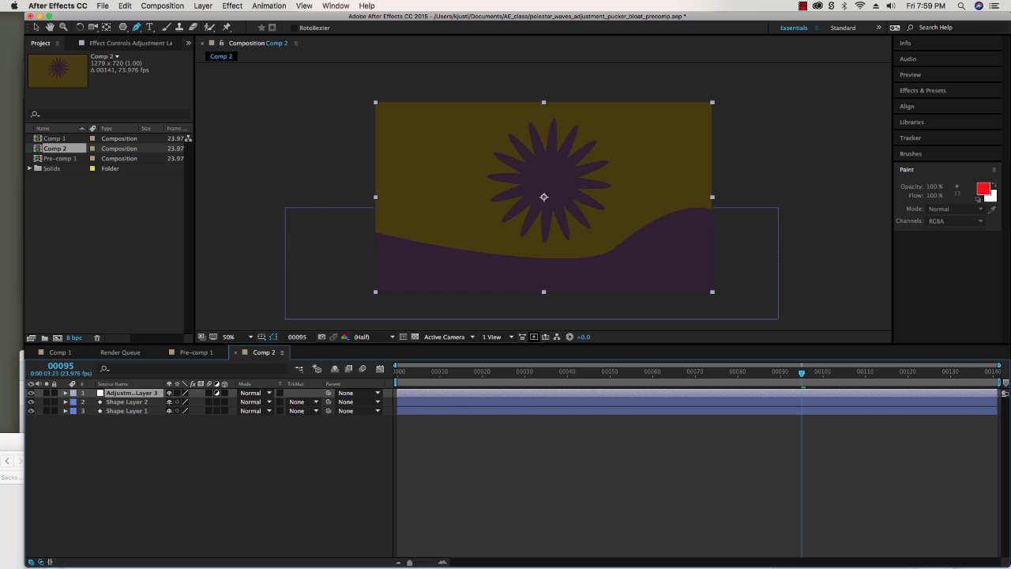
# Apply the Hue/Saturation color correction effect to the adjustment layer.
pyautogui.click(232, 6)
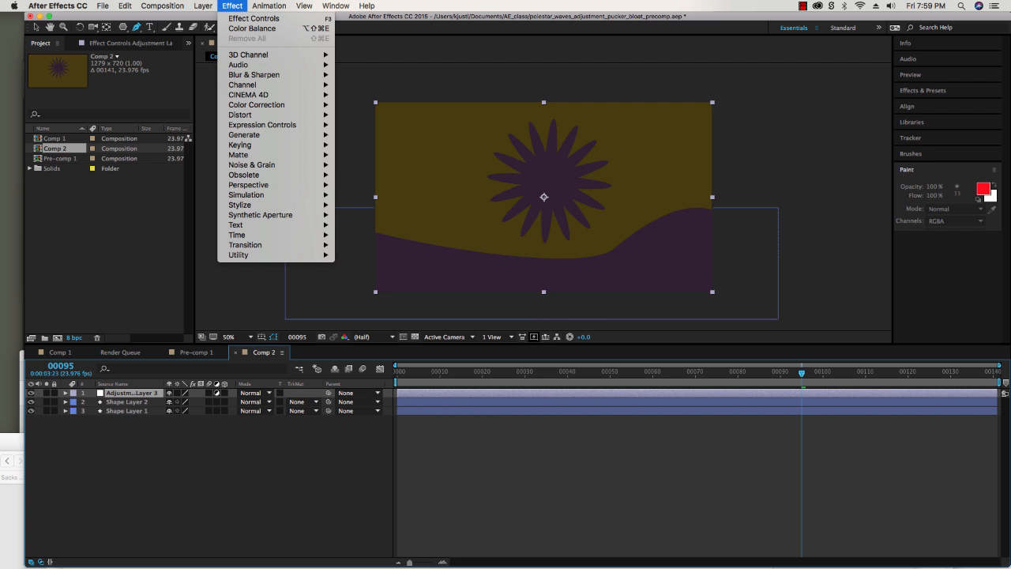
pyautogui.moveTo(257, 104)
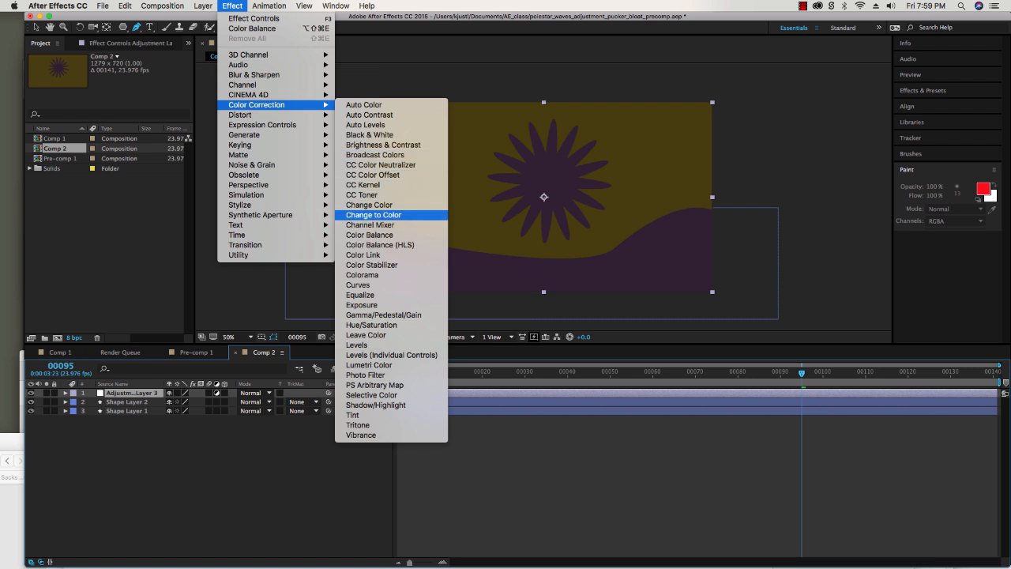
pyautogui.click(371, 325)
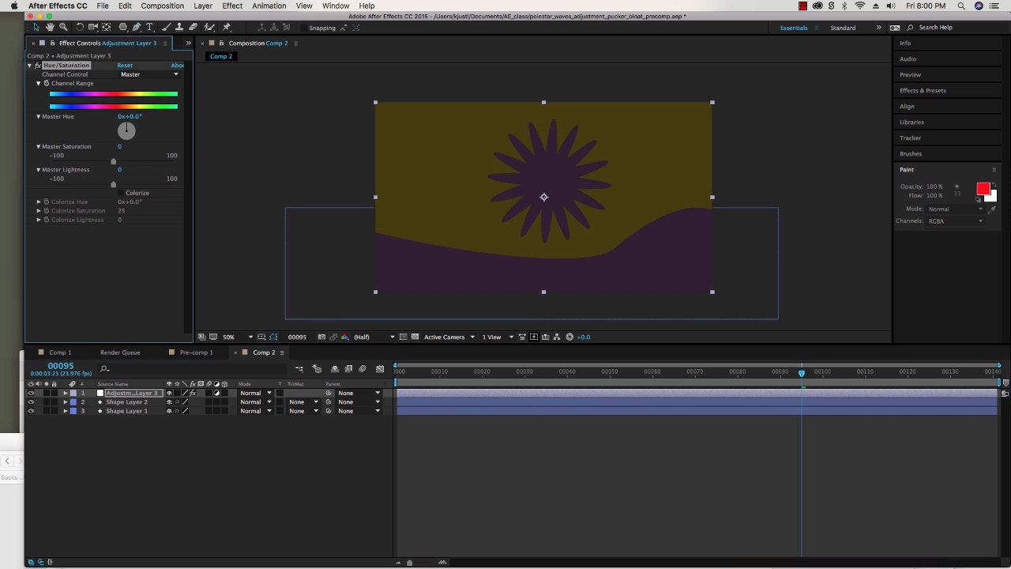
# Reveal the adjustment layer's Hue/Saturation properties, start keyframing Channel Range at frame 0, and set Master Hue to 234° there.
pyautogui.click(65, 393)
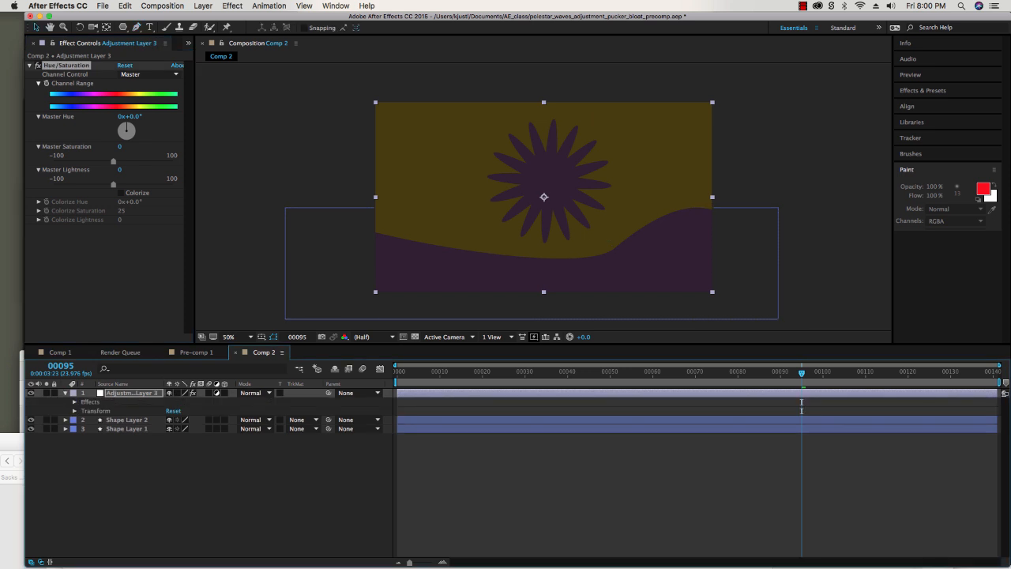
pyautogui.click(73, 401)
pyautogui.click(83, 411)
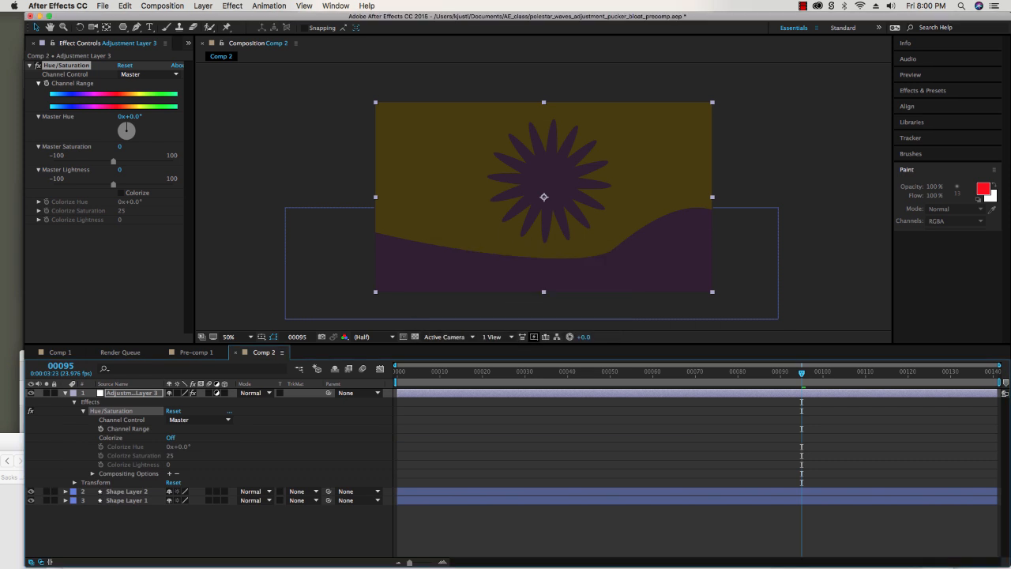
pyautogui.press('Home')
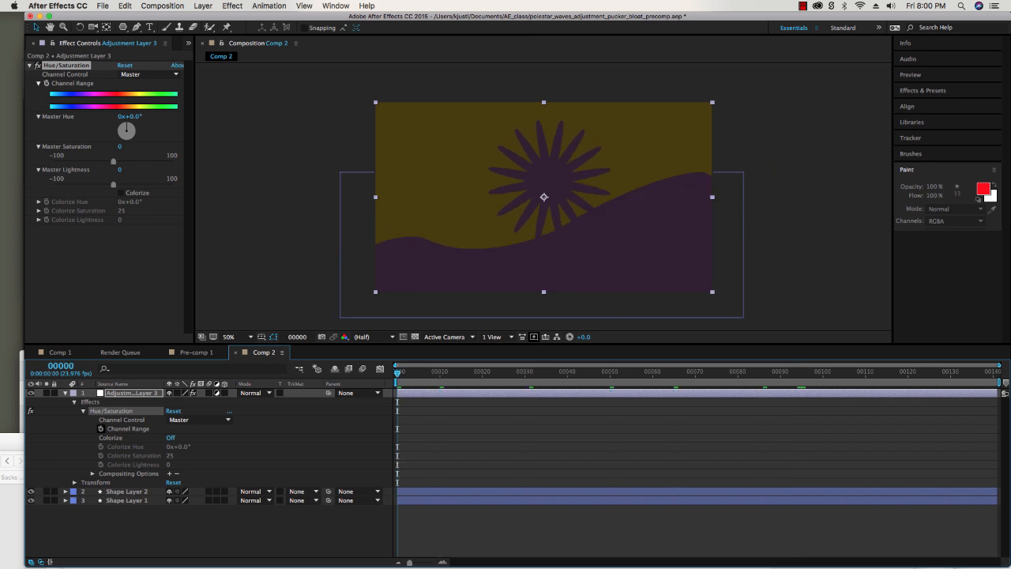
pyautogui.click(100, 428)
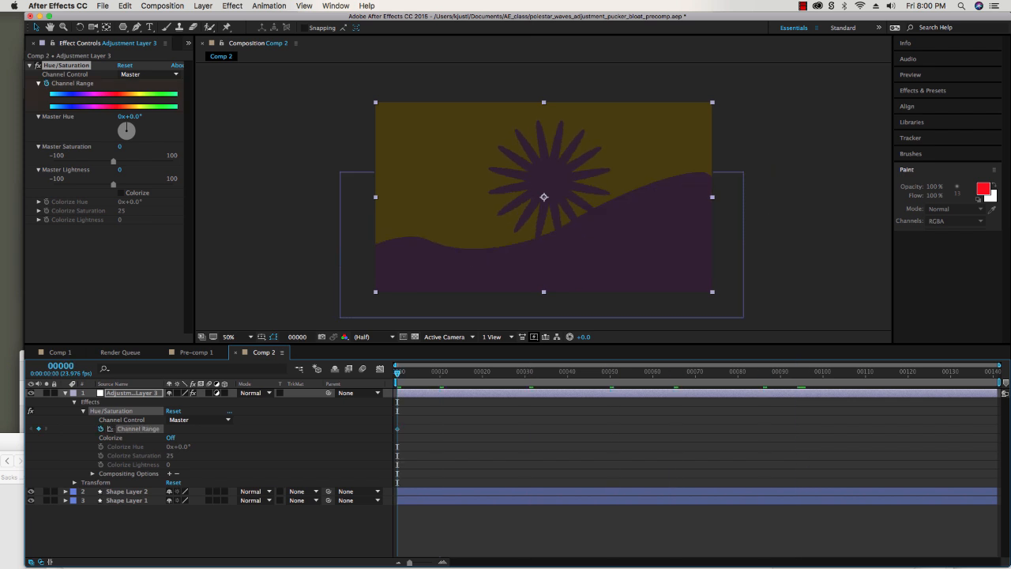
pyautogui.moveTo(127, 124)
pyautogui.mouseDown()
pyautogui.moveTo(131, 138)
pyautogui.moveTo(126, 123)
pyautogui.moveTo(118, 131)
pyautogui.moveTo(127, 139)
pyautogui.moveTo(119, 131)
pyautogui.moveTo(127, 123)
pyautogui.mouseUp()
pyautogui.moveTo(134, 129); pyautogui.dragTo(120, 136)
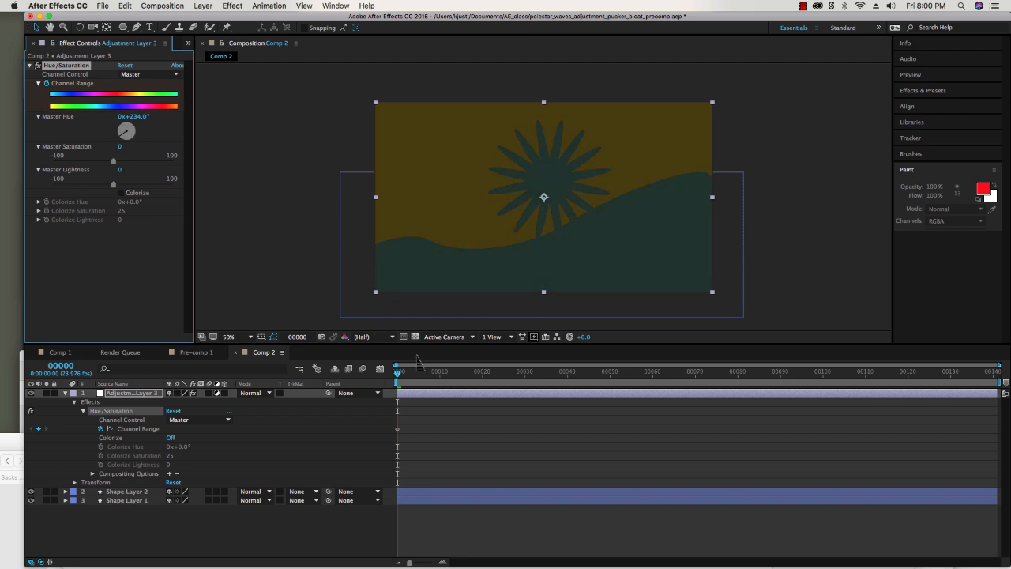
# Keyframe the adjustment layer's Master Hue at frames 20, 40 and 60, using 322° at frame 40 and 1x+170° at frame 60.
pyautogui.click(482, 373)
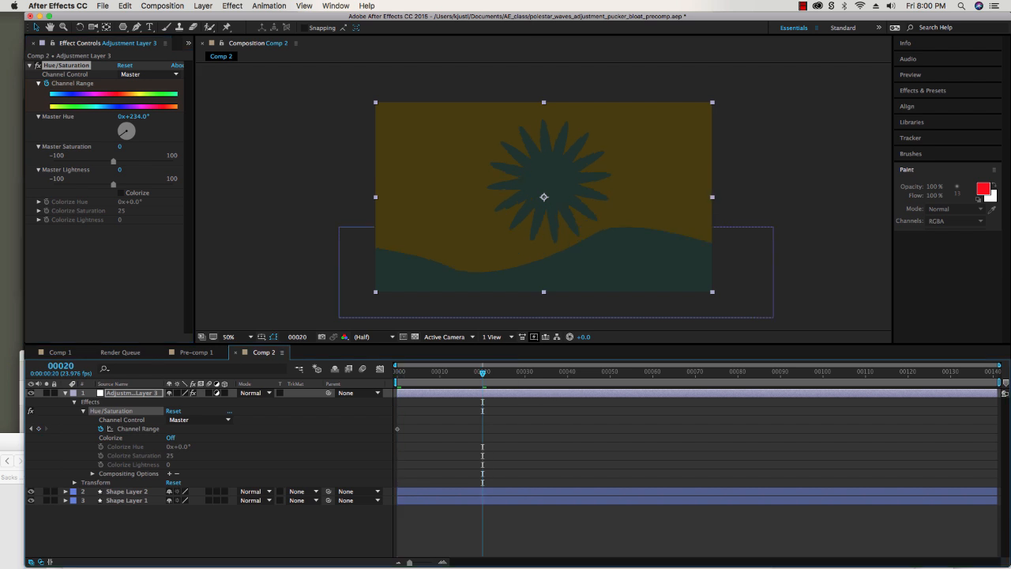
pyautogui.moveTo(122, 135)
pyautogui.mouseDown()
pyautogui.moveTo(135, 129)
pyautogui.moveTo(118, 133)
pyautogui.moveTo(121, 124)
pyautogui.mouseUp()
pyautogui.click(567, 372)
pyautogui.click(656, 371)
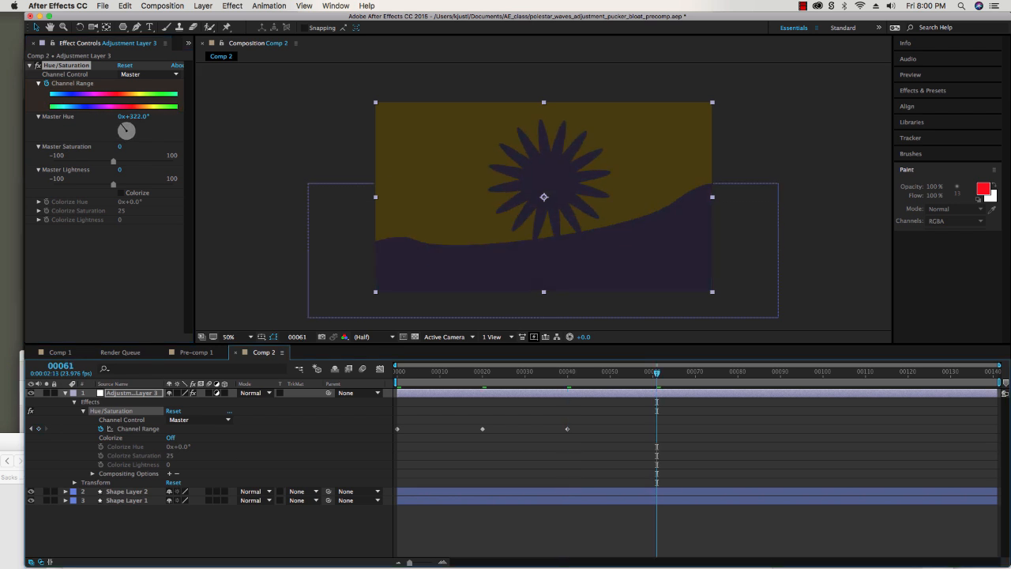
pyautogui.press('pageup')
pyautogui.moveTo(122, 125)
pyautogui.mouseDown()
pyautogui.moveTo(135, 128)
pyautogui.moveTo(128, 139)
pyautogui.mouseUp()
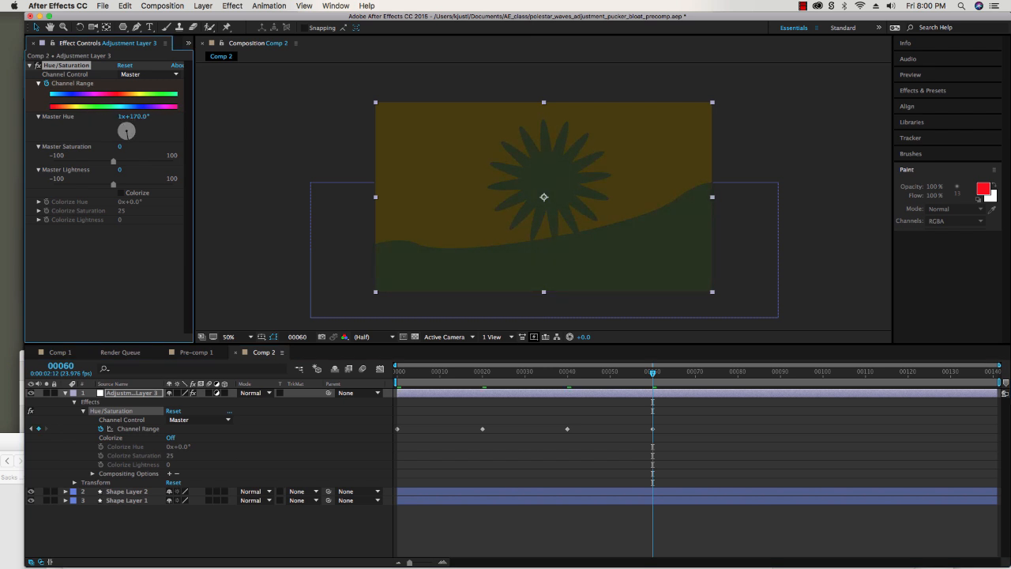
# Set Master Hue to 1x+48° and Master Saturation to 77 at frame 80, and Master Lightness to 23 at frame 100.
pyautogui.click(738, 371)
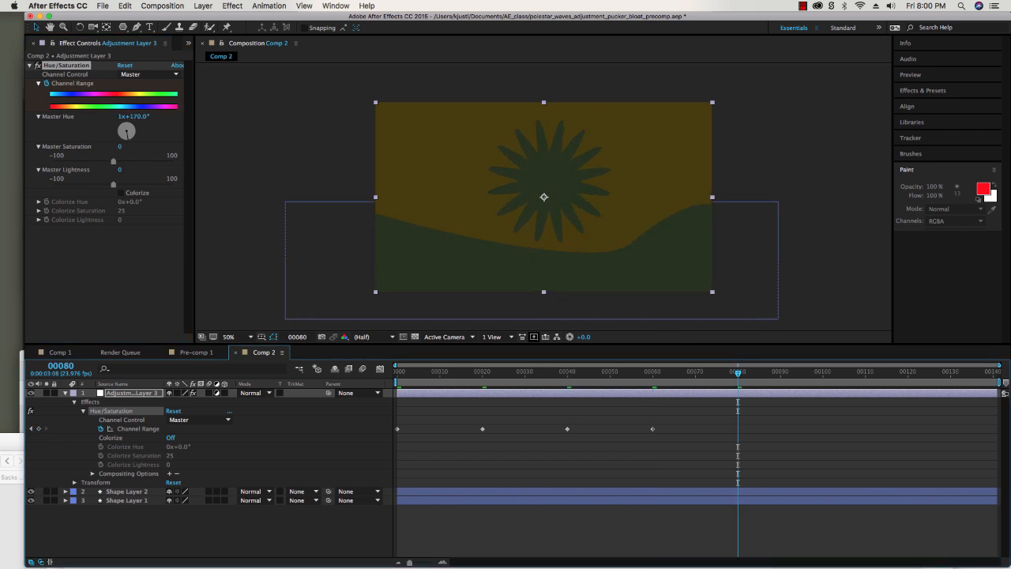
pyautogui.moveTo(128, 139); pyautogui.dragTo(133, 126)
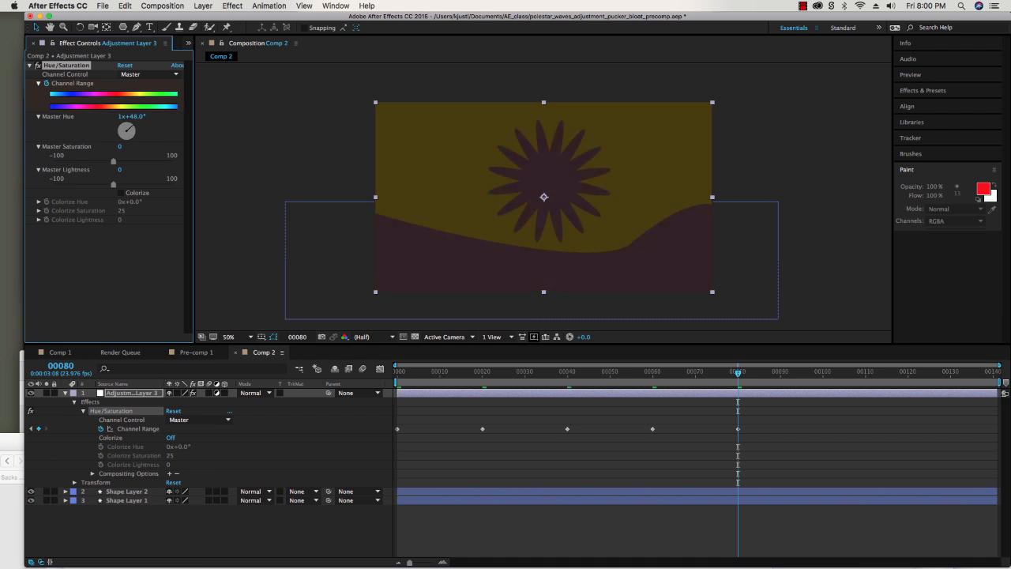
pyautogui.moveTo(113, 162); pyautogui.dragTo(159, 161)
pyautogui.click(824, 371)
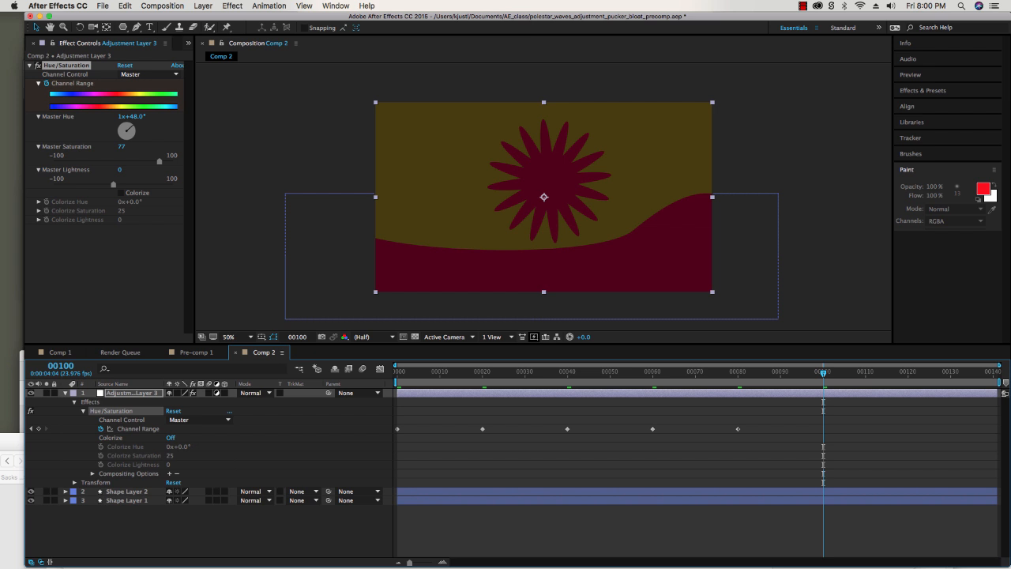
pyautogui.moveTo(113, 184)
pyautogui.mouseDown()
pyautogui.moveTo(126, 184)
pyautogui.moveTo(96, 184)
pyautogui.moveTo(127, 184)
pyautogui.mouseUp()
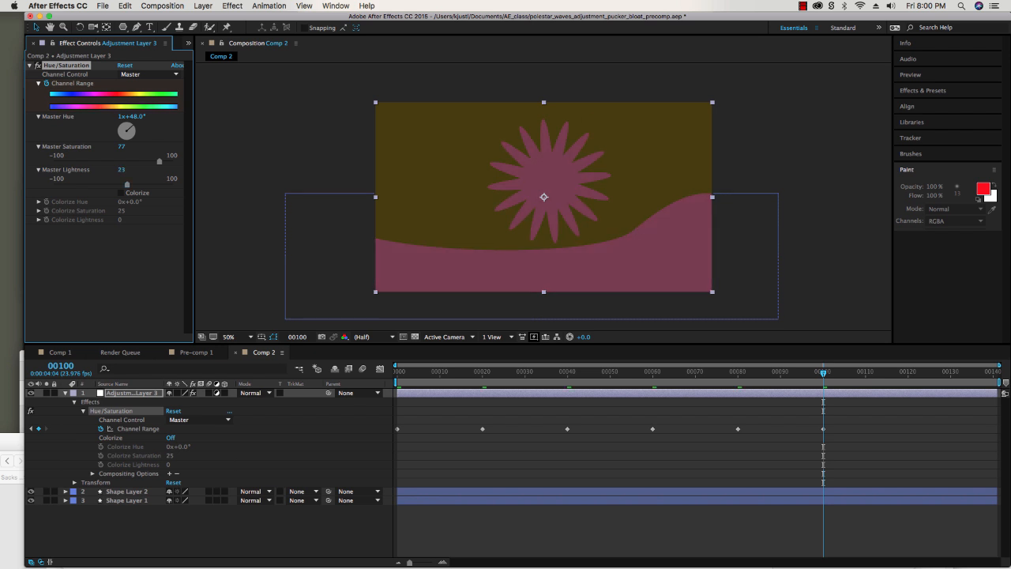
# At frame 120, set the adjustment layer's Master Lightness to -34 and Master Hue to 1x+168°.
pyautogui.click(908, 379)
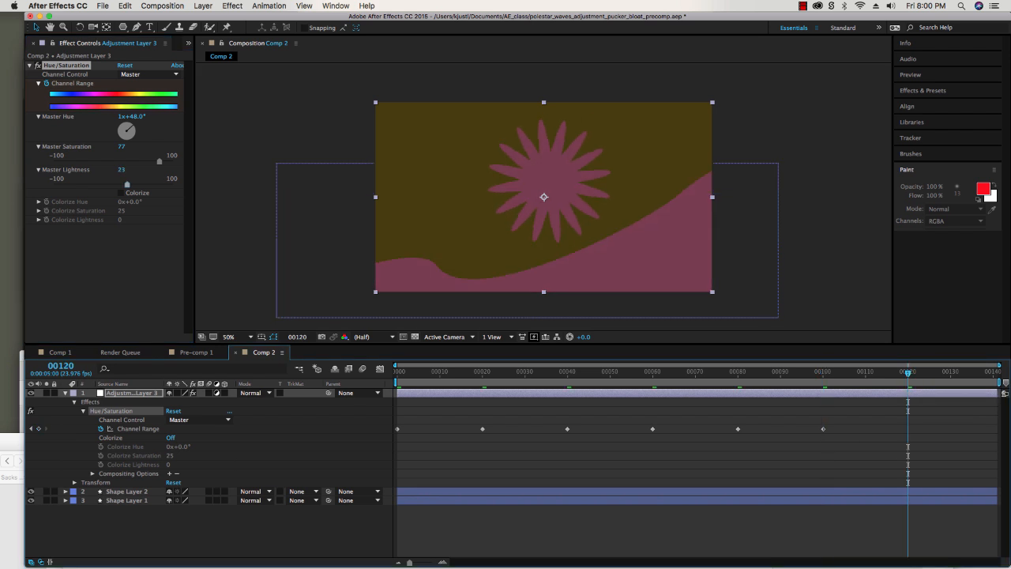
pyautogui.moveTo(127, 184); pyautogui.dragTo(93, 184)
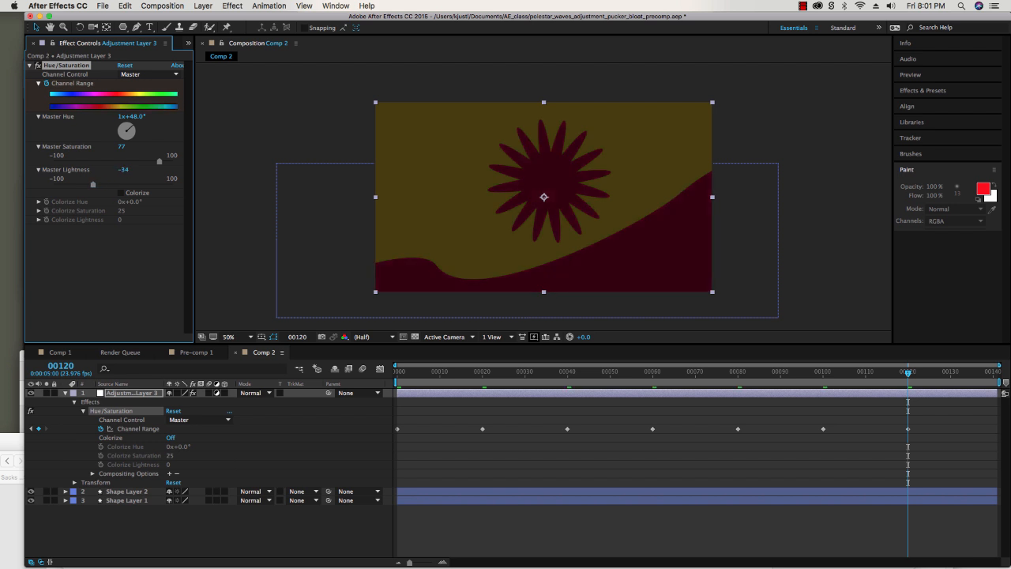
pyautogui.click(39, 202)
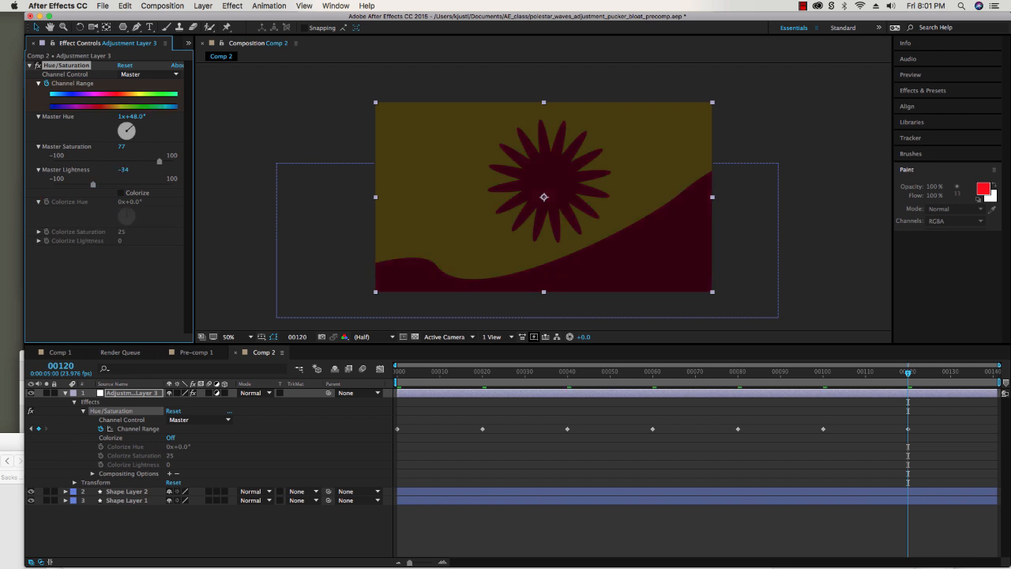
pyautogui.moveTo(126, 132); pyautogui.dragTo(127, 133)
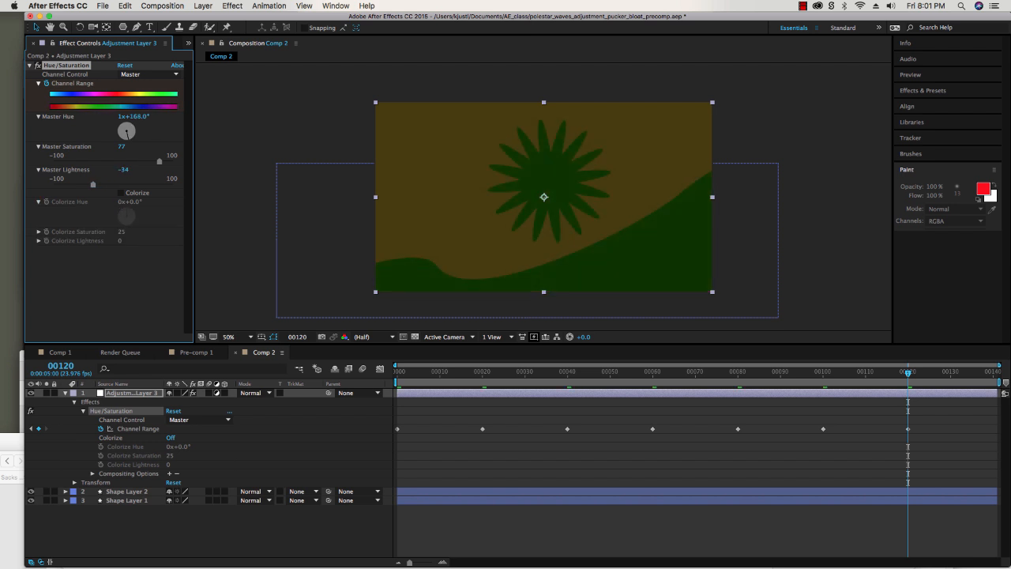
# At frame 140, set Master Saturation to -81 and Master Lightness to -93, and preview the color animation with the adjustment layer collapsed.
pyautogui.click(994, 372)
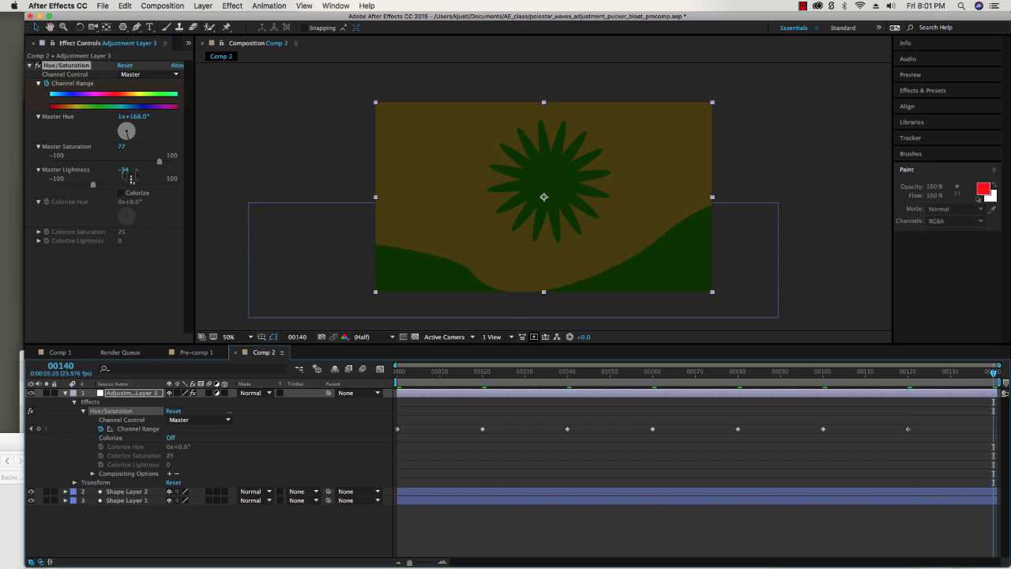
pyautogui.moveTo(159, 161); pyautogui.dragTo(57, 185)
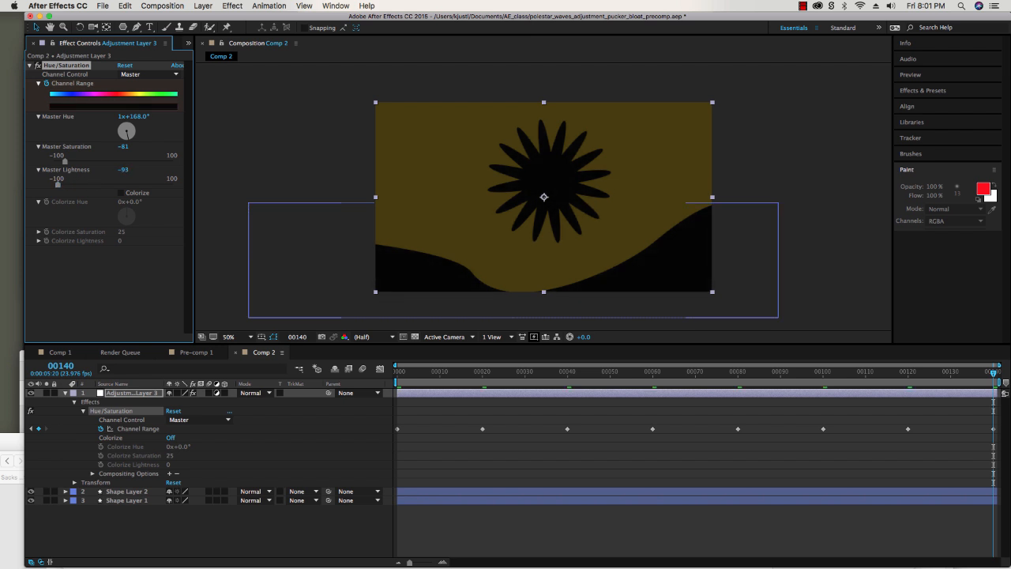
pyautogui.press('space')
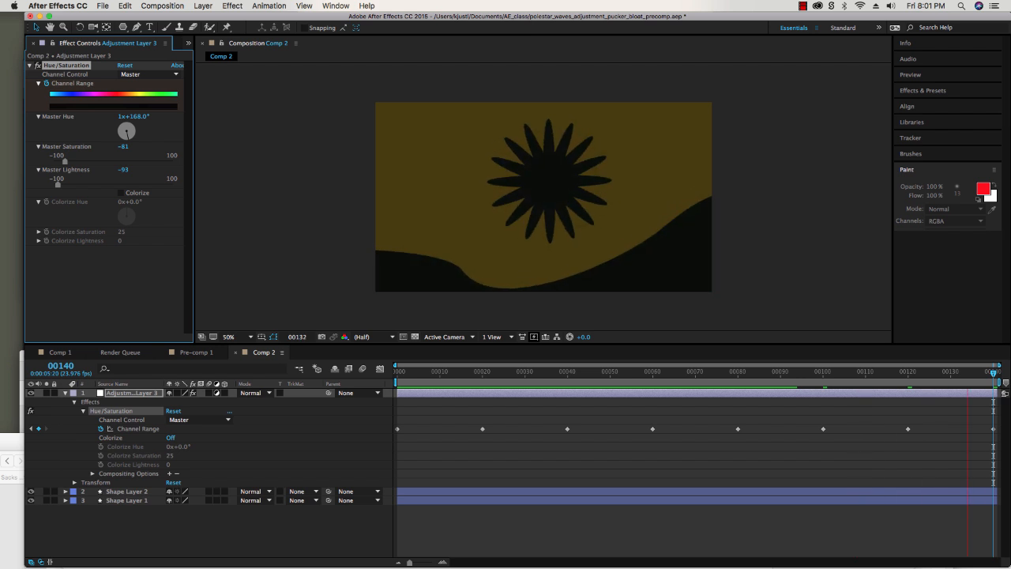
pyautogui.press('u')
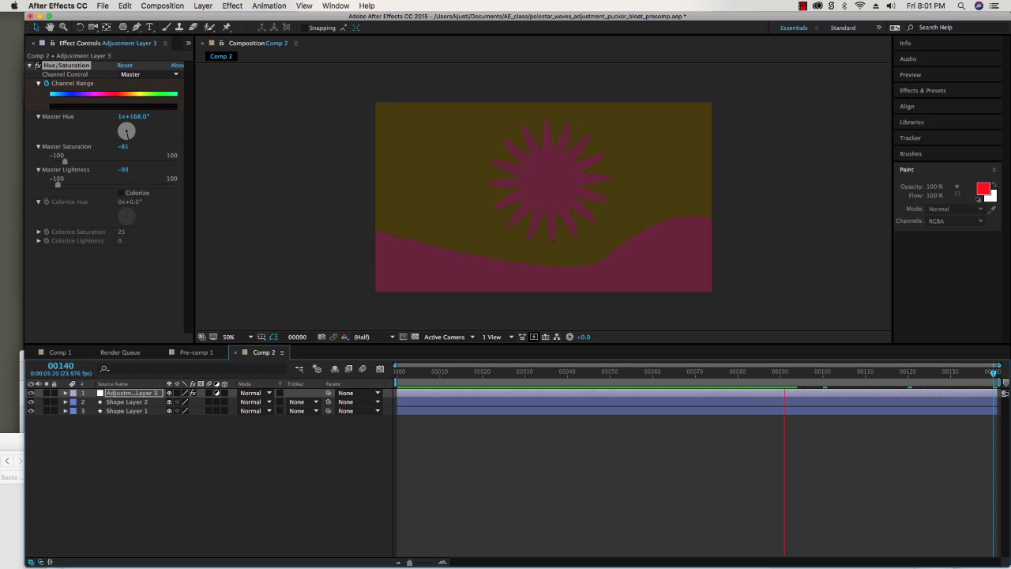
pyautogui.press('space')
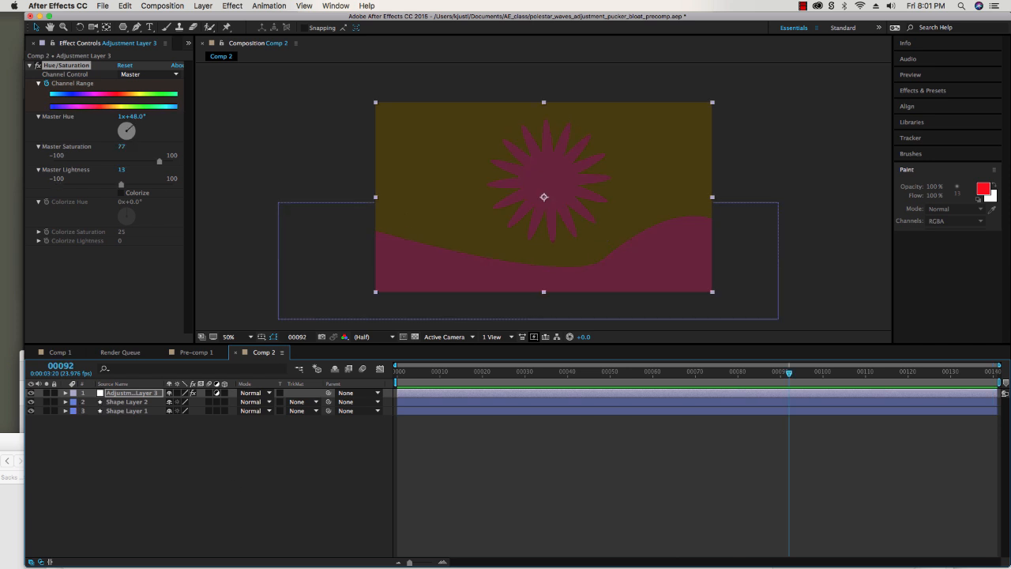
# Hide and show Shape Layer 2 and Shape Layer 1 in turn to identify which one holds the flower.
pyautogui.click(30, 402)
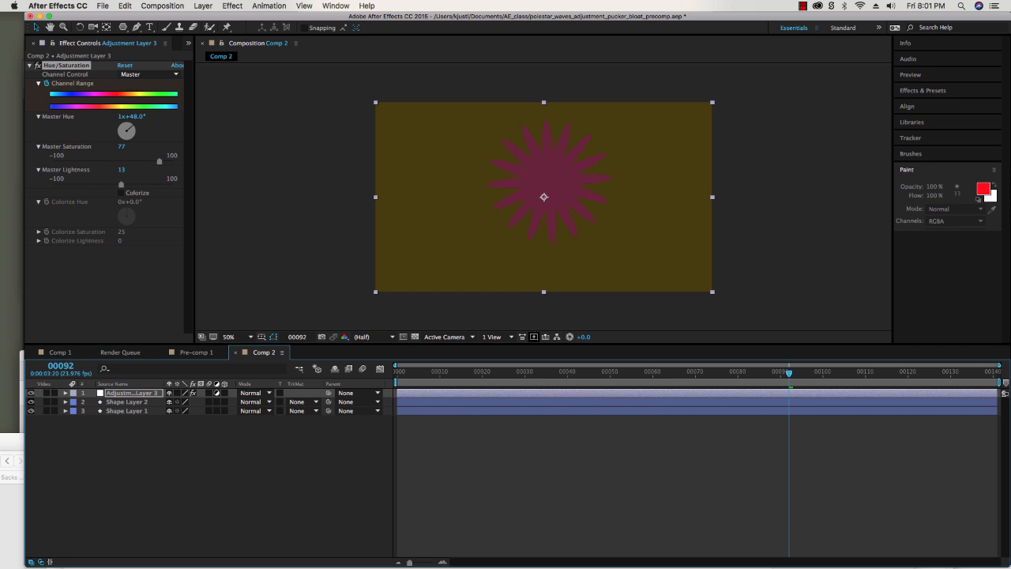
pyautogui.click(31, 401)
pyautogui.click(31, 411)
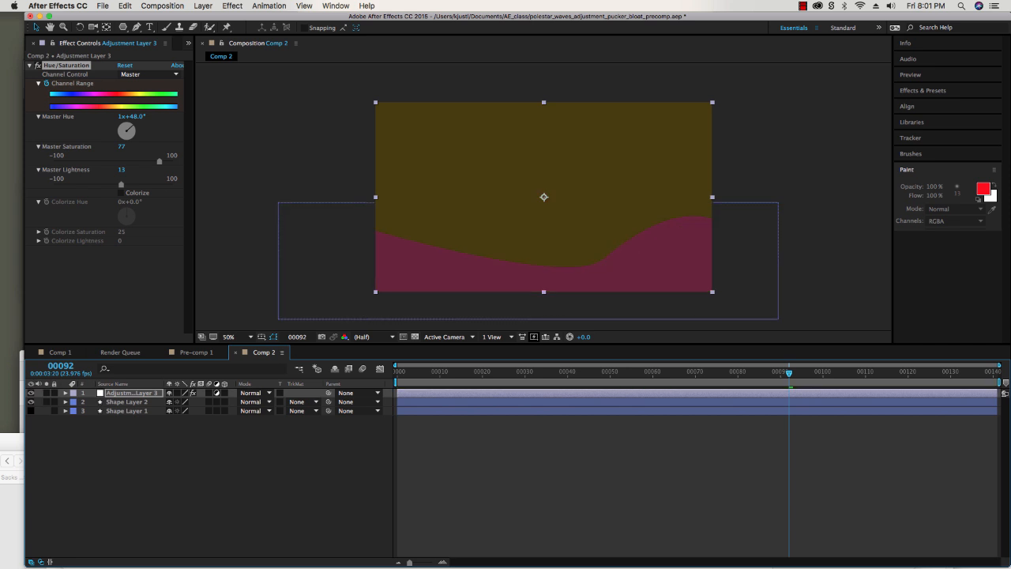
pyautogui.click(31, 411)
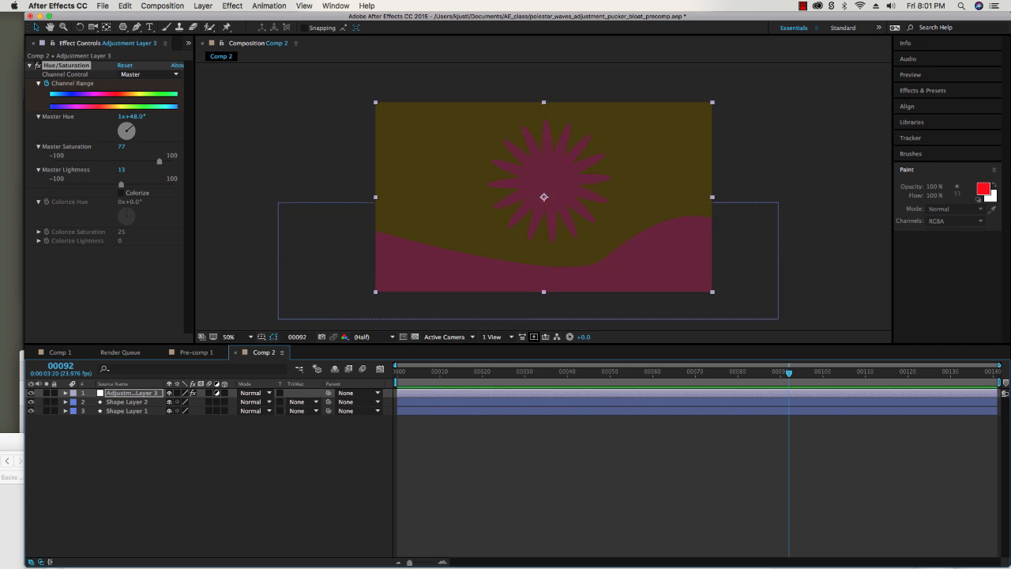
pyautogui.click(131, 393)
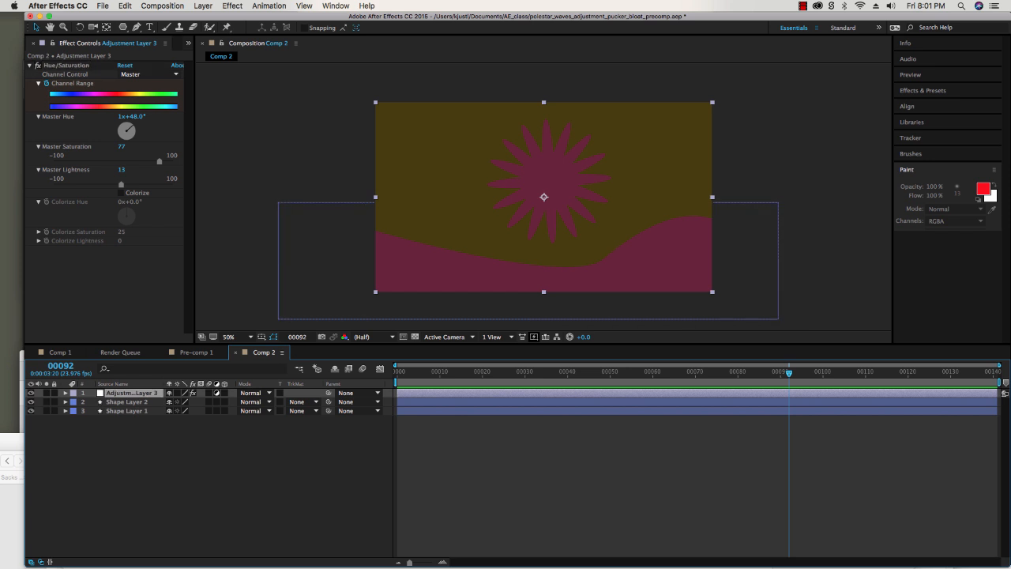
pyautogui.press('super+a')
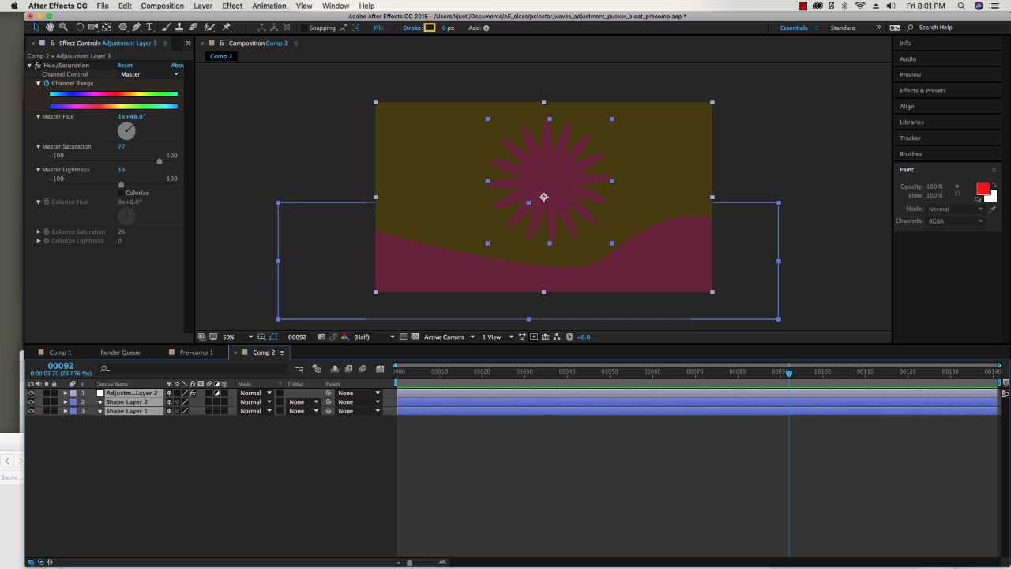
pyautogui.press('super+shift+a')
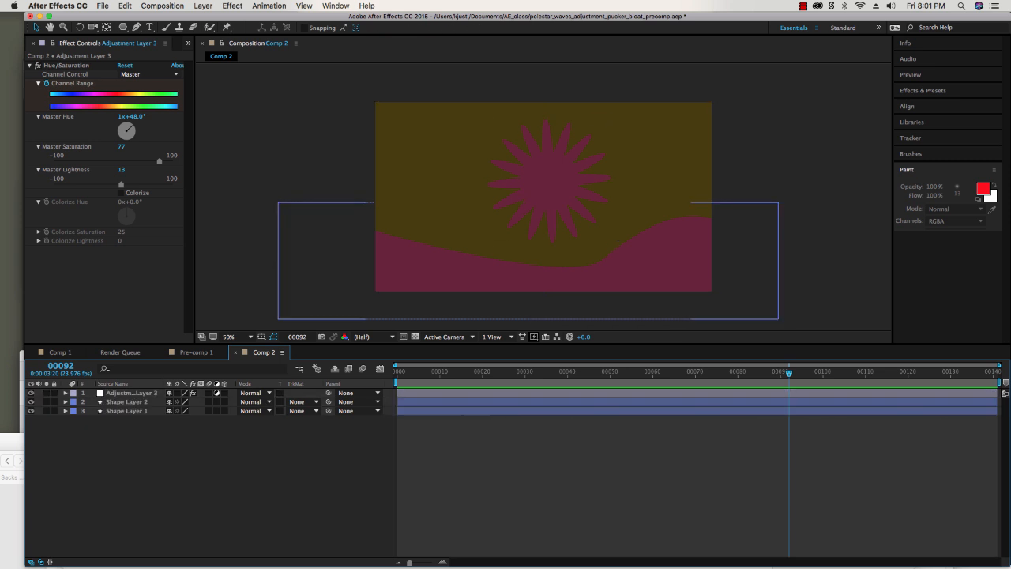
# Pre-compose Adjustment Layer 3 and the flower's Shape Layer 1 as Pre-comp 2, moving all attributes and matching the duration to the selected layers.
pyautogui.click(131, 392)
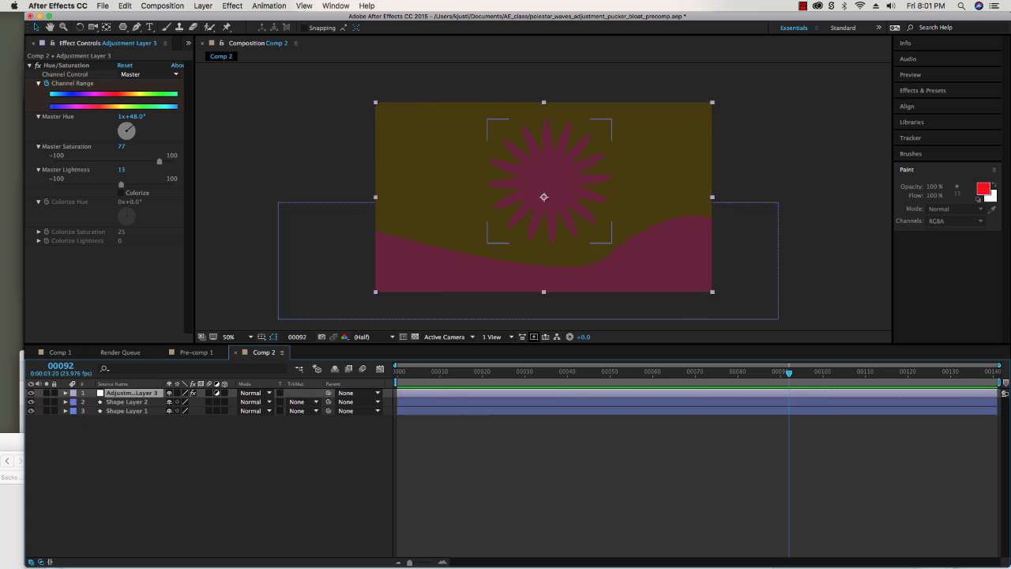
pyautogui.keyDown('shift'); pyautogui.click(549, 181); pyautogui.keyUp('shift')
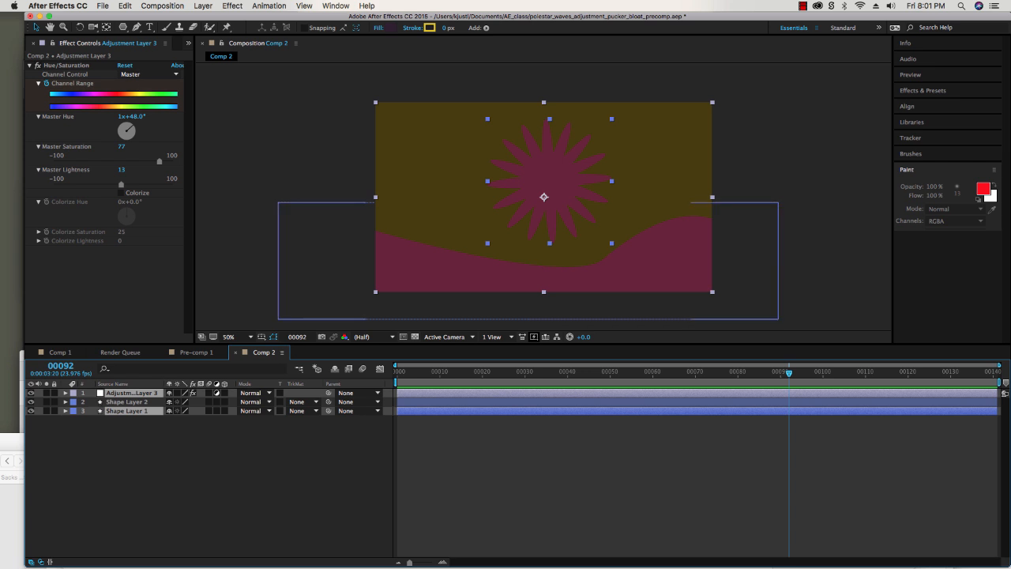
pyautogui.rightClick(133, 403)
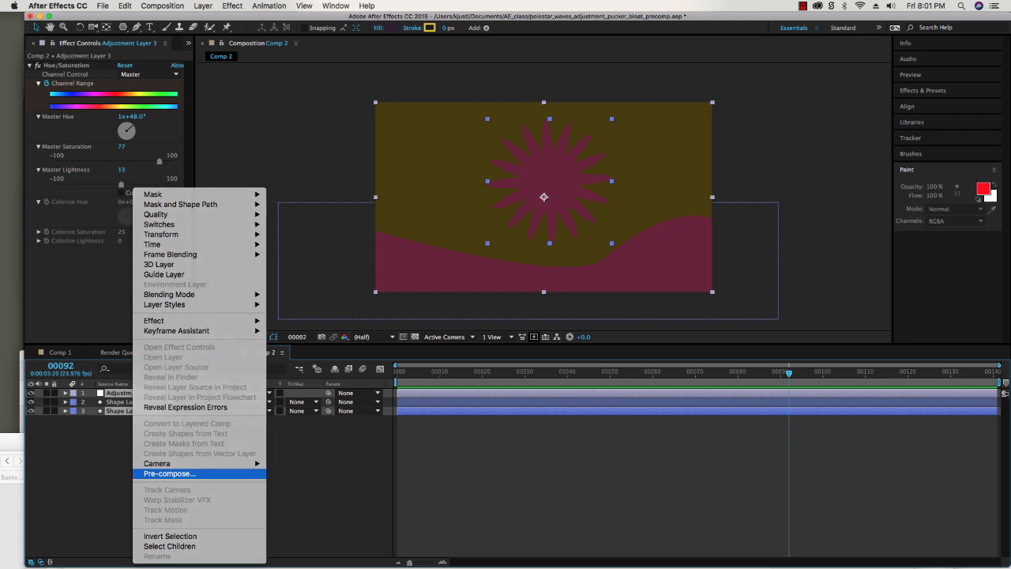
pyautogui.click(170, 473)
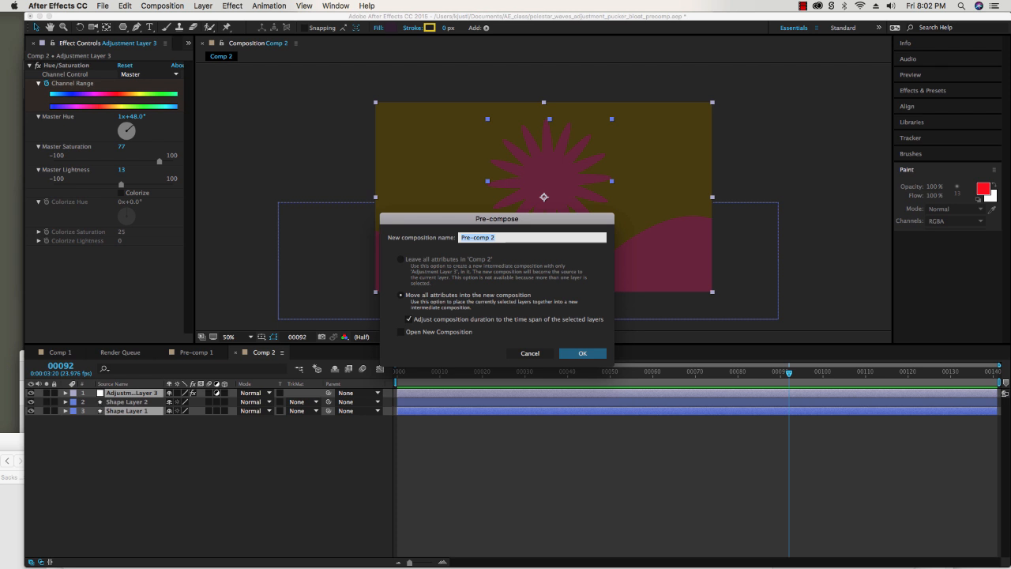
pyautogui.click(409, 319)
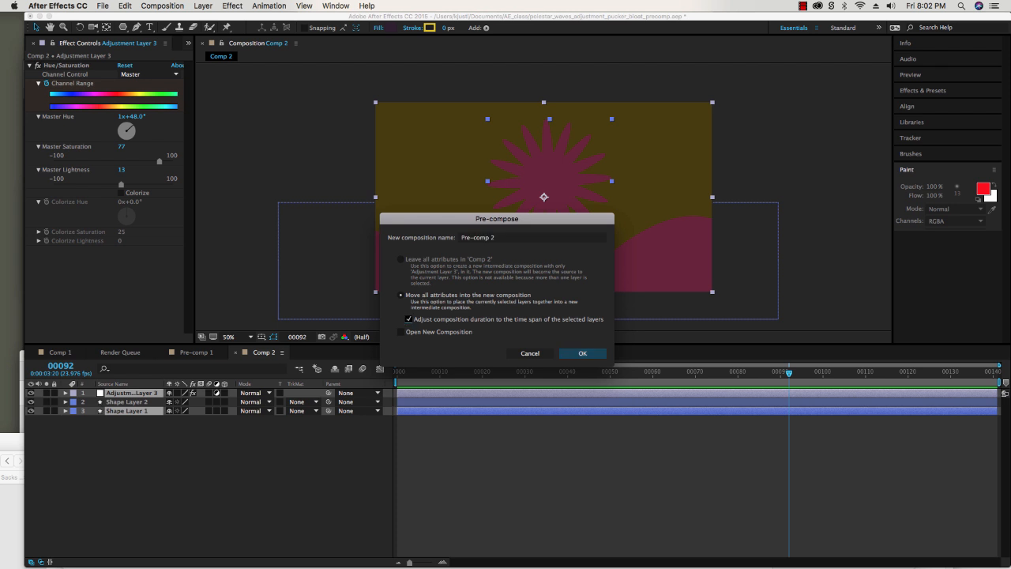
pyautogui.click(582, 353)
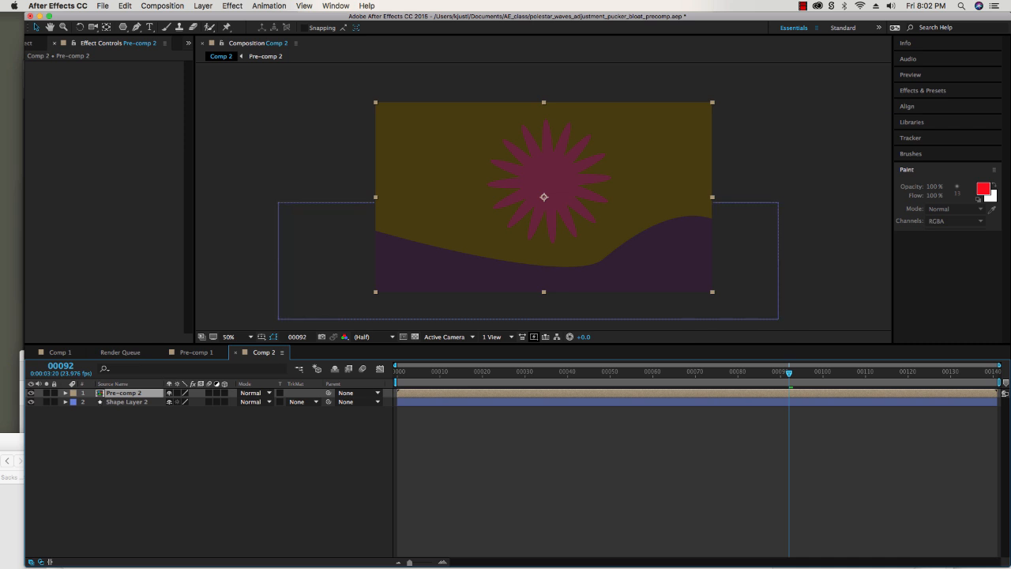
# Show the project's list of compositions, and preview Comp 2 with no layer selected.
pyautogui.press('super+0')
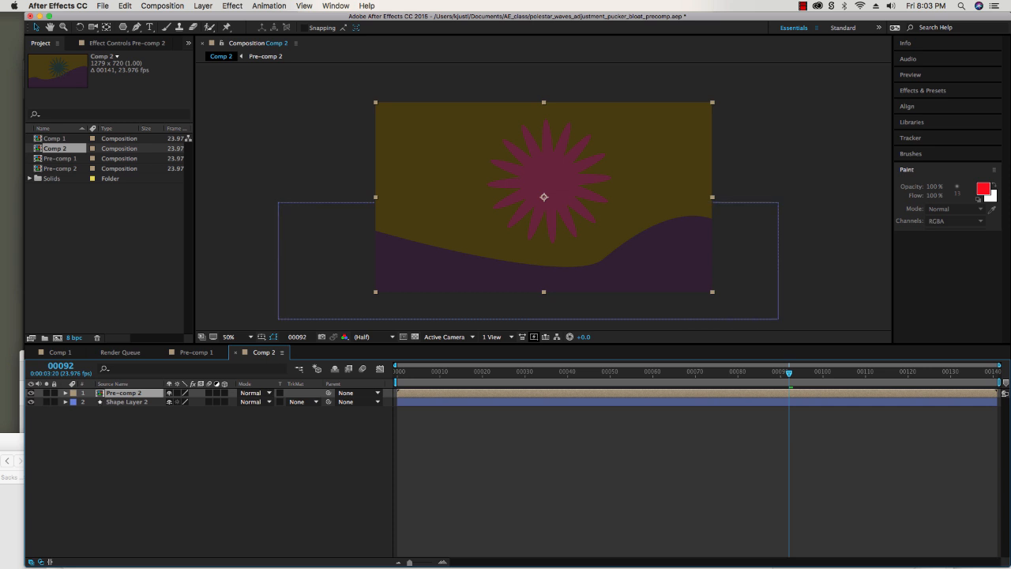
pyautogui.press('super+shift+a')
pyautogui.press('space')
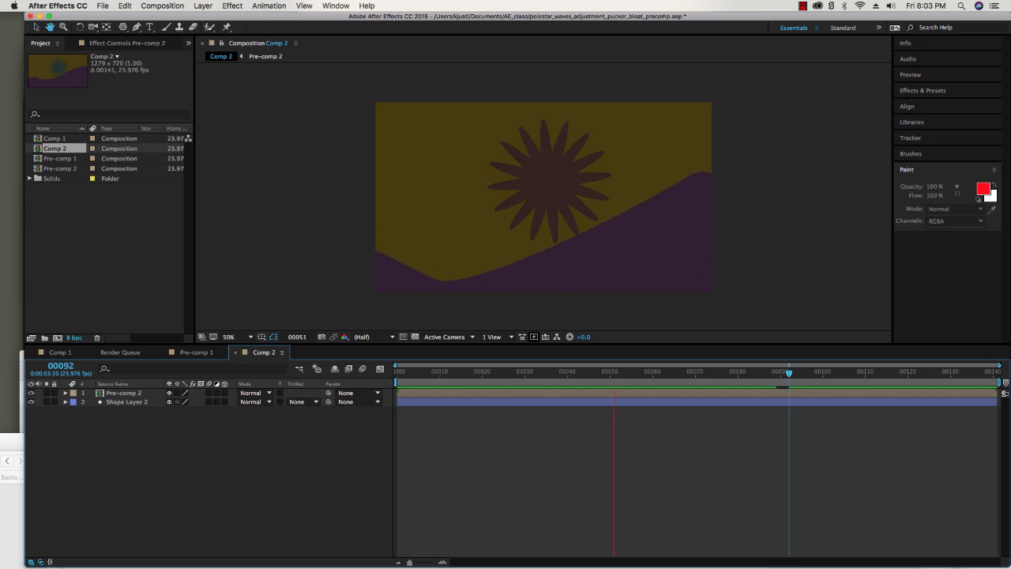
pyautogui.press('space')
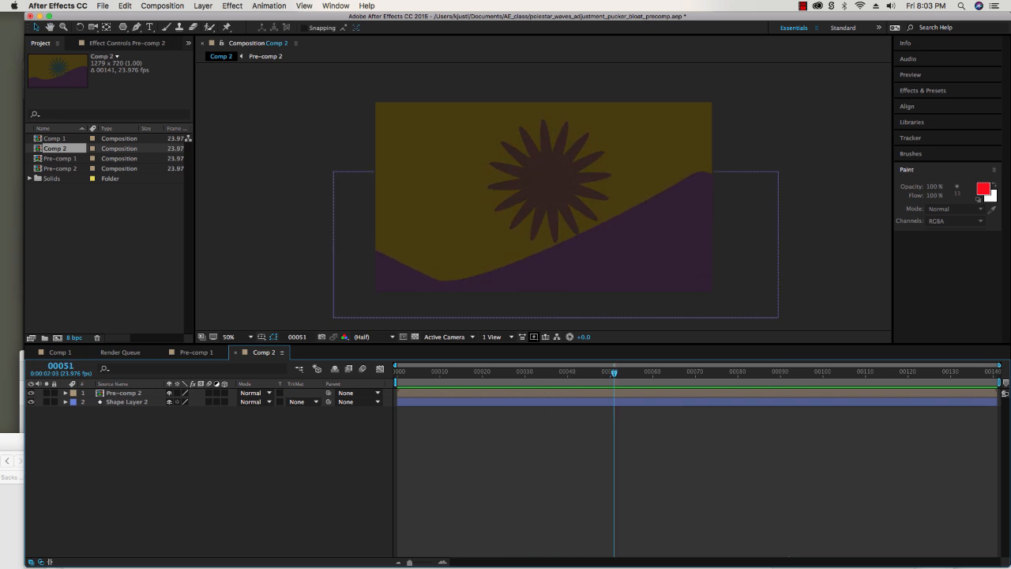
# Move Pre-comp 2 below the wave layer, and expand the wave layer's properties while previewing the composition.
pyautogui.click(125, 392)
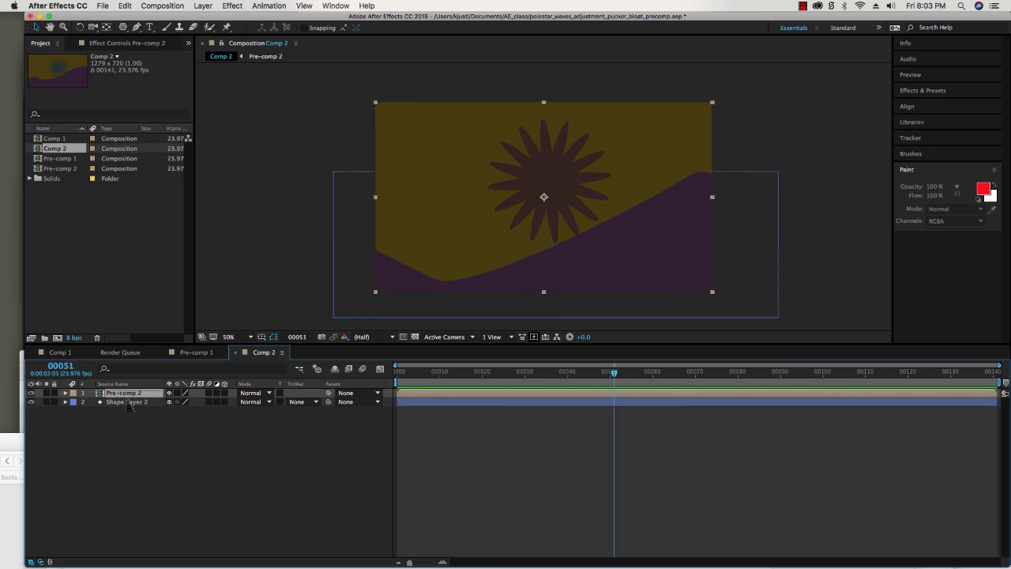
pyautogui.moveTo(128, 405); pyautogui.dragTo(132, 416)
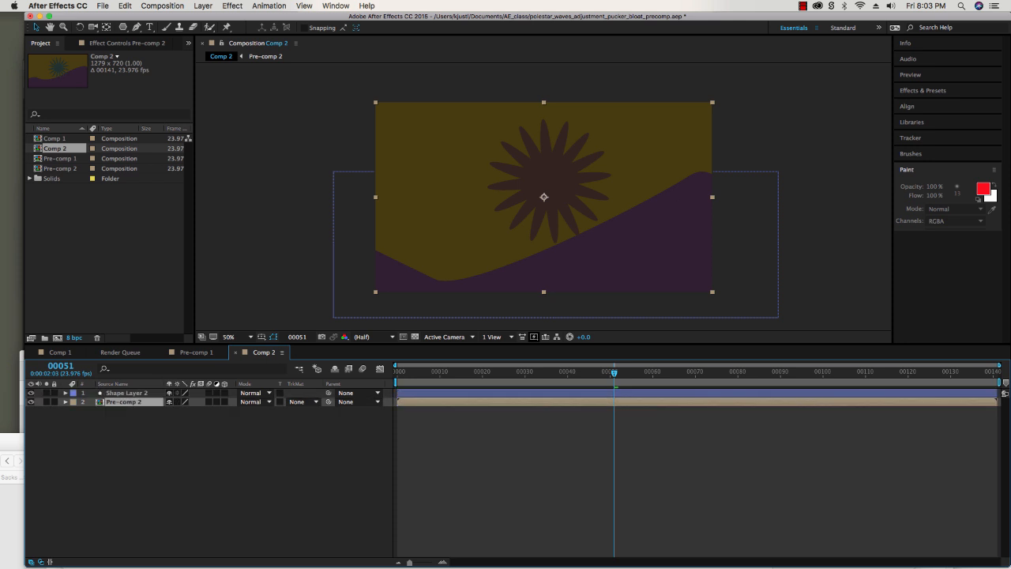
pyautogui.press('space')
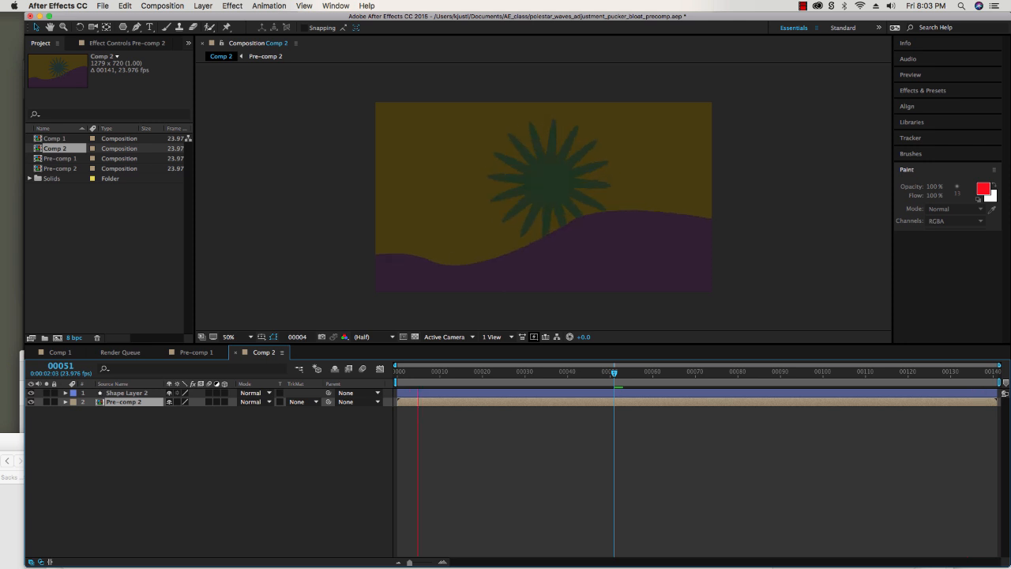
pyautogui.click(65, 393)
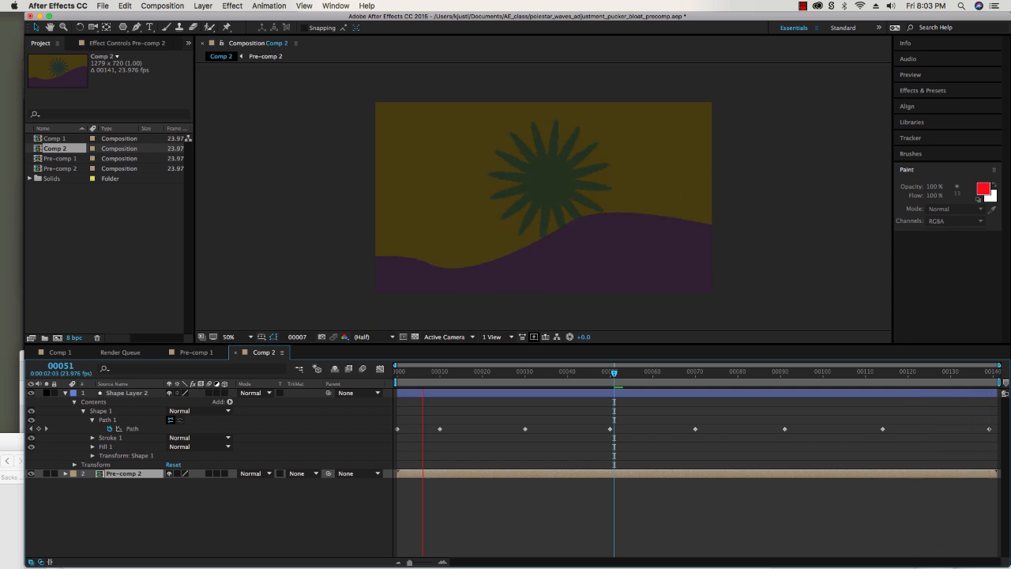
# Collapse the wave layer's properties, duplicate Shape Layer 2, and preview up to frame 15.
pyautogui.click(66, 393)
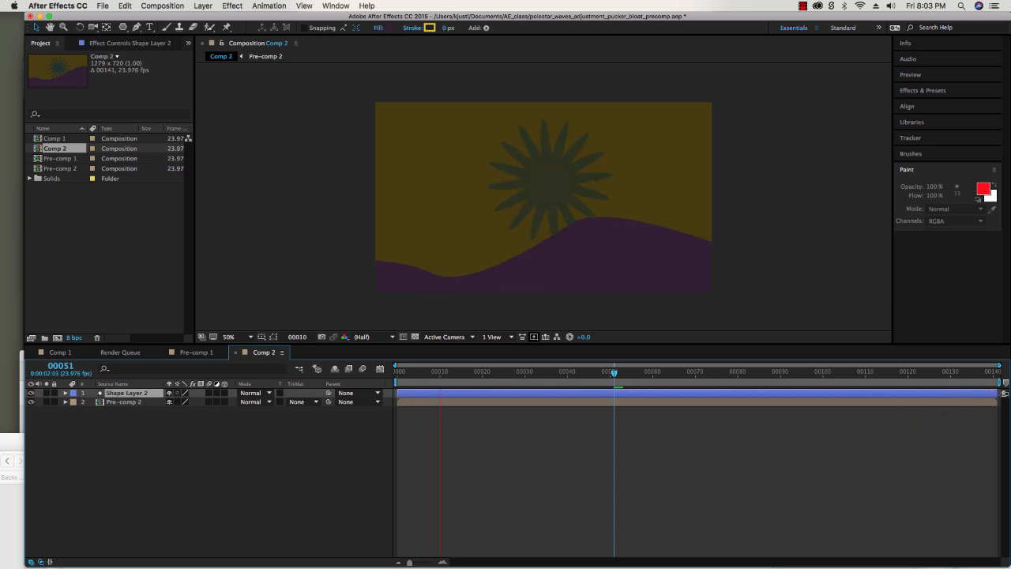
pyautogui.hotkey('ctrl', 'd')
pyautogui.press('space')
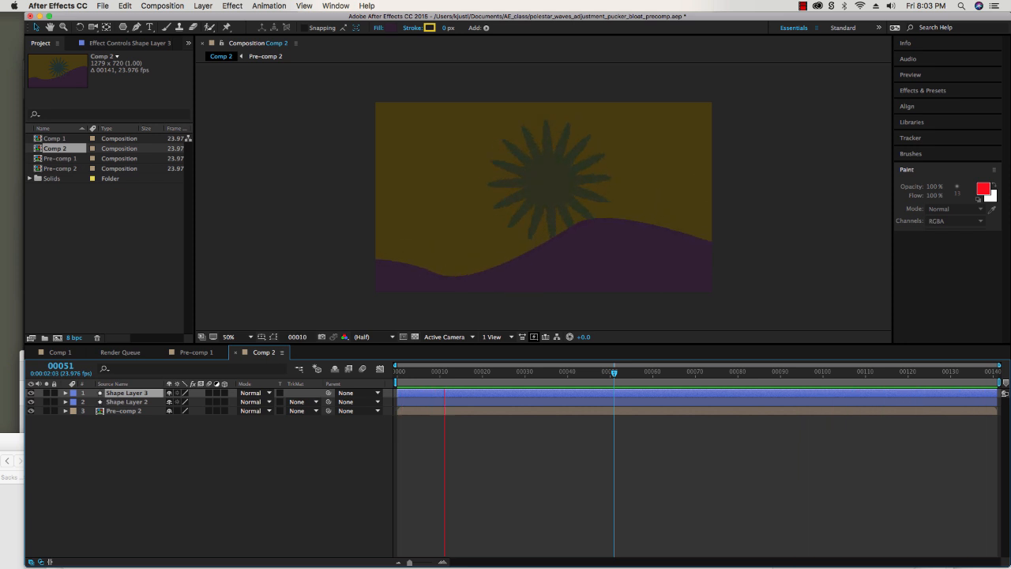
pyautogui.press('space')
# Move the duplicate wave, Shape Layer 3, up and to the right, widen it toward the left, and preview the overlapping waves.
pyautogui.moveTo(510, 294); pyautogui.dragTo(576, 267)
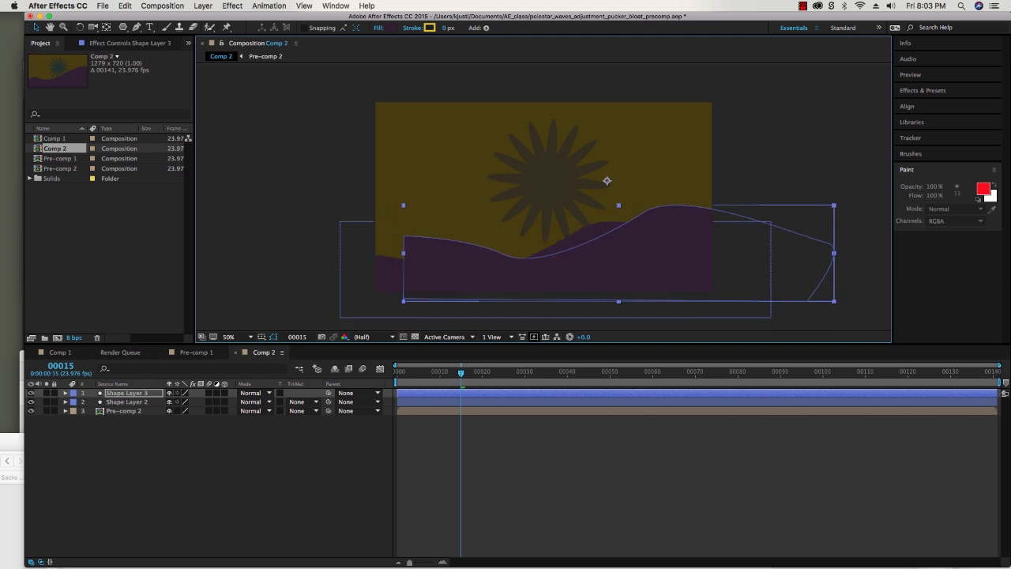
pyautogui.moveTo(403, 301); pyautogui.dragTo(357, 303)
pyautogui.moveTo(574, 267); pyautogui.dragTo(564, 271)
pyautogui.press('space')
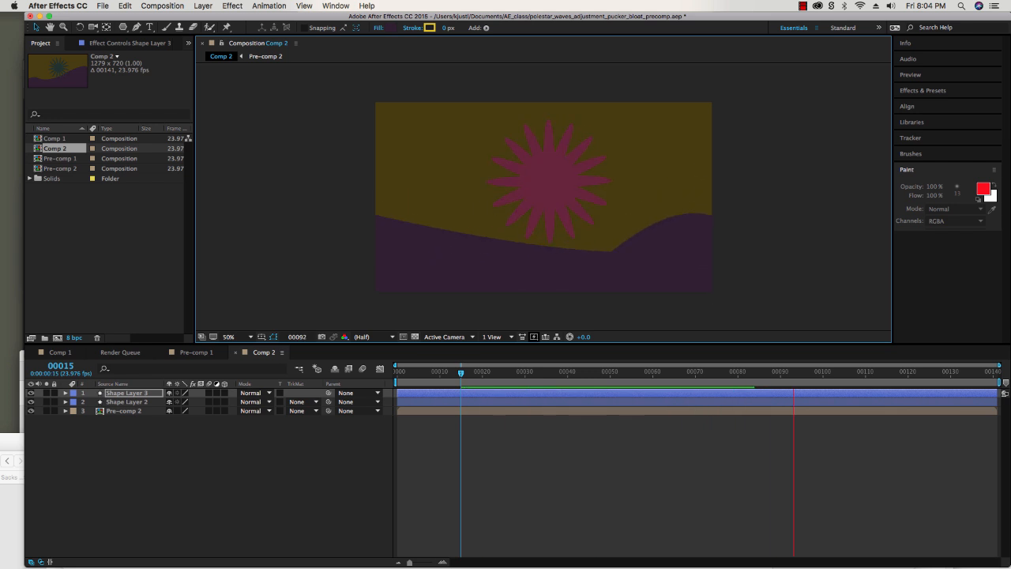
pyautogui.press('space')
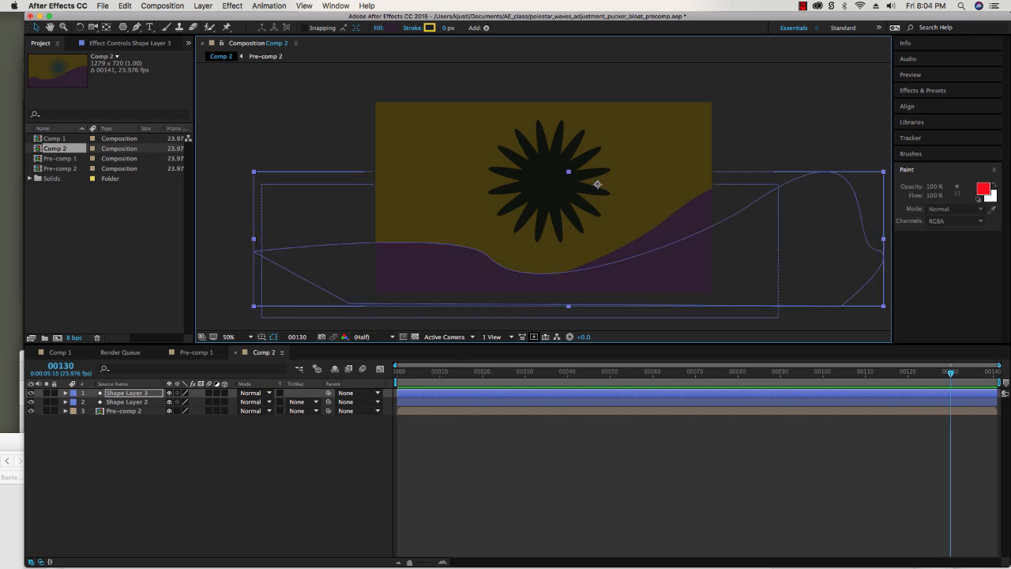
# Mirror the duplicate wave horizontally by scaling it through its opposite side, and preview both waves.
pyautogui.moveTo(884, 239); pyautogui.dragTo(253, 239)
pyautogui.press('space')
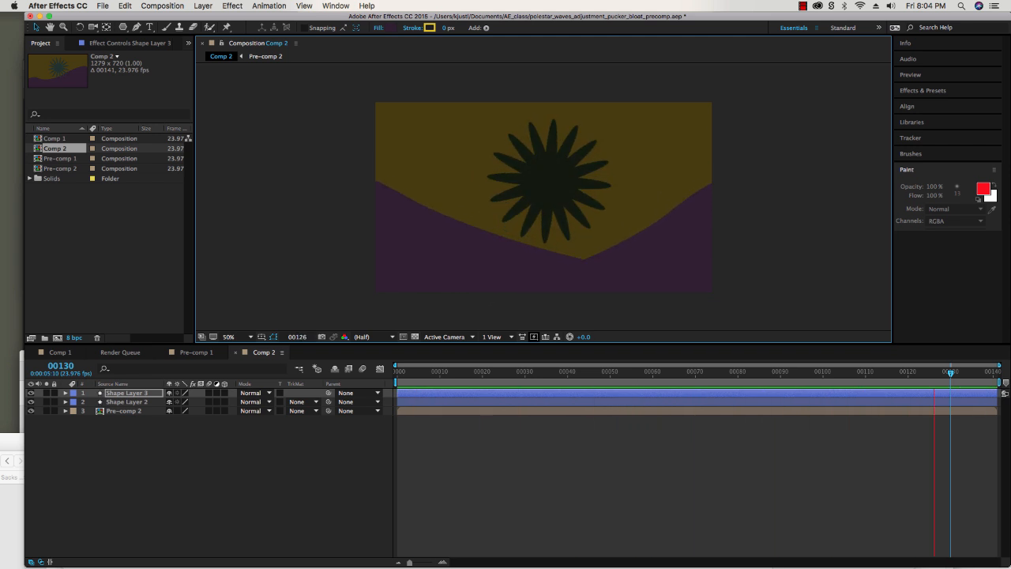
pyautogui.press('space')
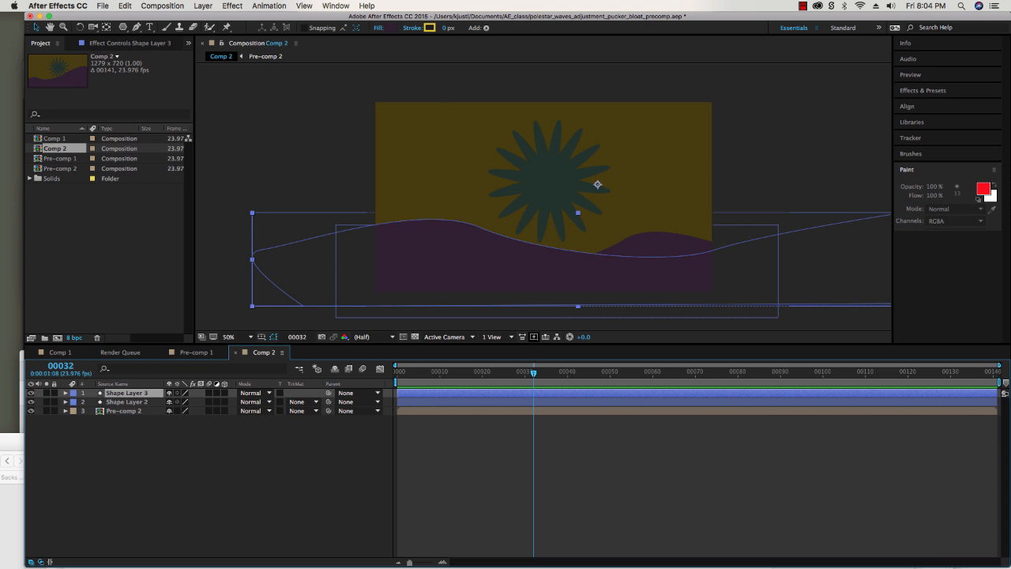
# Add a new adjustment layer above all layers in Comp 2 and apply the Hue/Saturation color correction to it.
pyautogui.press('super+shift+a')
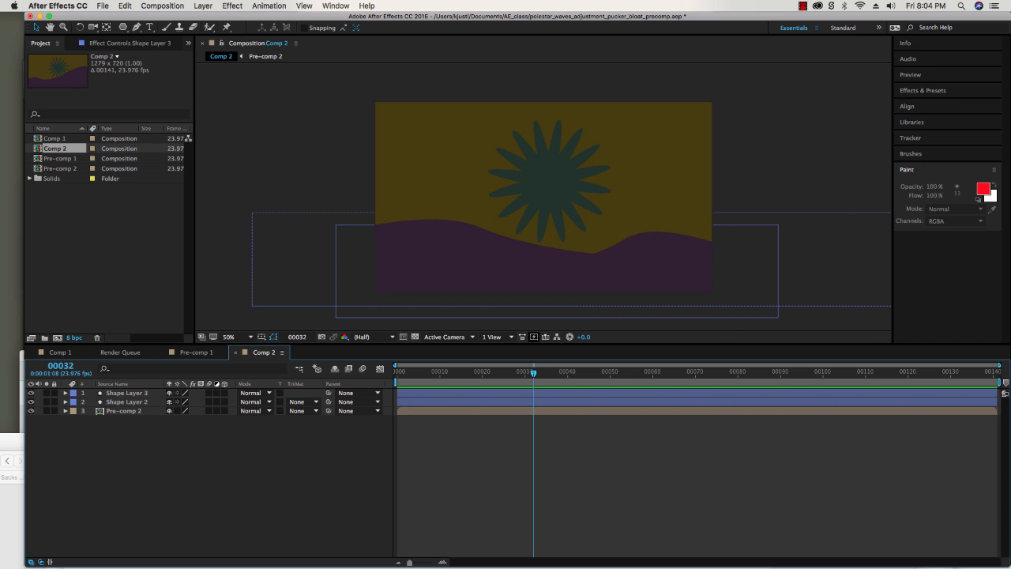
pyautogui.click(202, 6)
pyautogui.moveTo(207, 18)
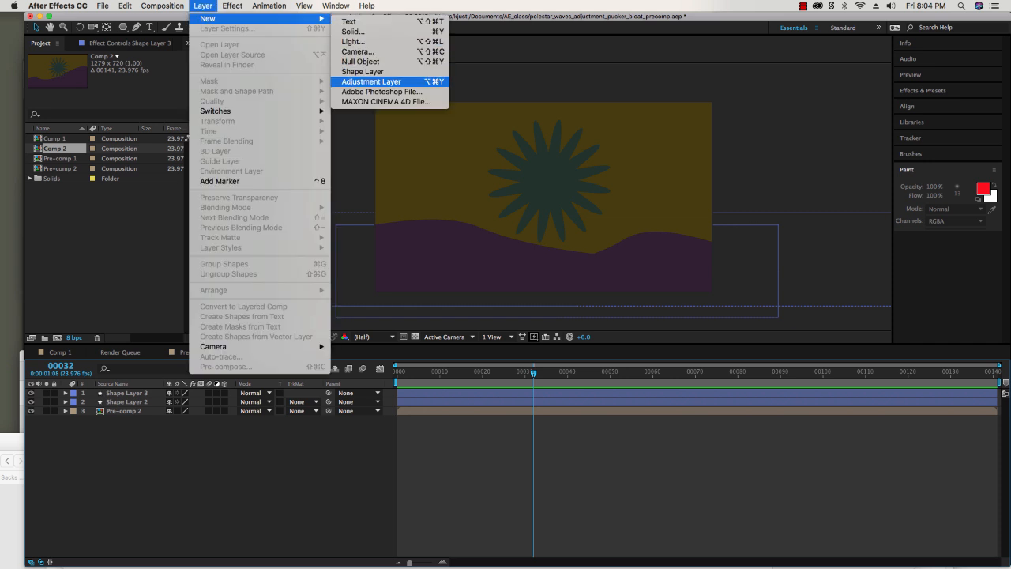
pyautogui.click(371, 82)
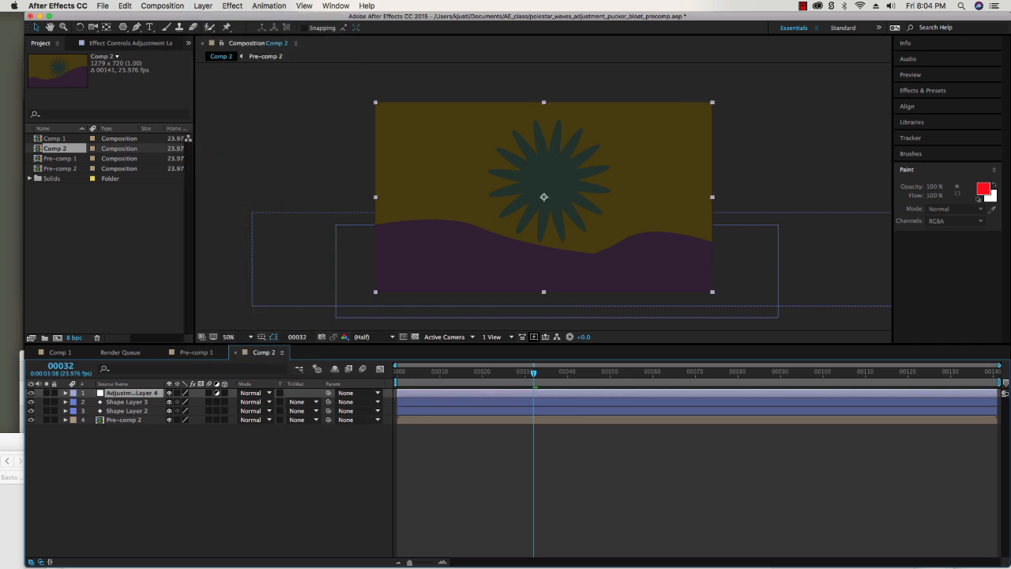
pyautogui.click(232, 6)
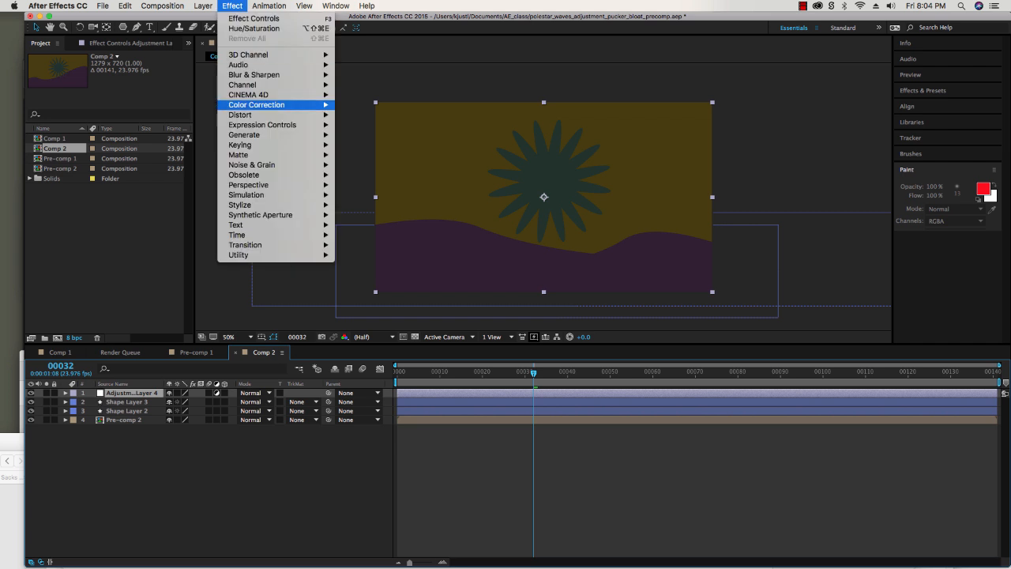
pyautogui.moveTo(252, 175)
pyautogui.moveTo(257, 104)
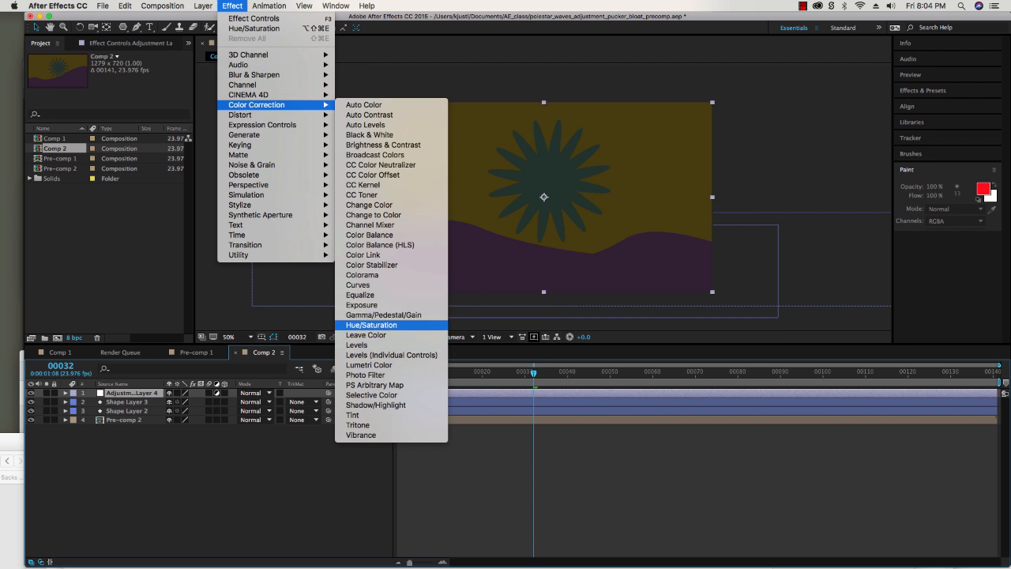
pyautogui.click(371, 325)
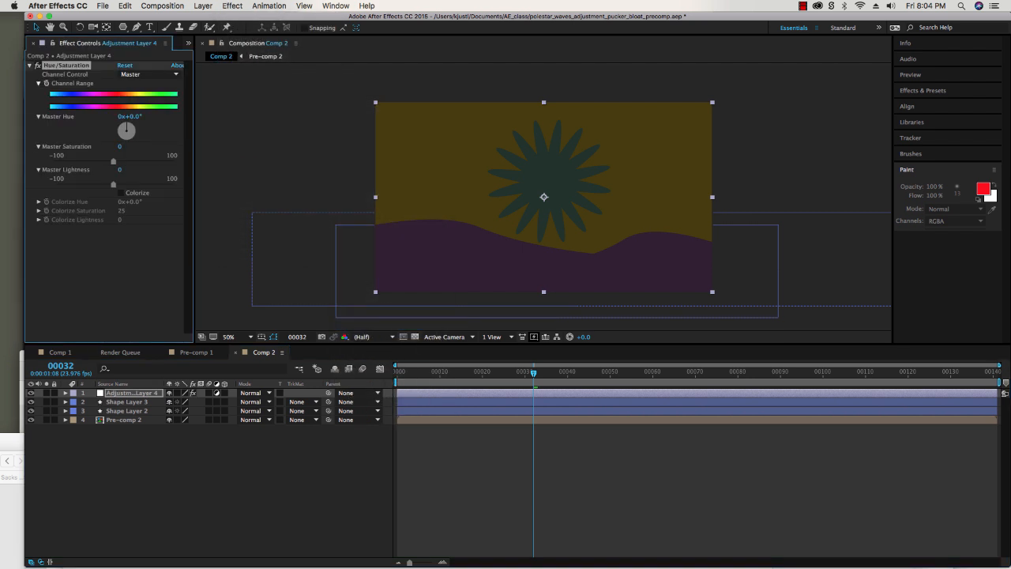
# Expand the adjustment layer's Hue/Saturation properties and start Channel Range keyframes at frame 0 with a Master Hue of 113°.
pyautogui.click(64, 393)
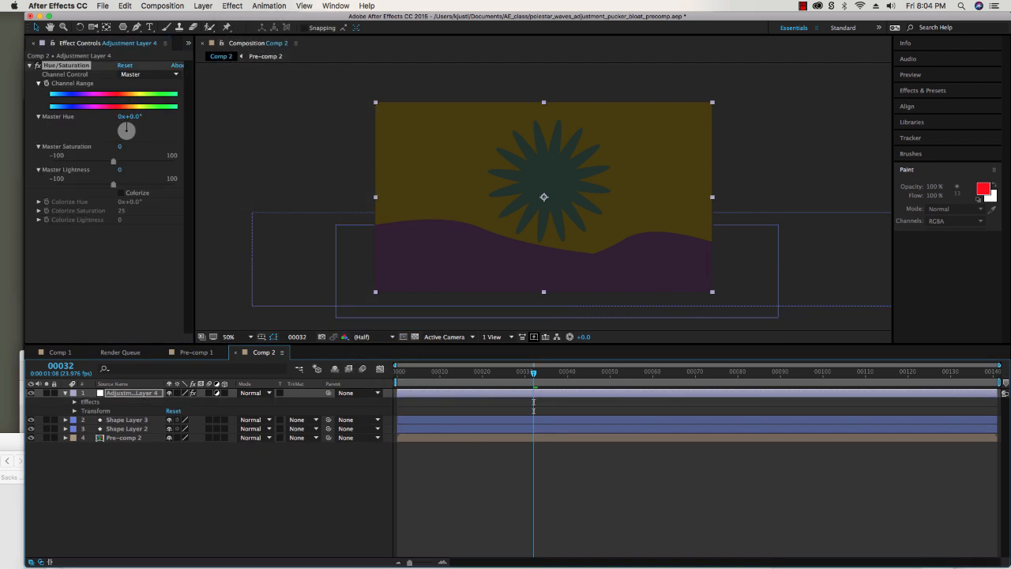
pyautogui.click(74, 401)
pyautogui.click(83, 411)
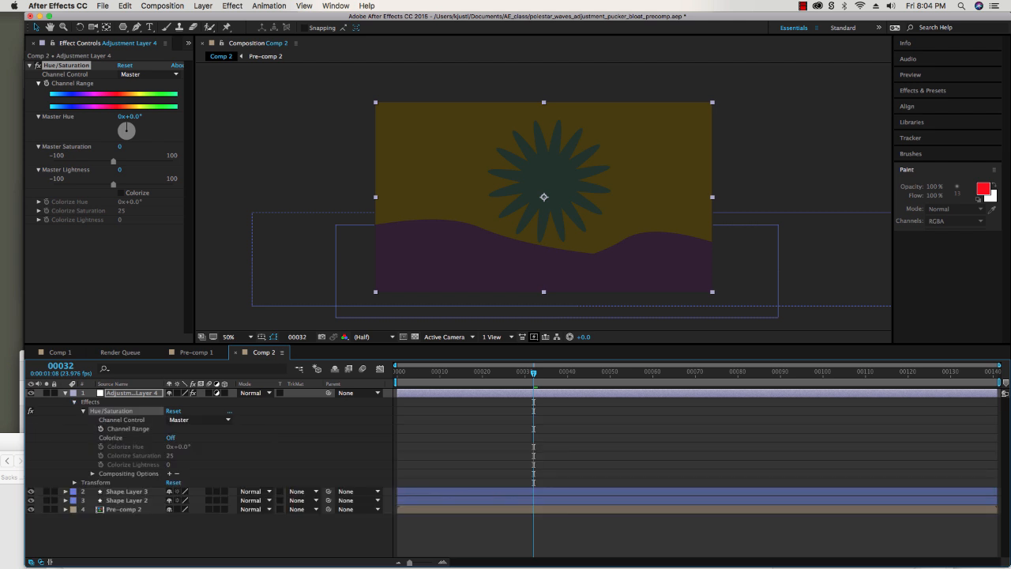
pyautogui.press('Home')
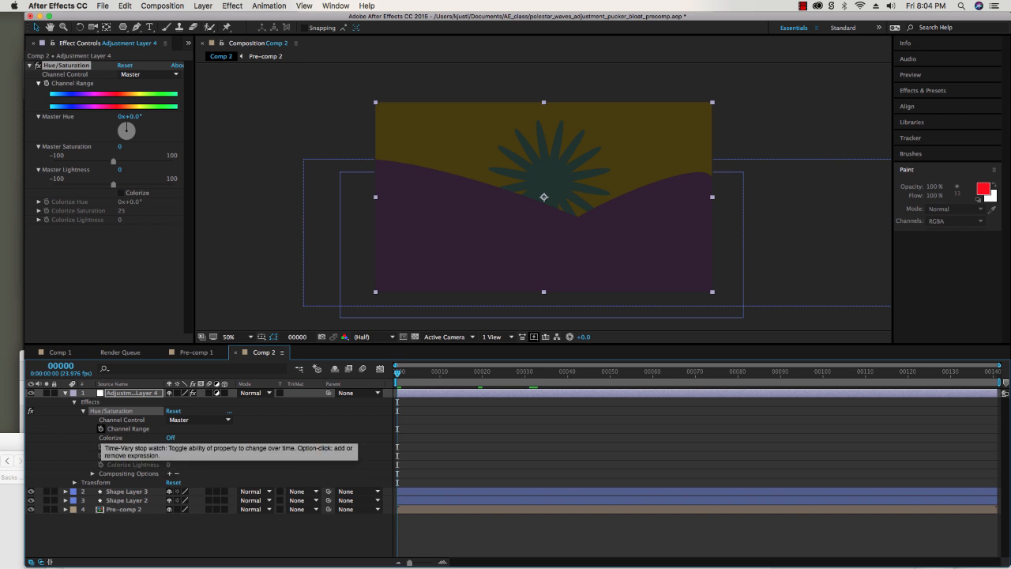
pyautogui.click(101, 428)
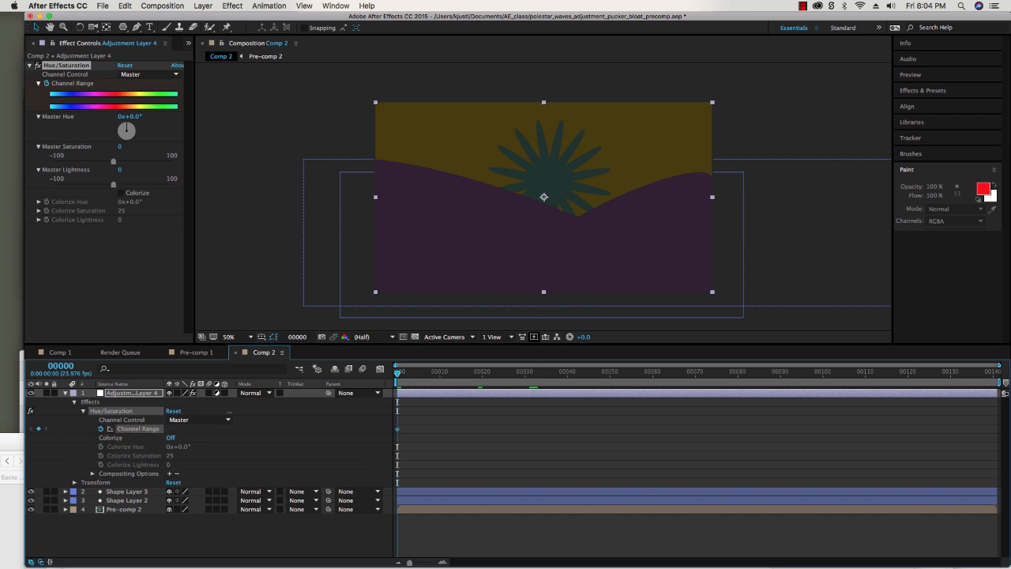
pyautogui.moveTo(127, 125); pyautogui.dragTo(135, 134)
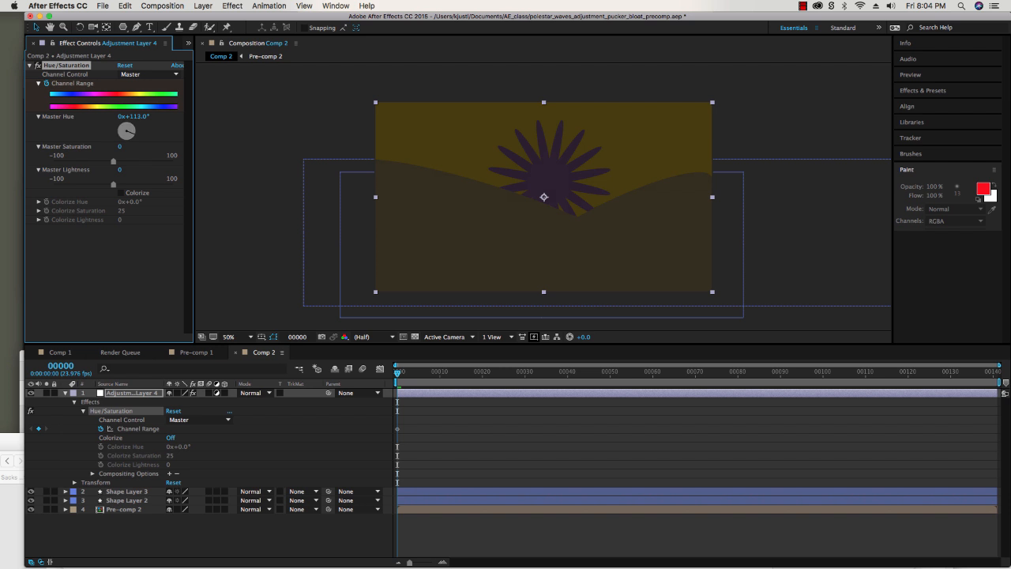
# Keyframe the Master Hue at 247° on frame 20 and 56° on frame 40.
pyautogui.press('space')
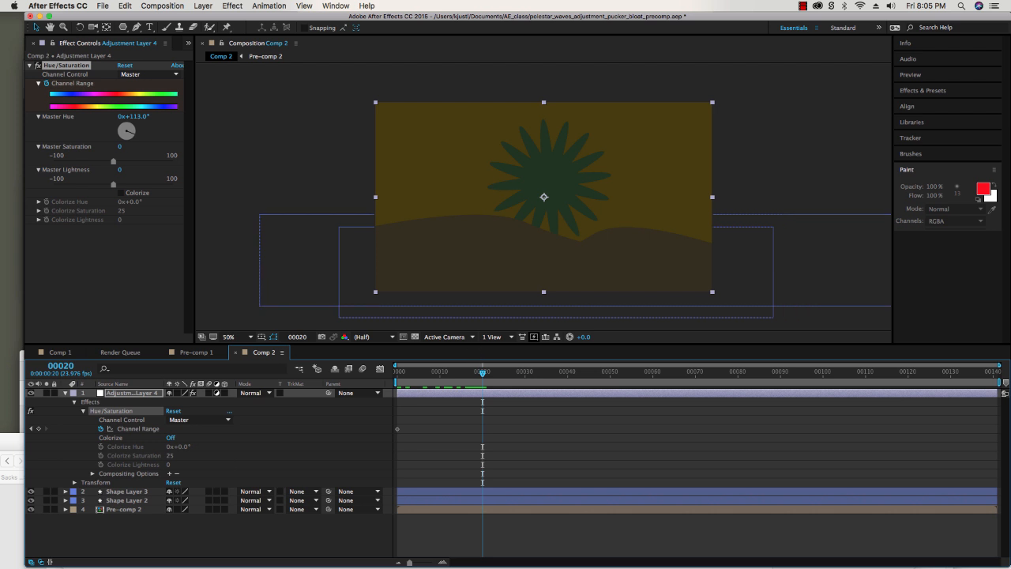
pyautogui.moveTo(132, 134); pyautogui.dragTo(119, 134)
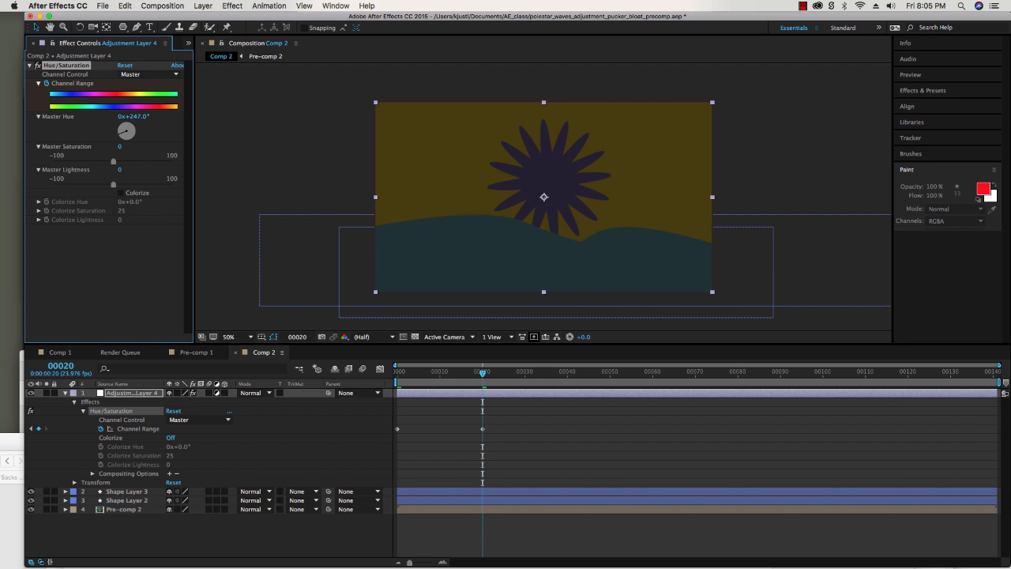
pyautogui.moveTo(483, 373); pyautogui.dragTo(567, 372)
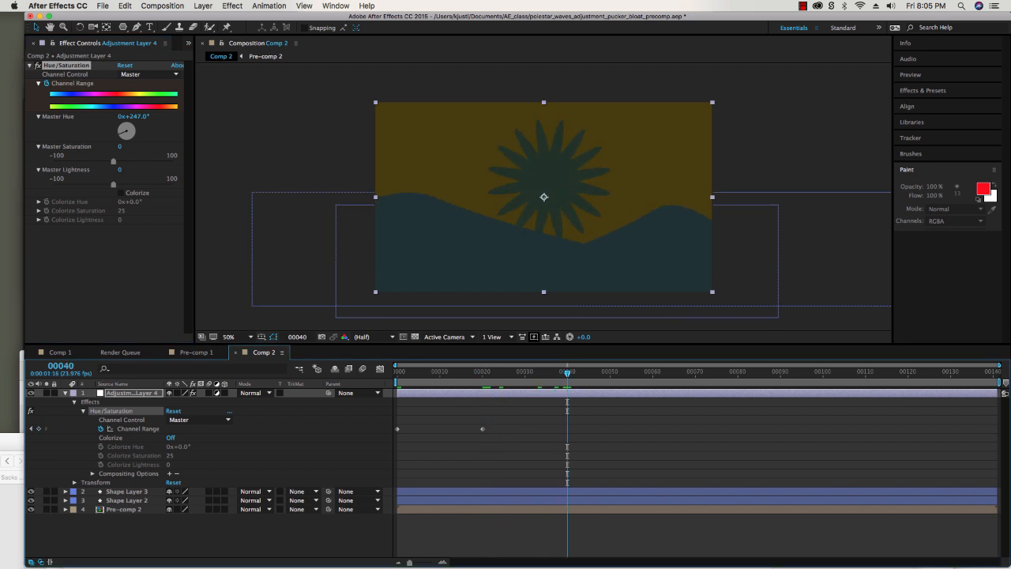
pyautogui.moveTo(120, 133); pyautogui.dragTo(133, 126)
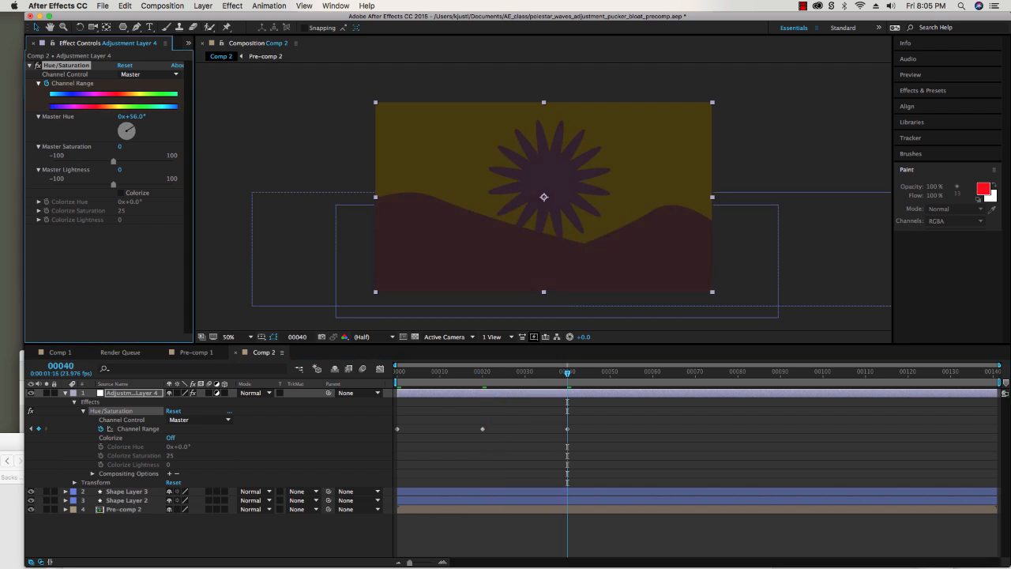
# Keyframe the Master Hue at -76° on frame 60 and -266° on frame 80.
pyautogui.moveTo(567, 373); pyautogui.dragTo(653, 372)
pyautogui.moveTo(132, 126); pyautogui.dragTo(118, 129)
pyautogui.press('space')
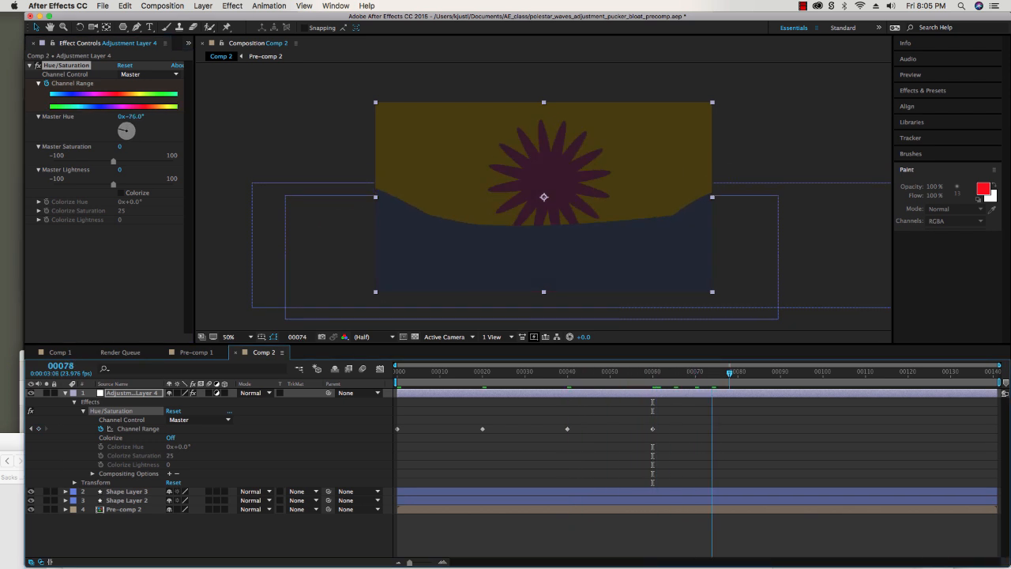
pyautogui.moveTo(119, 129); pyautogui.dragTo(135, 131)
# Keyframe Master Hue -68° with saturation 83 on frame 100, and saturation -77 with lightness 34 on frame 120.
pyautogui.press('space')
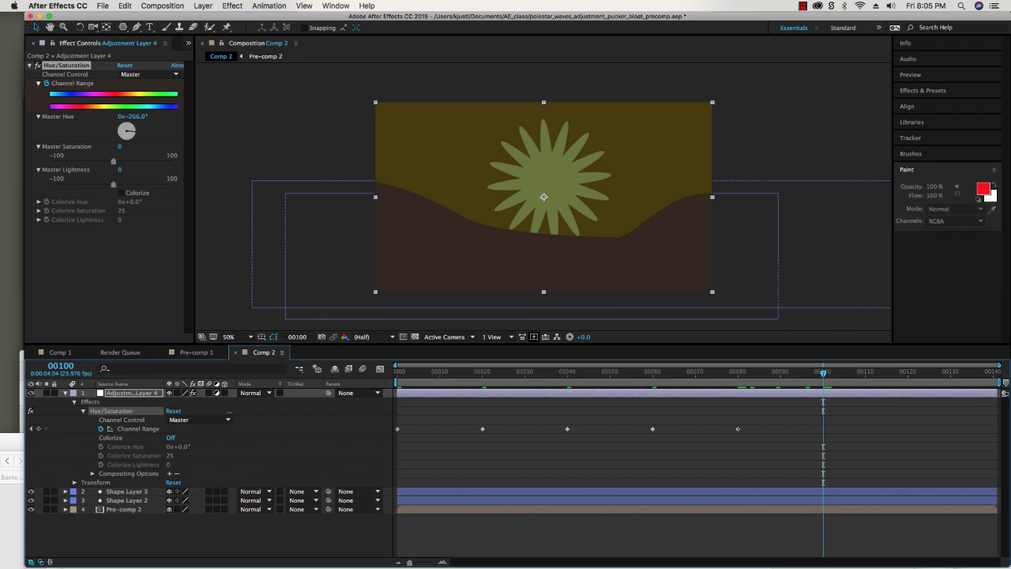
pyautogui.moveTo(134, 131); pyautogui.dragTo(163, 161)
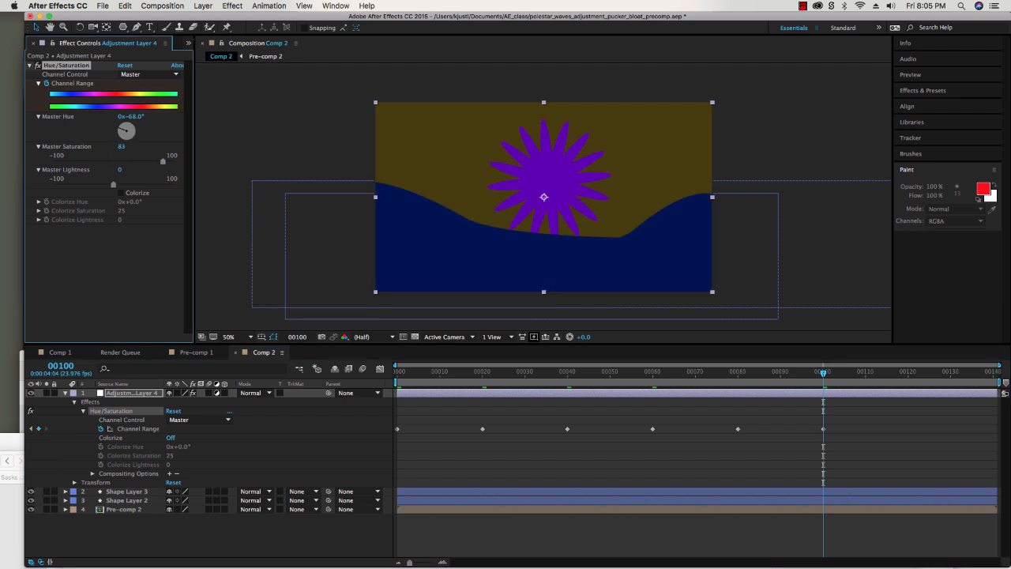
pyautogui.moveTo(823, 373); pyautogui.dragTo(908, 373)
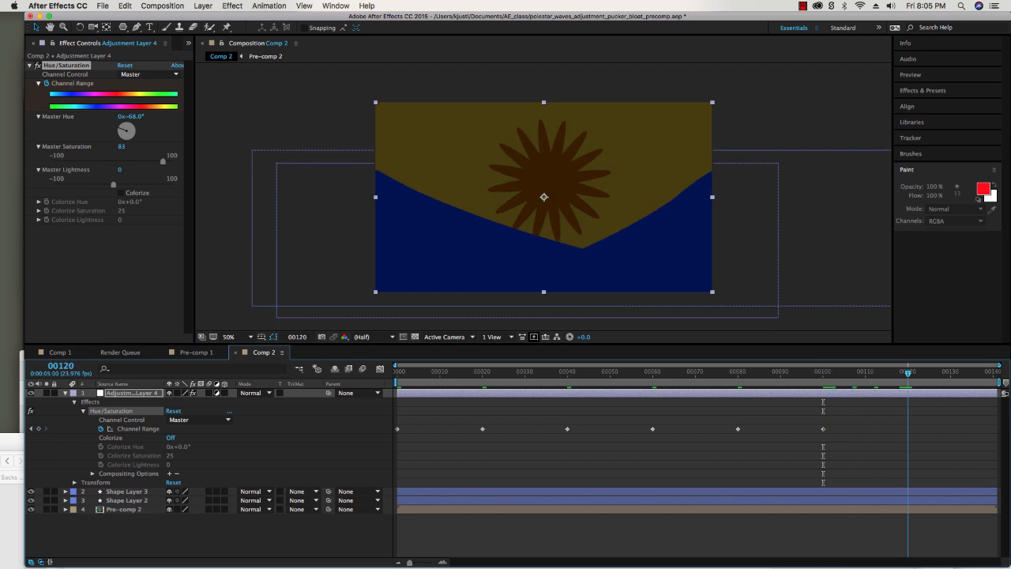
pyautogui.moveTo(163, 161); pyautogui.dragTo(67, 161)
pyautogui.moveTo(113, 184); pyautogui.dragTo(134, 184)
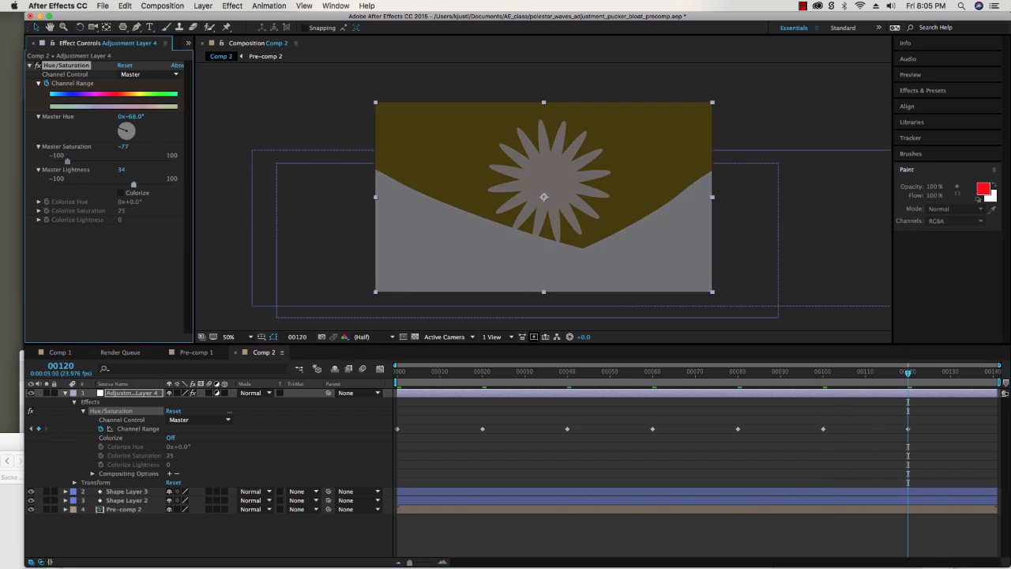
# Keyframe Master Saturation 100 and Master Lightness -45 on frame 140, and collapse the adjustment layer's properties.
pyautogui.click(993, 372)
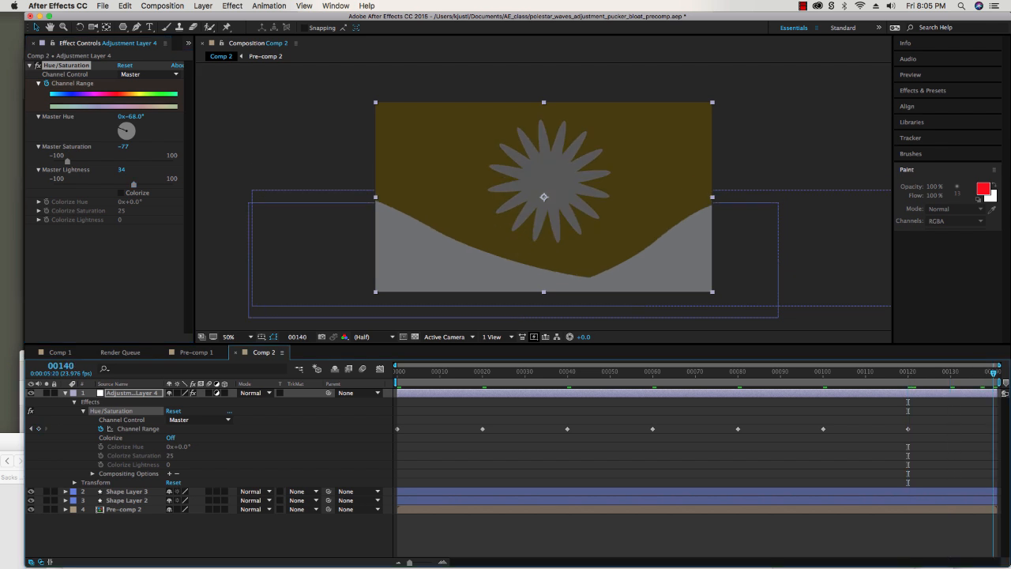
pyautogui.moveTo(134, 184); pyautogui.dragTo(173, 161)
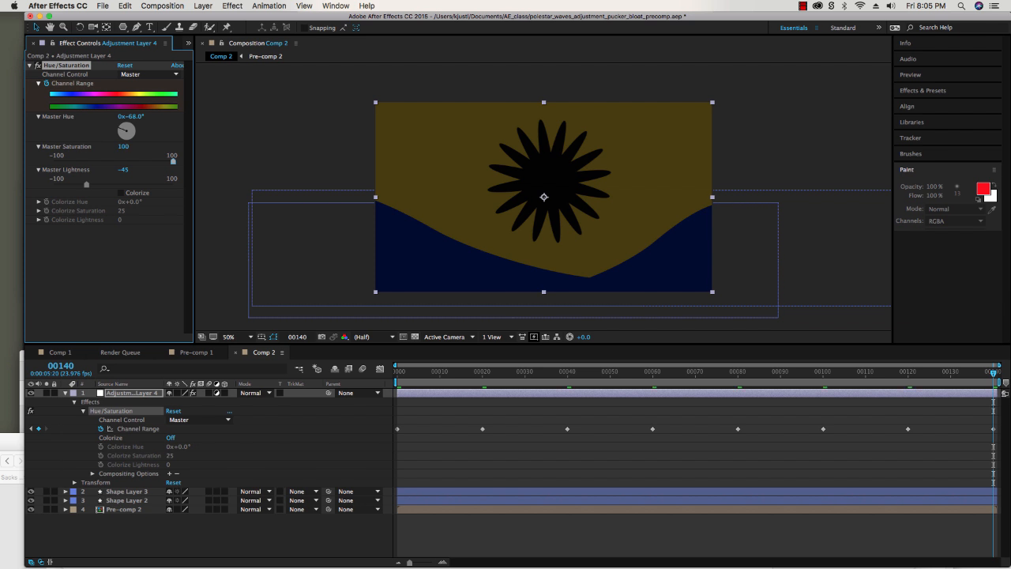
pyautogui.click(75, 403)
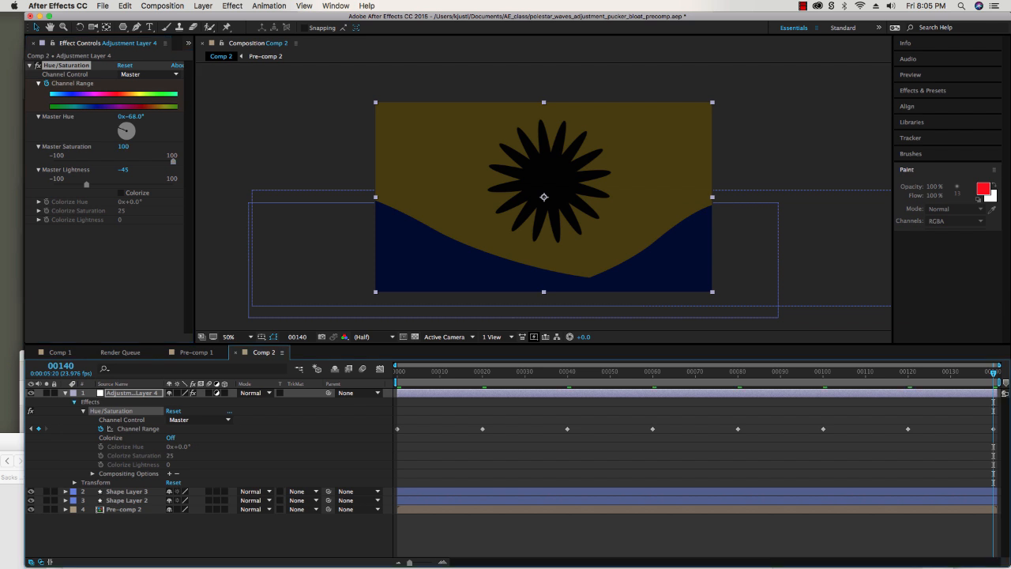
pyautogui.click(65, 393)
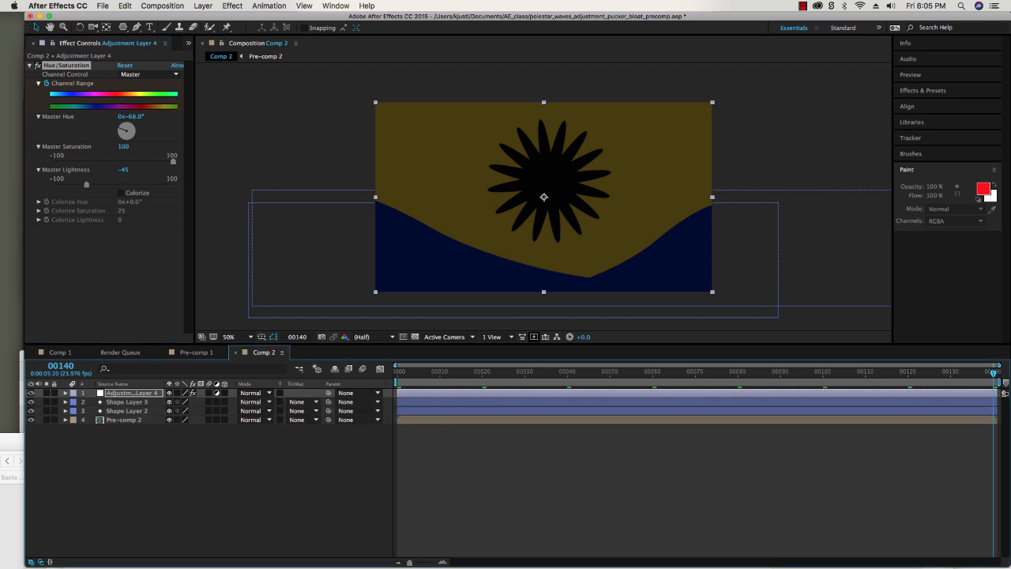
# Pre-compose Adjustment Layer 4 together with Shape Layer 3 as Pre-comp 3, moving all attributes into the new composition.
pyautogui.click(132, 393)
pyautogui.click(65, 401)
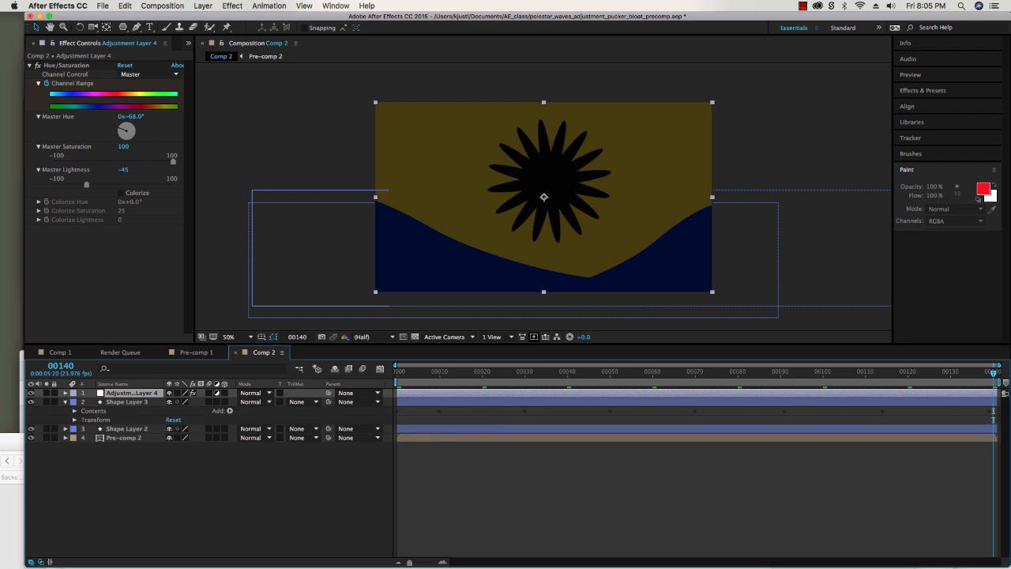
pyautogui.click(65, 401)
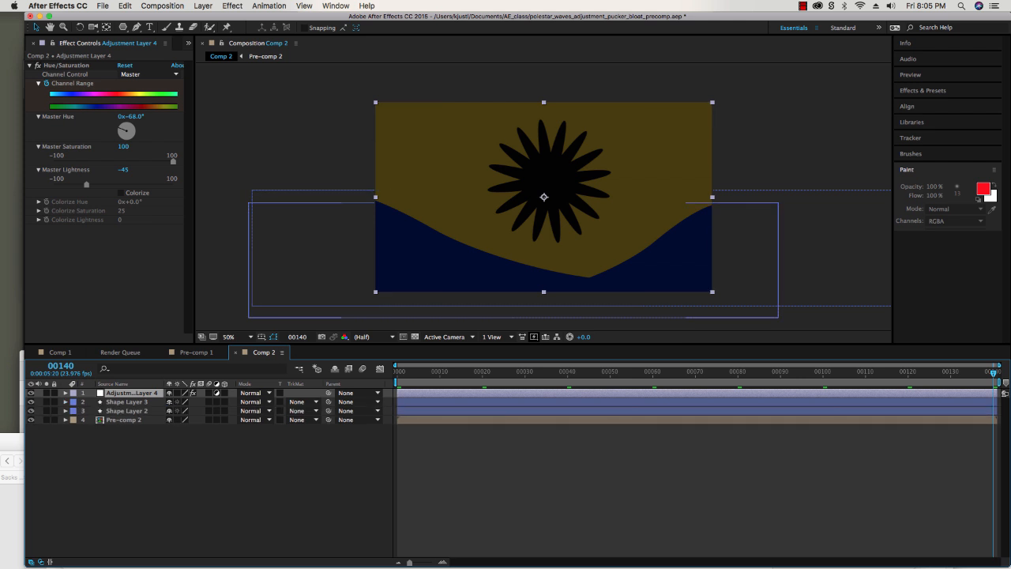
pyautogui.click(127, 402)
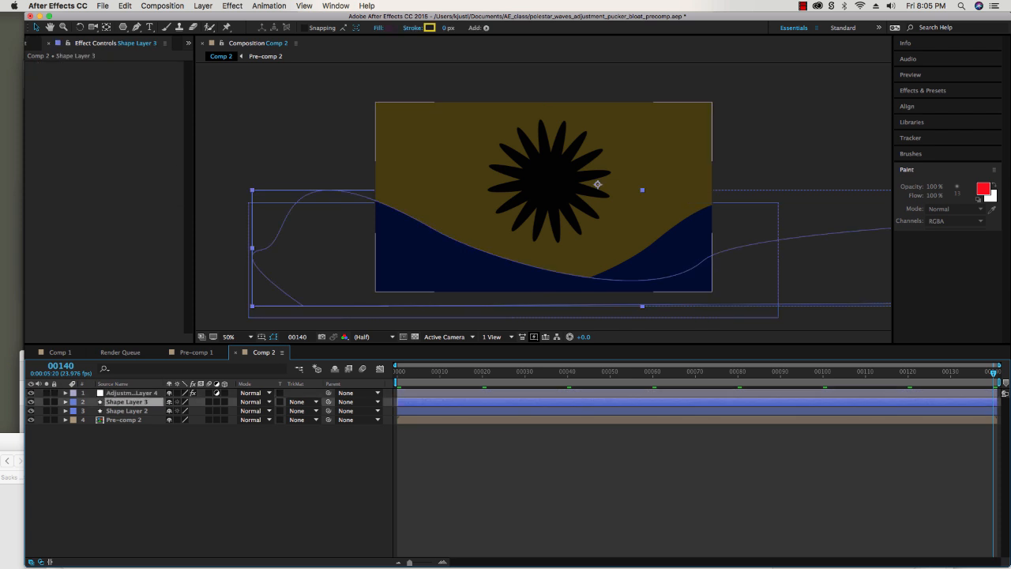
pyautogui.click(131, 392)
pyautogui.rightClick(139, 393)
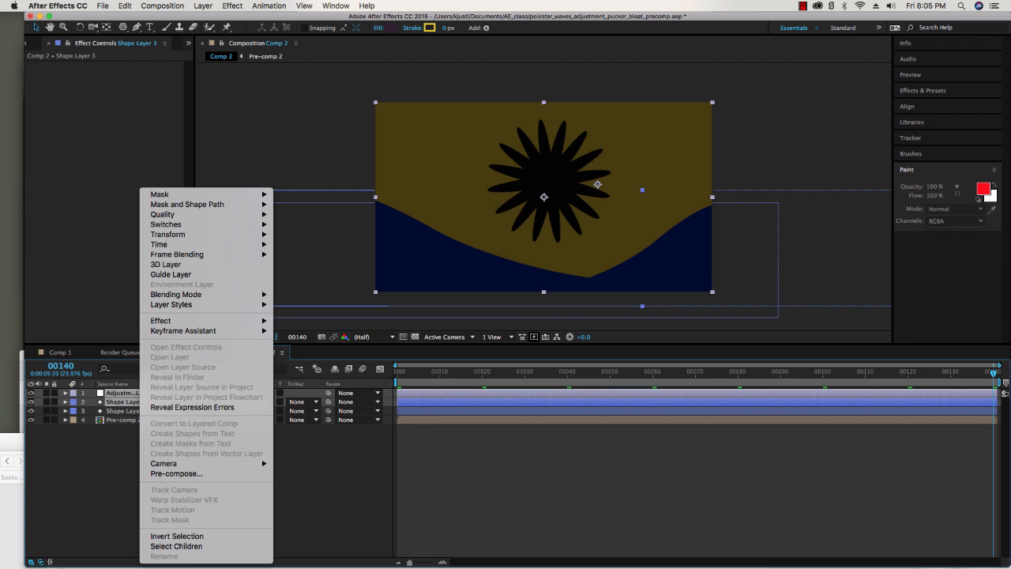
pyautogui.click(176, 474)
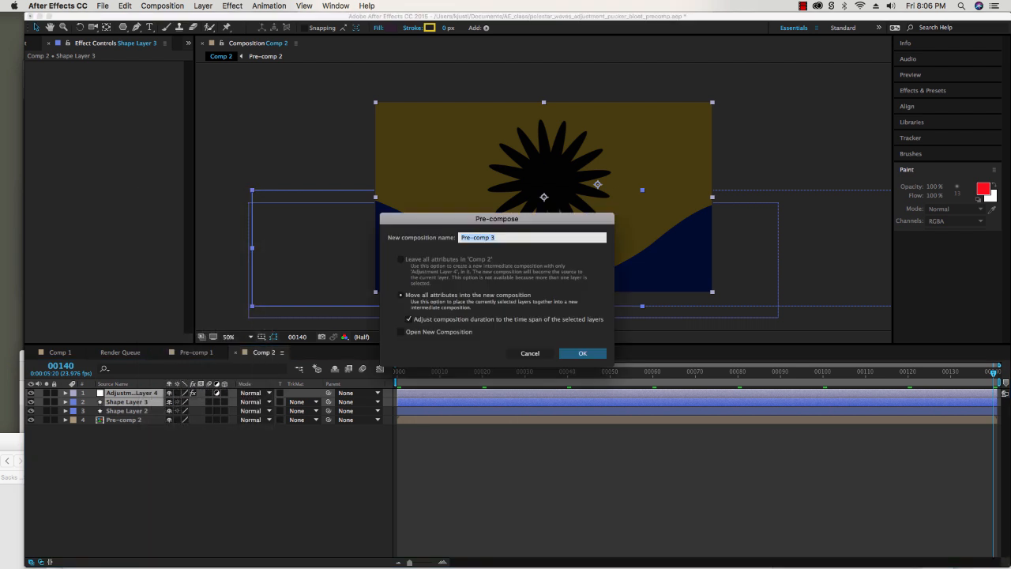
pyautogui.press('Return')
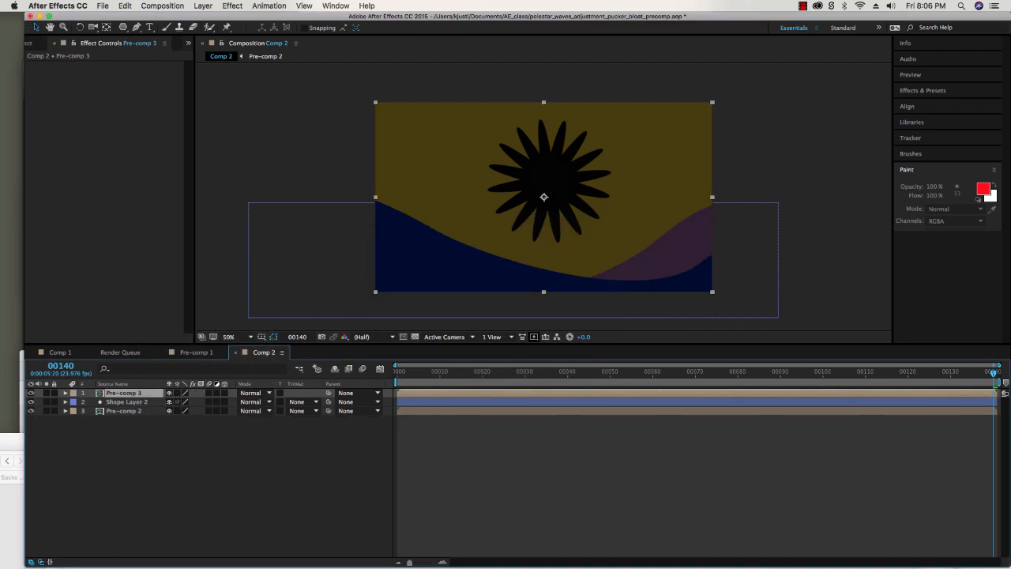
# Move Shape Layer 2 above Pre-comp 3 in Comp 2's layer stack, previewing the animation before and after the reorder.
pyautogui.click(131, 504)
pyautogui.press('space')
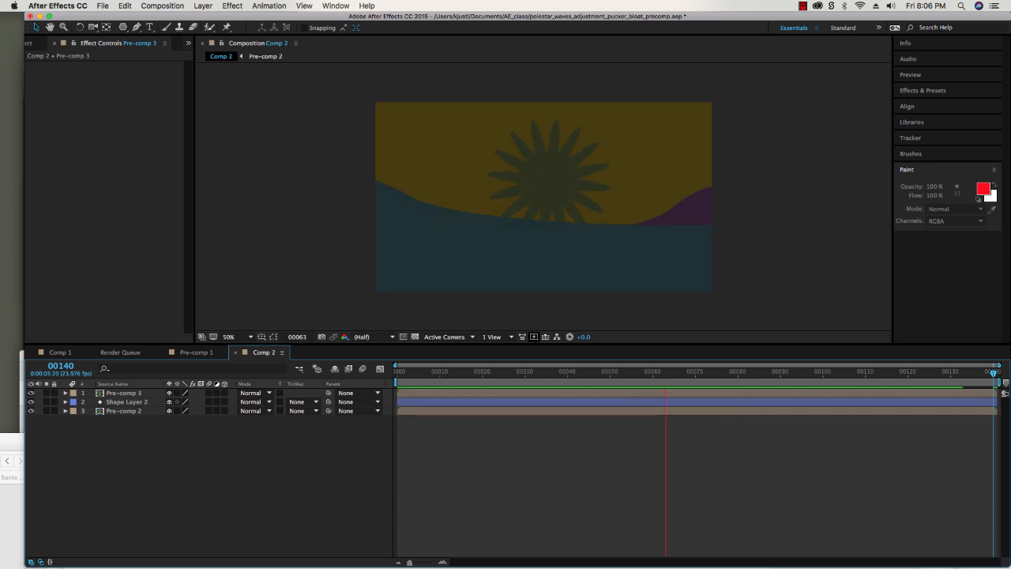
pyautogui.press('space')
pyautogui.moveTo(126, 401); pyautogui.dragTo(126, 391)
pyautogui.press('space')
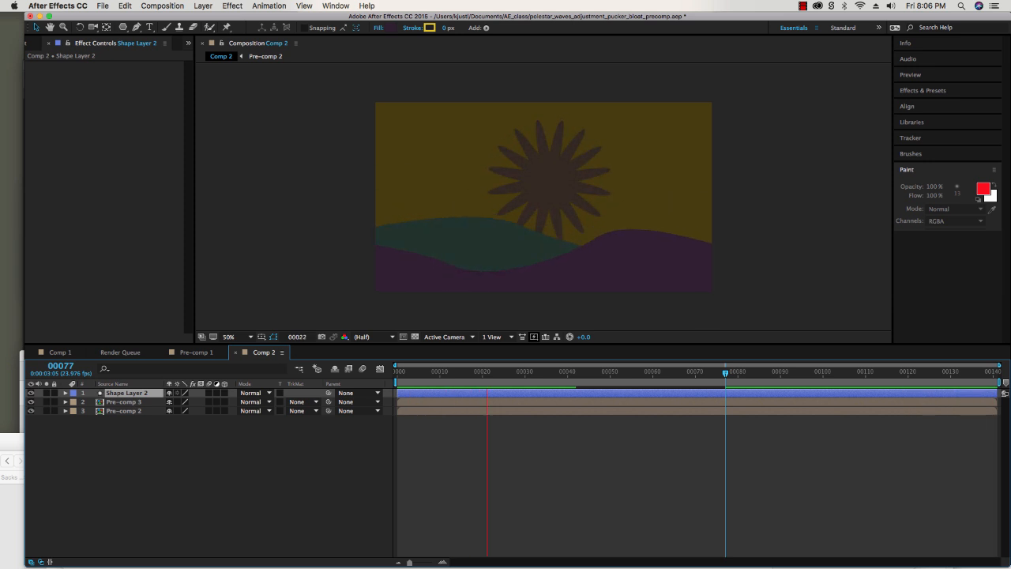
pyautogui.press('space')
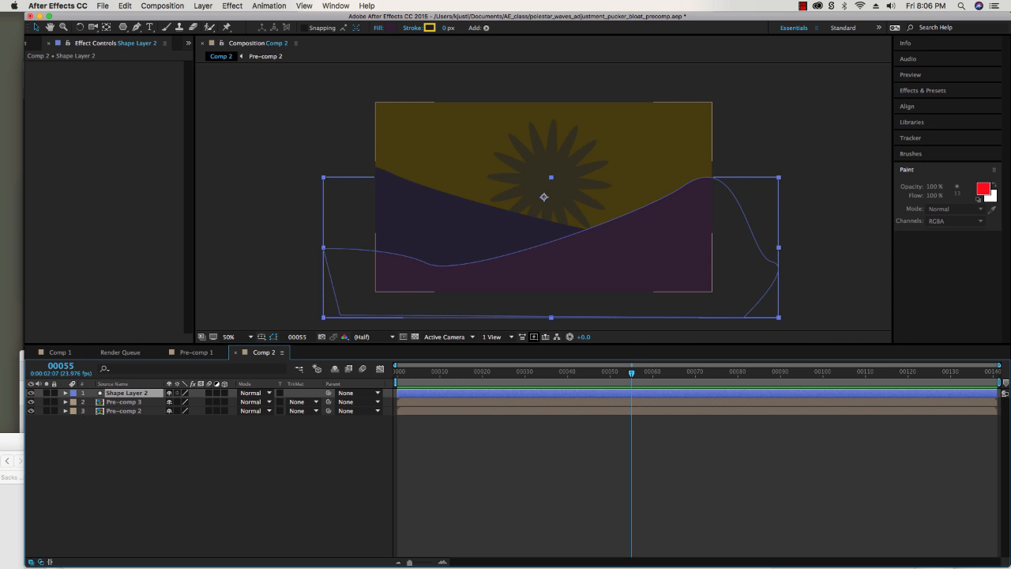
# Open Comp 1 and Comp 2 in turn from the project and play back each animation.
pyautogui.click(65, 402)
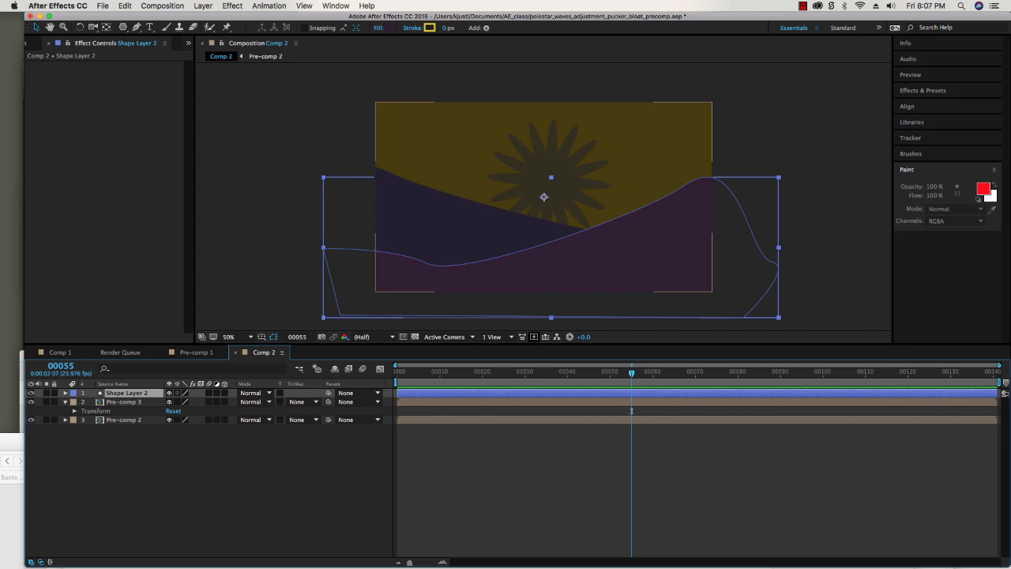
pyautogui.click(66, 401)
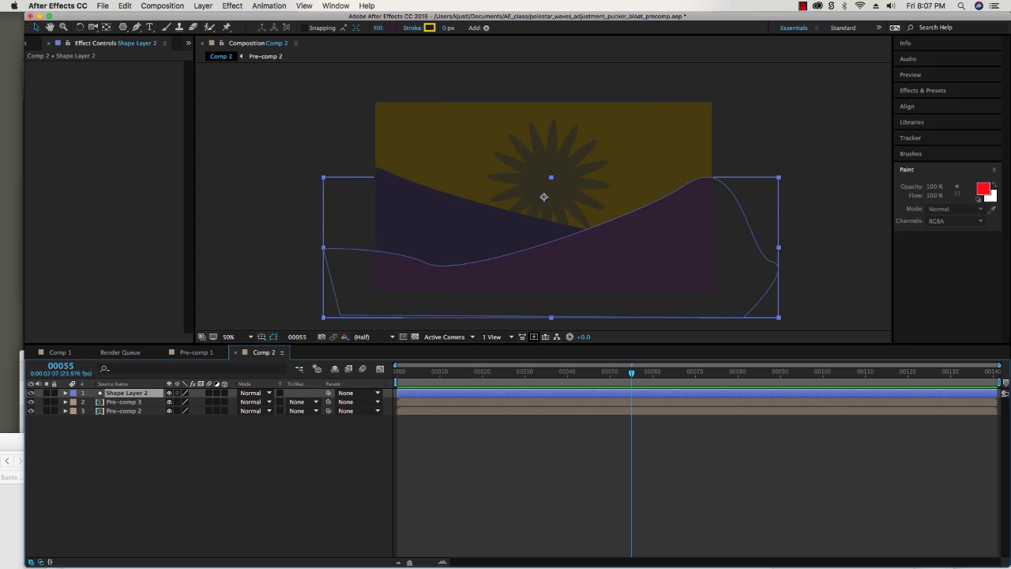
pyautogui.press('super+0')
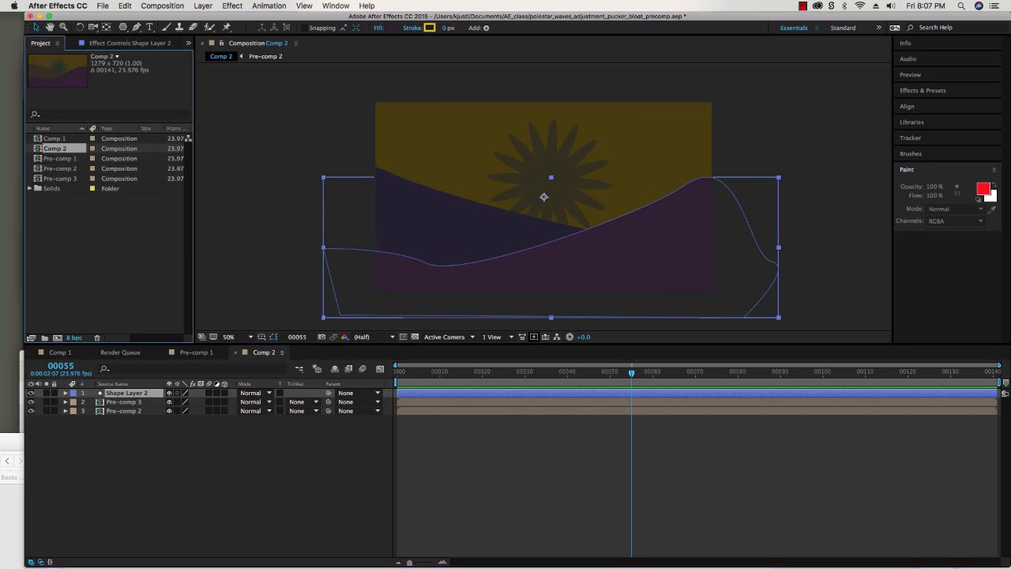
pyautogui.click(55, 138)
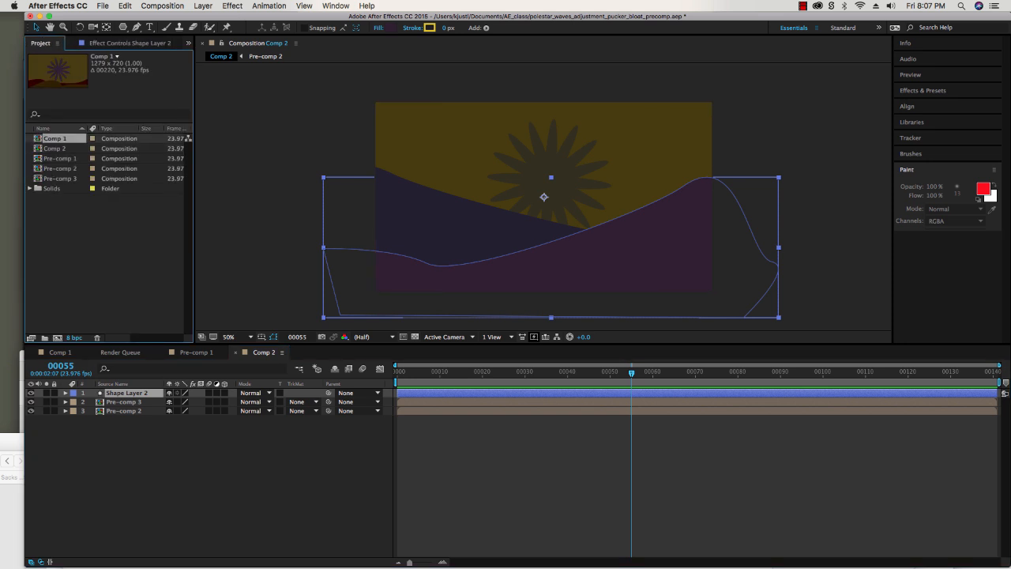
pyautogui.doubleClick(55, 138)
pyautogui.press('space')
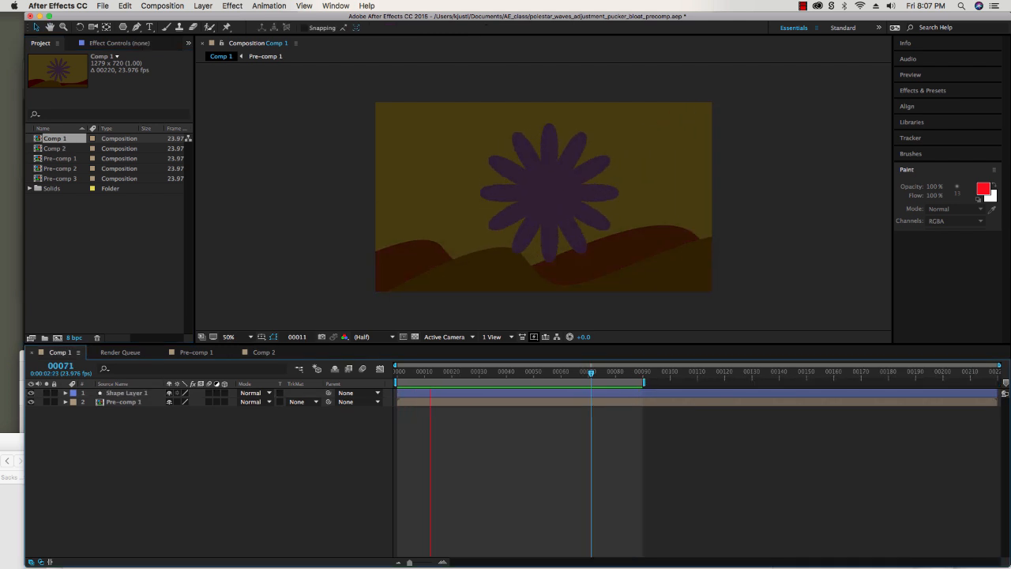
pyautogui.press('space')
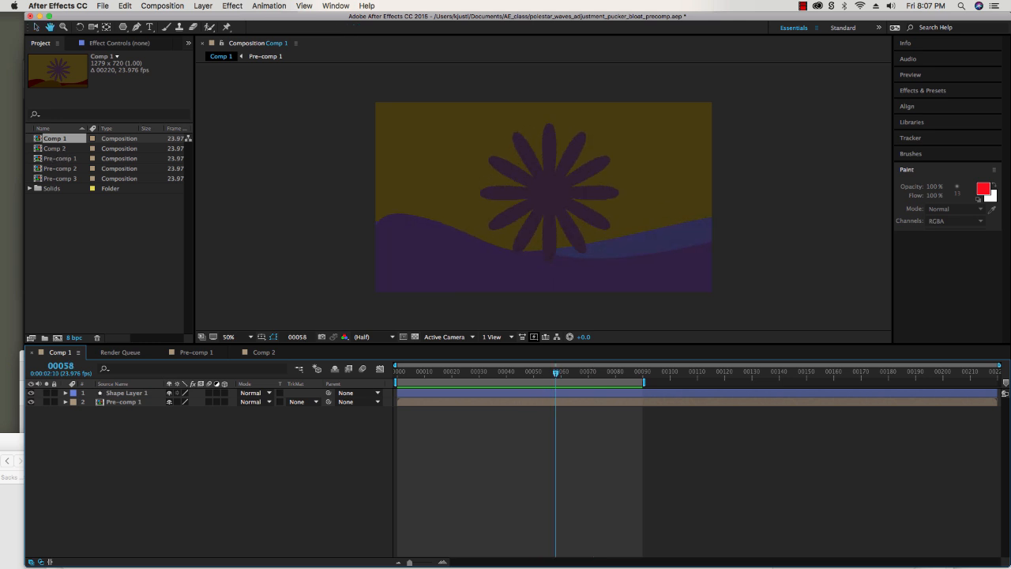
pyautogui.click(55, 148)
pyautogui.doubleClick(55, 149)
pyautogui.press('space')
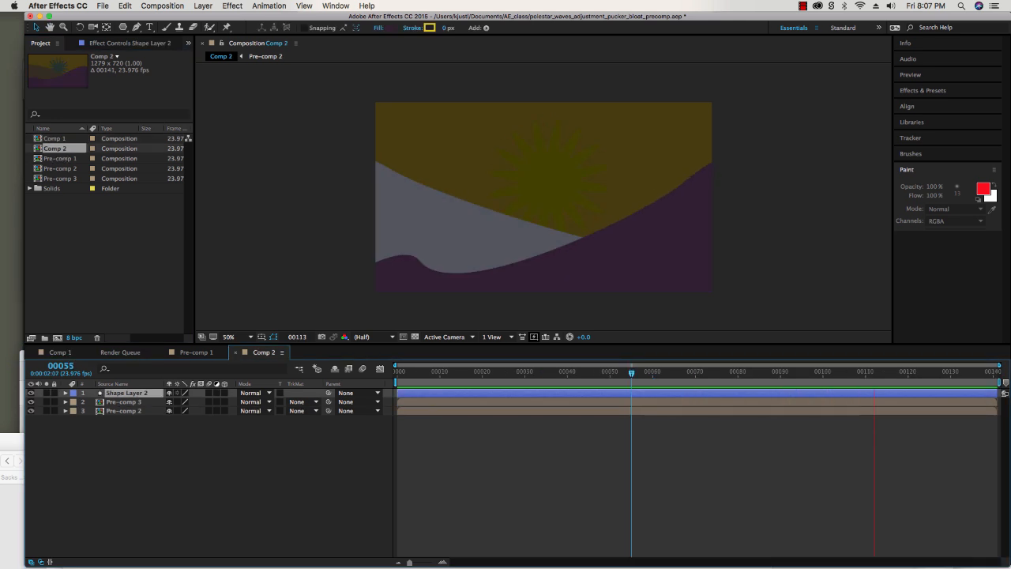
pyautogui.press('space')
# Open Pre-comp 1, Pre-comp 2 and Pre-comp 3 in turn from the project and preview each one.
pyautogui.click(61, 158)
pyautogui.doubleClick(61, 158)
pyautogui.press('space')
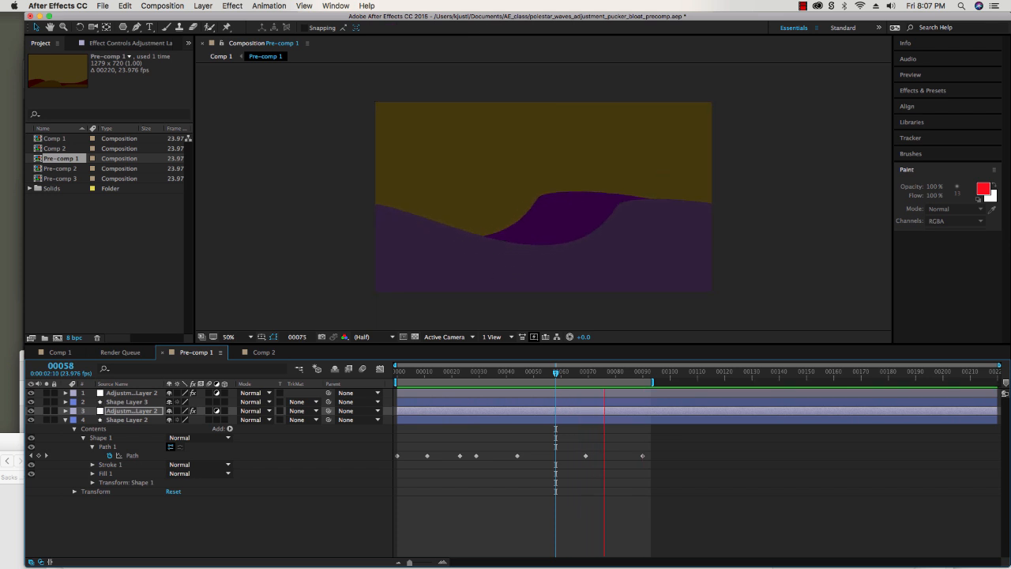
pyautogui.press('space')
pyautogui.doubleClick(61, 168)
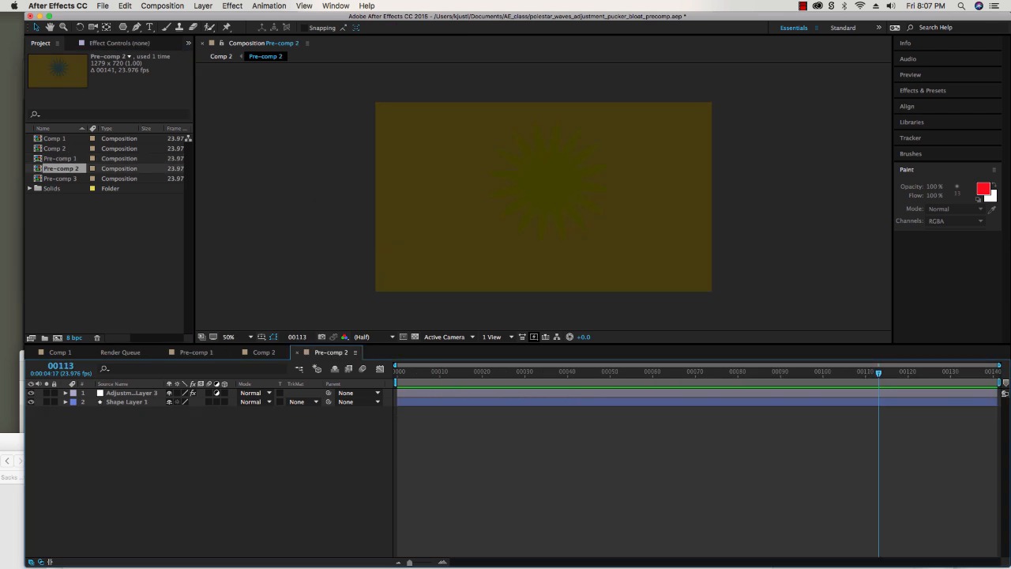
pyautogui.press('space')
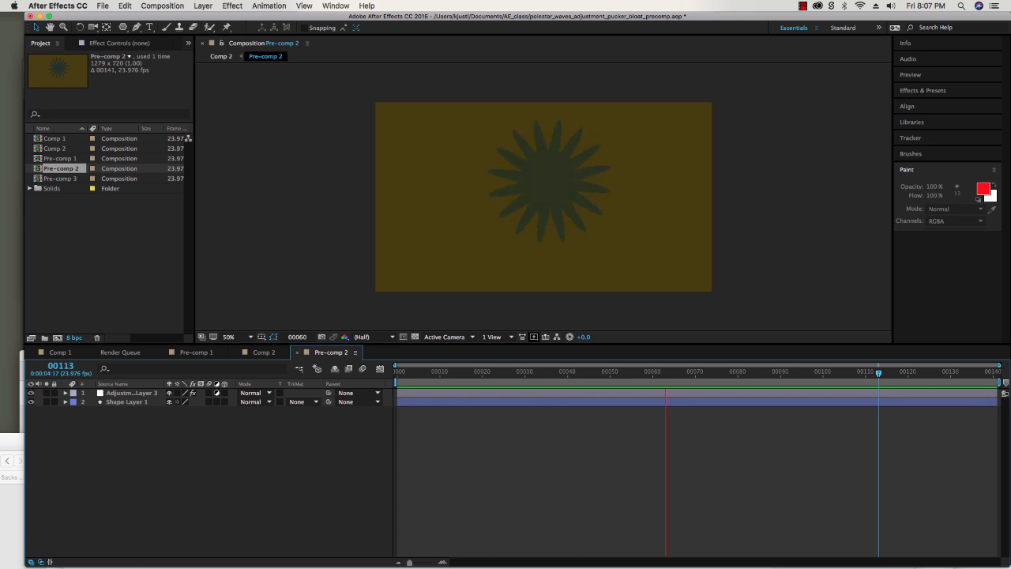
pyautogui.doubleClick(61, 179)
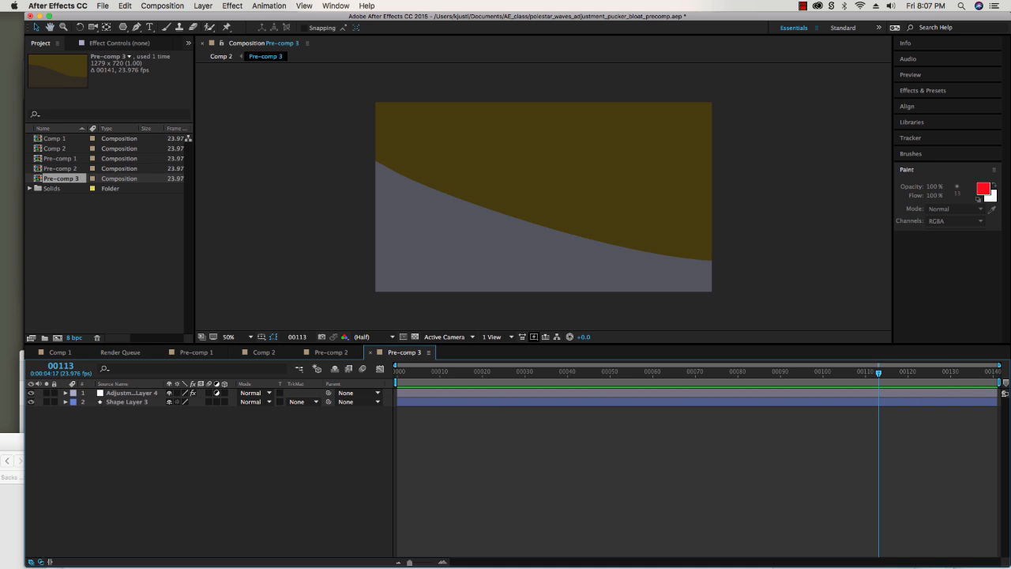
pyautogui.press('space')
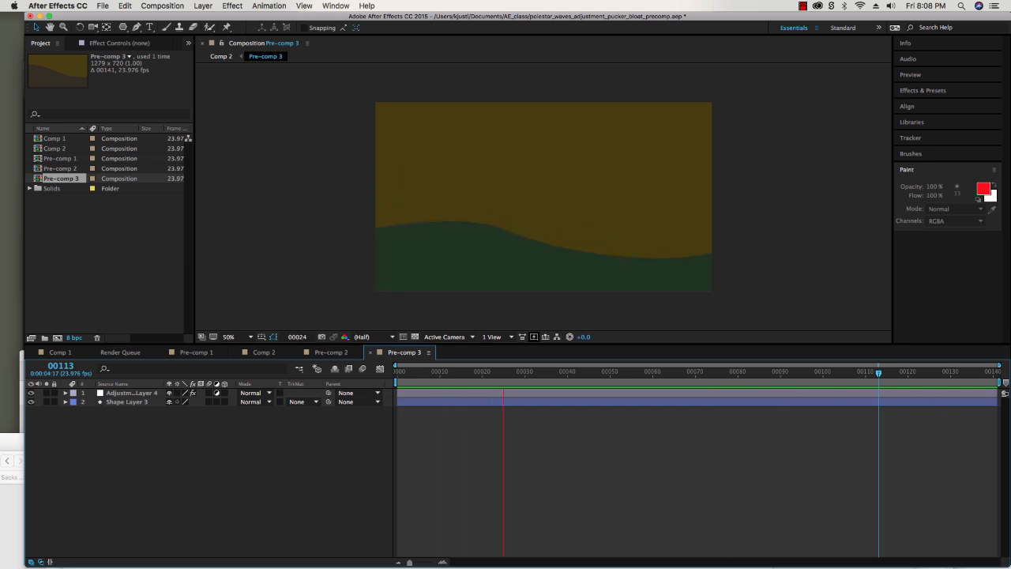
pyautogui.press('space')
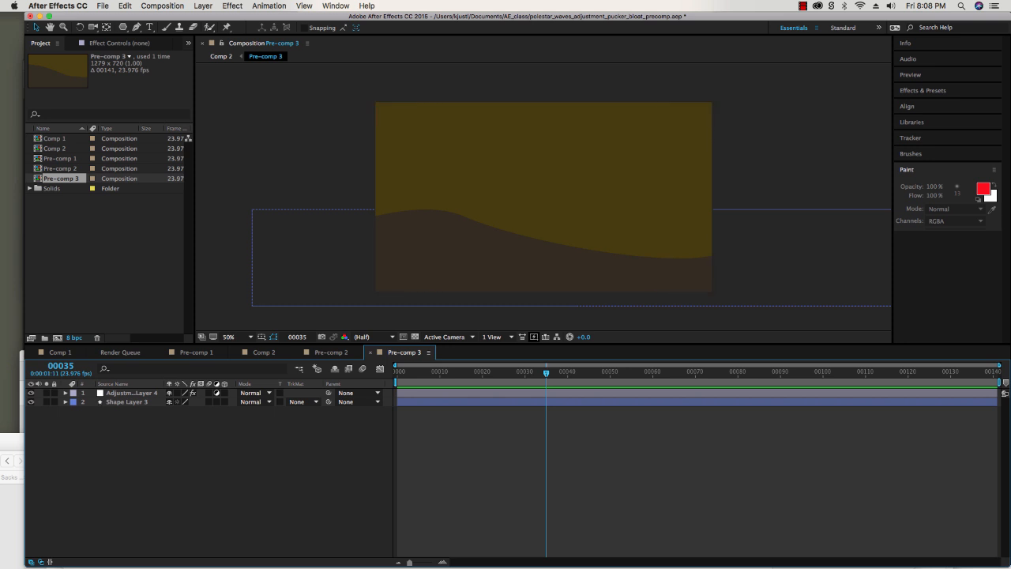
# In Pre-comp 3, change Adjustment Layer 4's Hue/Saturation keyframe on frame 120 to Master Saturation 71 and Master Lightness 15.
pyautogui.moveTo(546, 372); pyautogui.dragTo(917, 372)
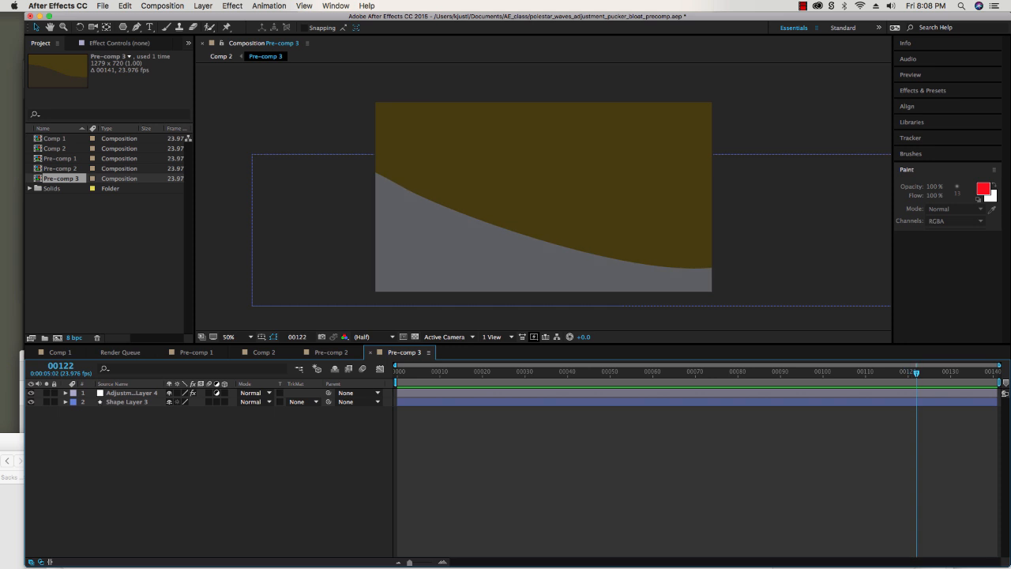
pyautogui.click(66, 393)
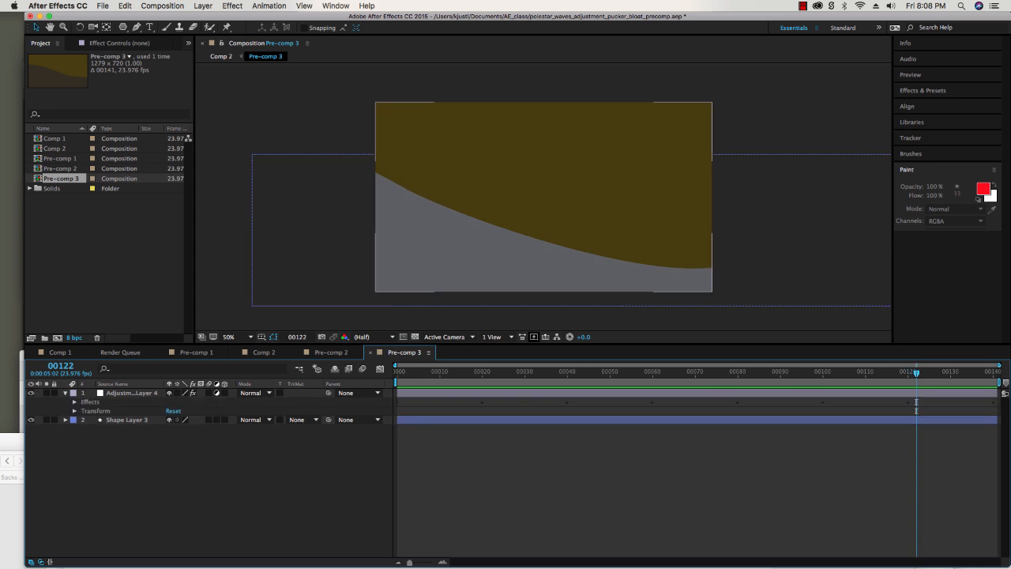
pyautogui.click(75, 402)
pyautogui.click(83, 411)
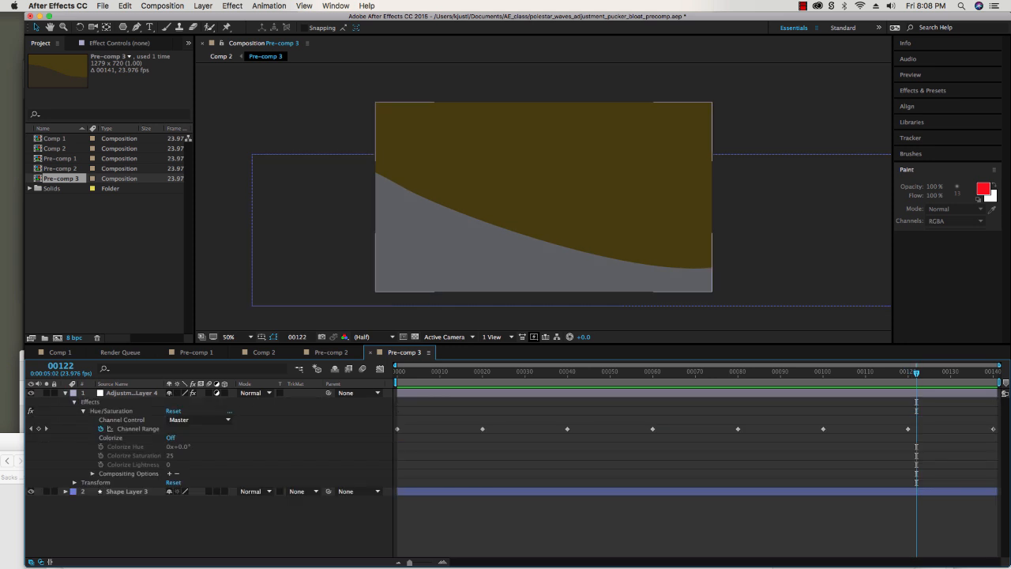
pyautogui.moveTo(917, 372); pyautogui.dragTo(908, 373)
pyautogui.click(908, 429)
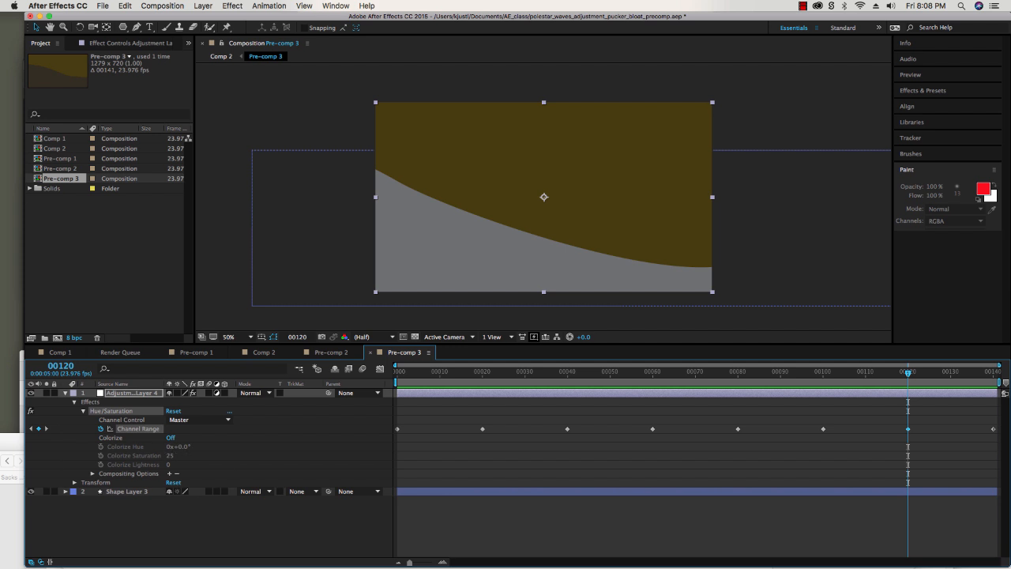
pyautogui.press('F3')
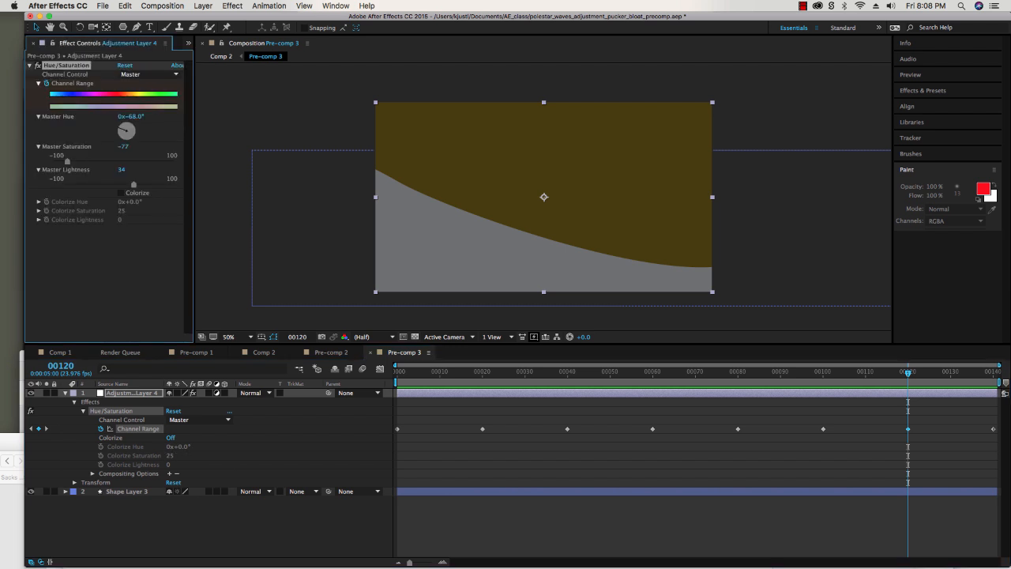
pyautogui.moveTo(908, 372)
pyautogui.mouseDown()
pyautogui.moveTo(824, 372)
pyautogui.moveTo(908, 372)
pyautogui.mouseUp()
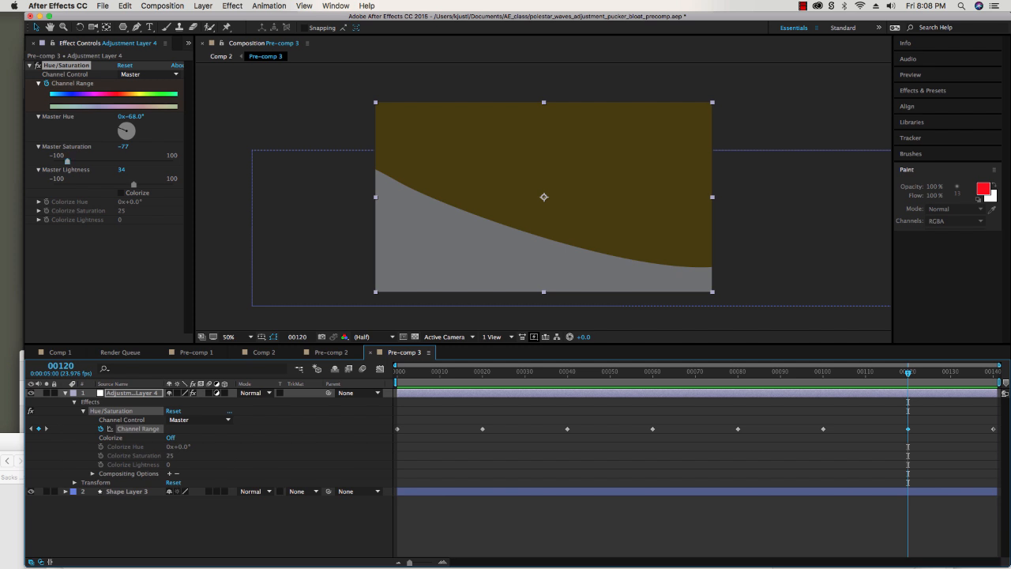
pyautogui.moveTo(68, 161); pyautogui.dragTo(121, 185)
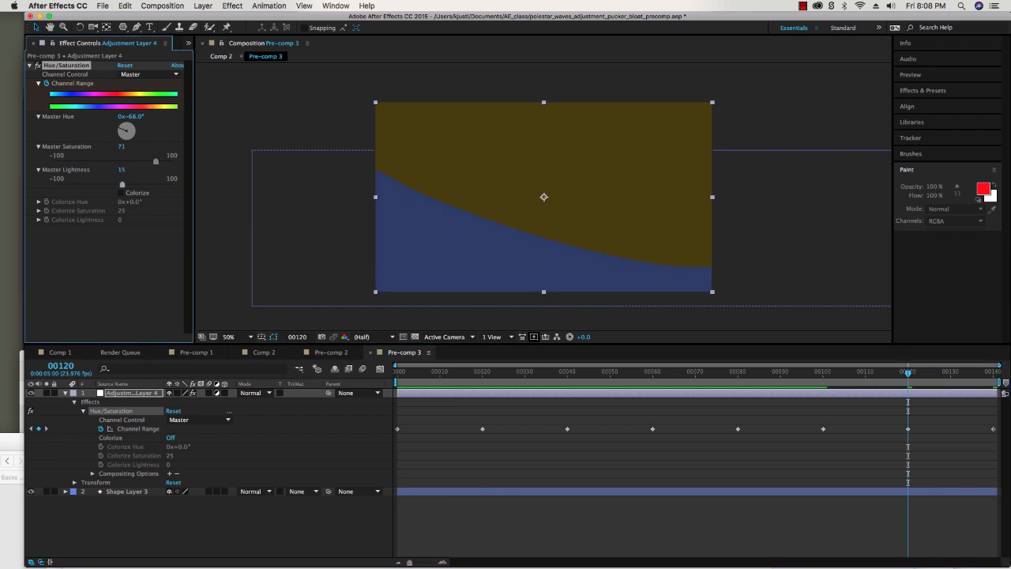
# Preview Pre-comp 3, collapse its adjustment layer's properties, and play back the full Comp 2 animation.
pyautogui.press('space')
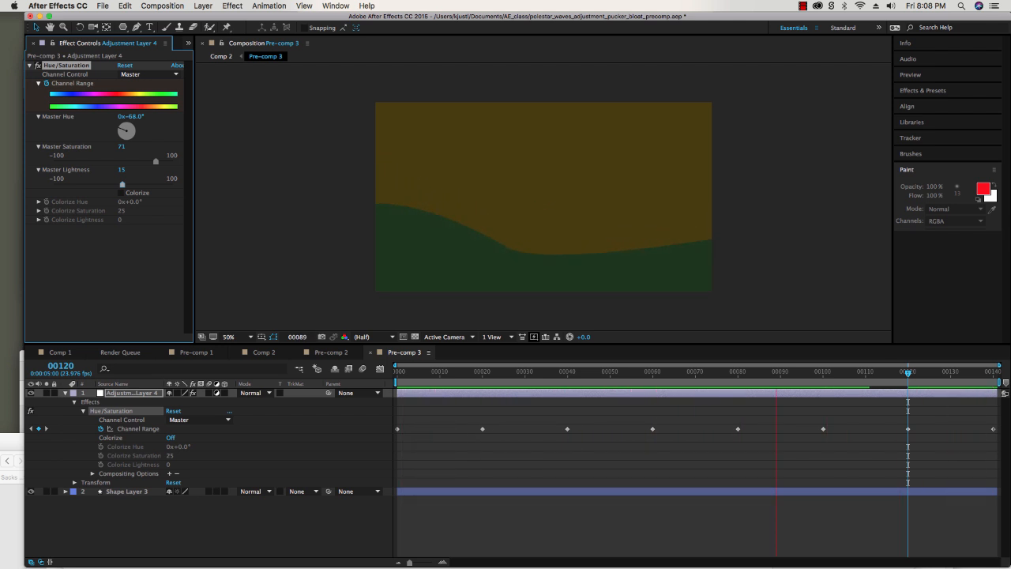
pyautogui.press('space')
pyautogui.press('u')
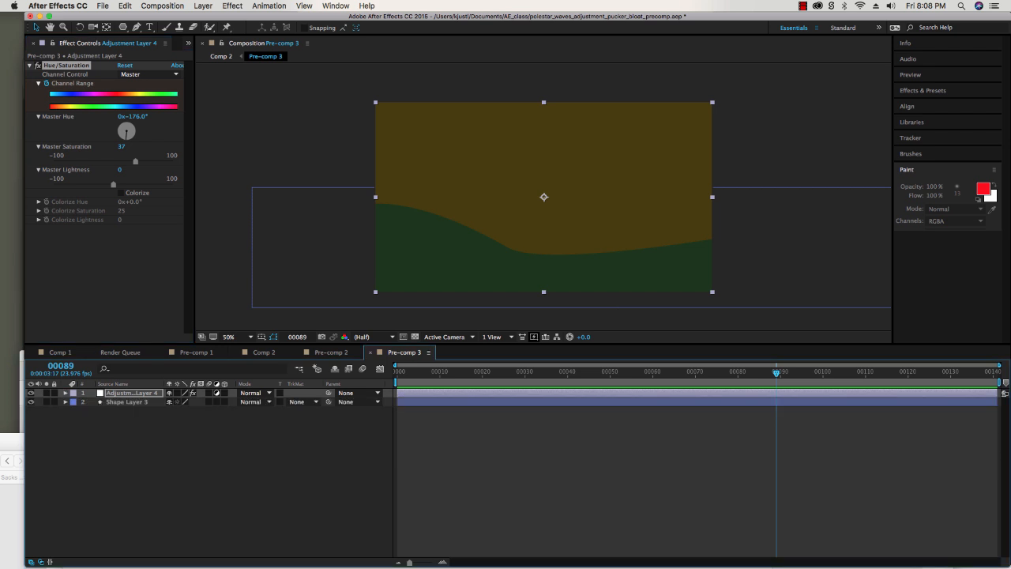
pyautogui.click(264, 352)
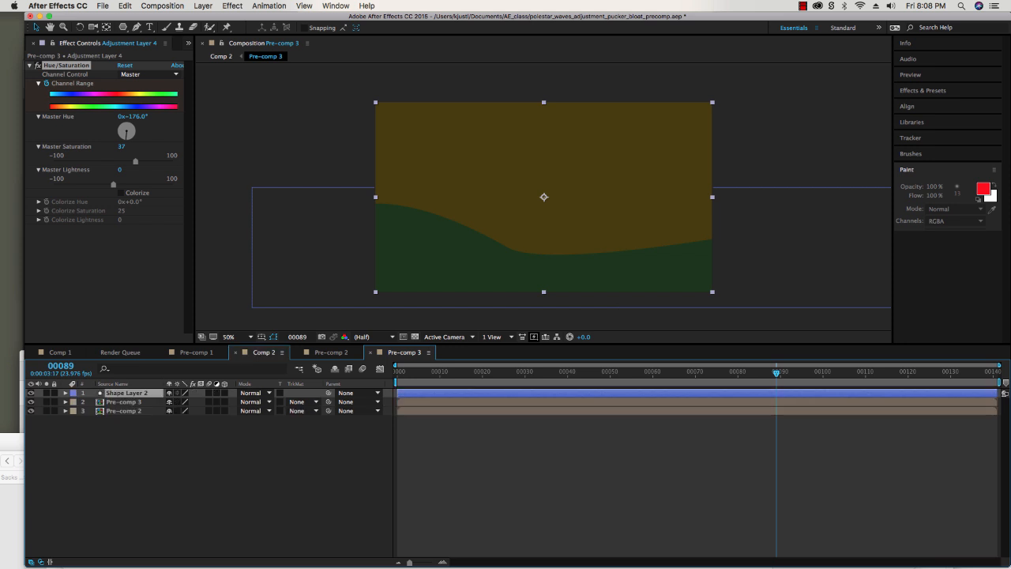
pyautogui.press('space')
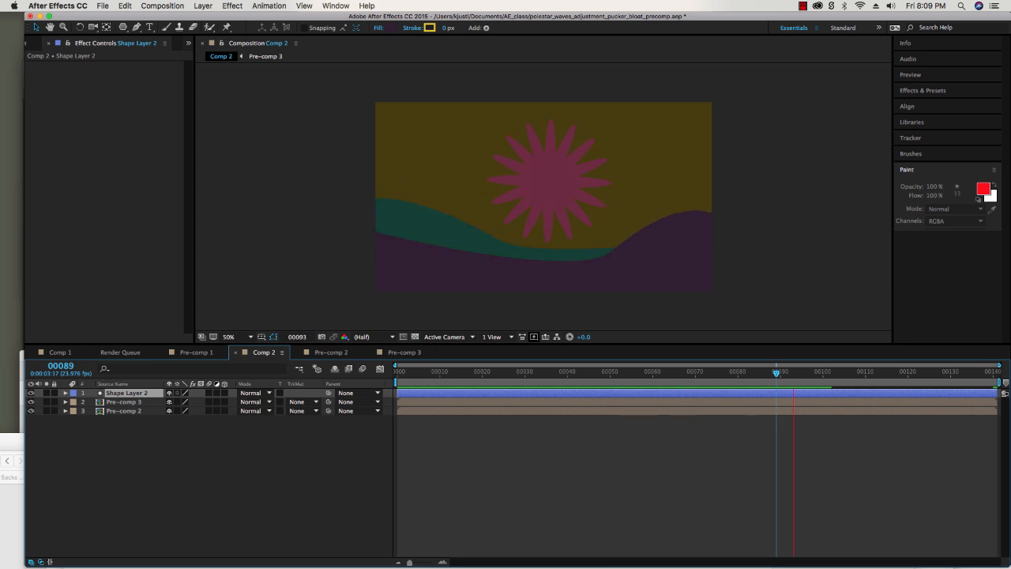
pyautogui.press('space')
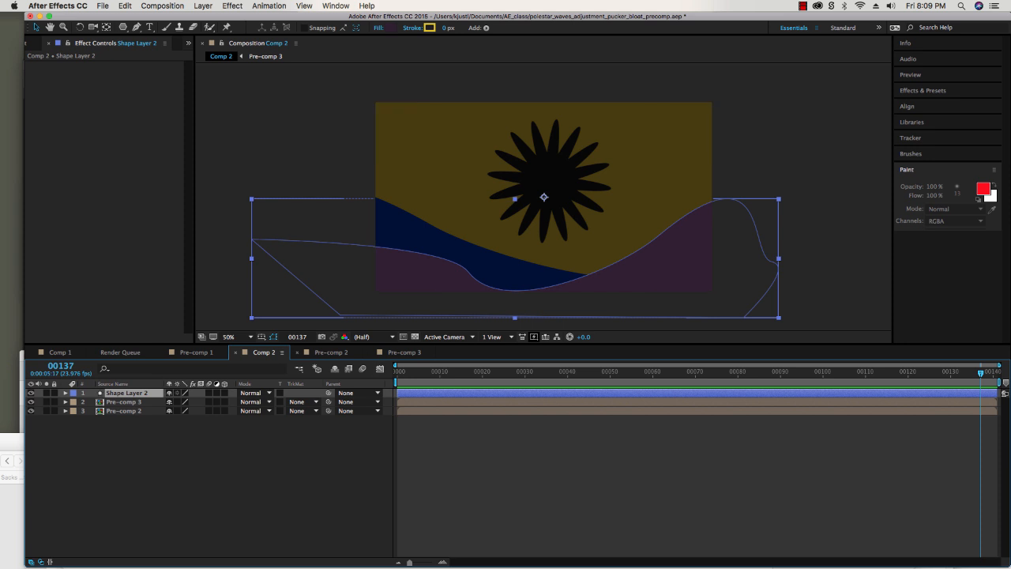
# Open the Pre-comp 2 timeline and reset the Essentials workspace to its saved layout.
pyautogui.click(332, 352)
pyautogui.press('`')
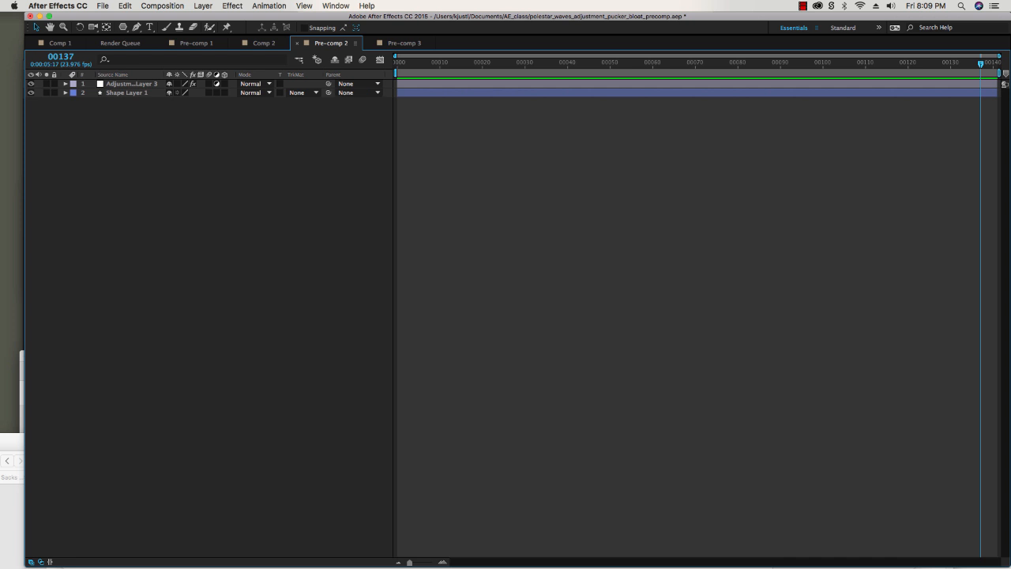
pyautogui.click(336, 5)
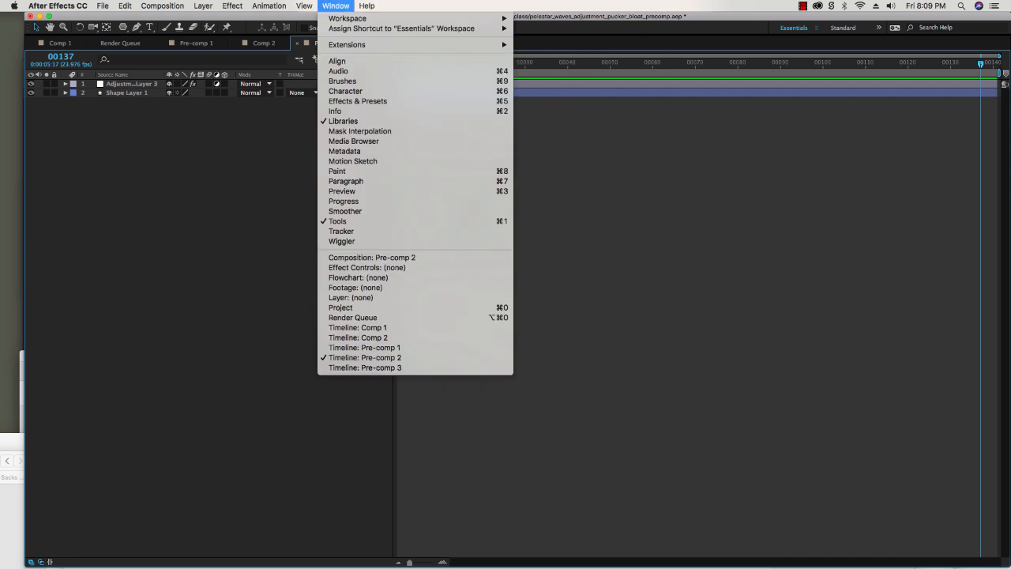
pyautogui.moveTo(348, 18)
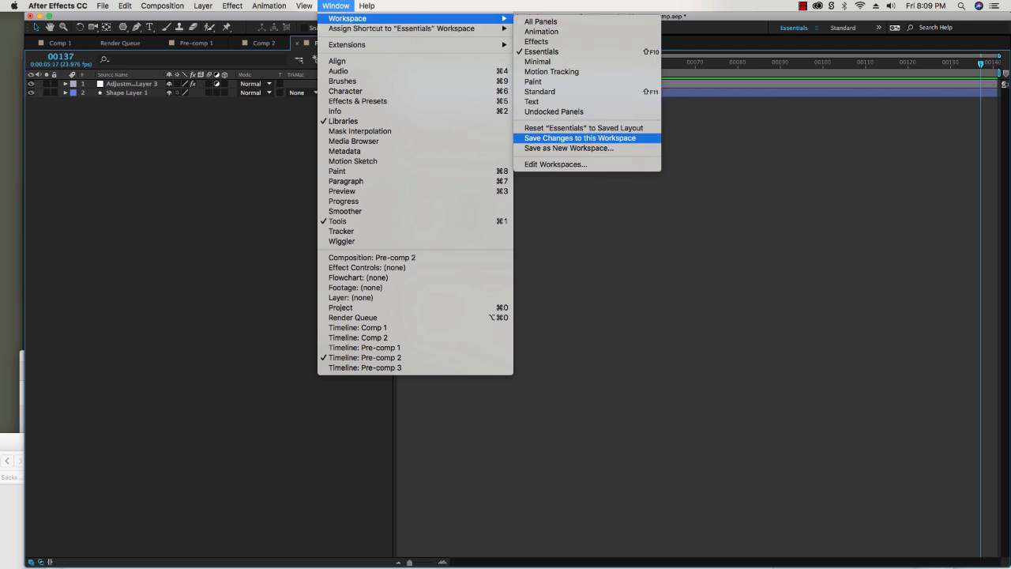
pyautogui.click(583, 127)
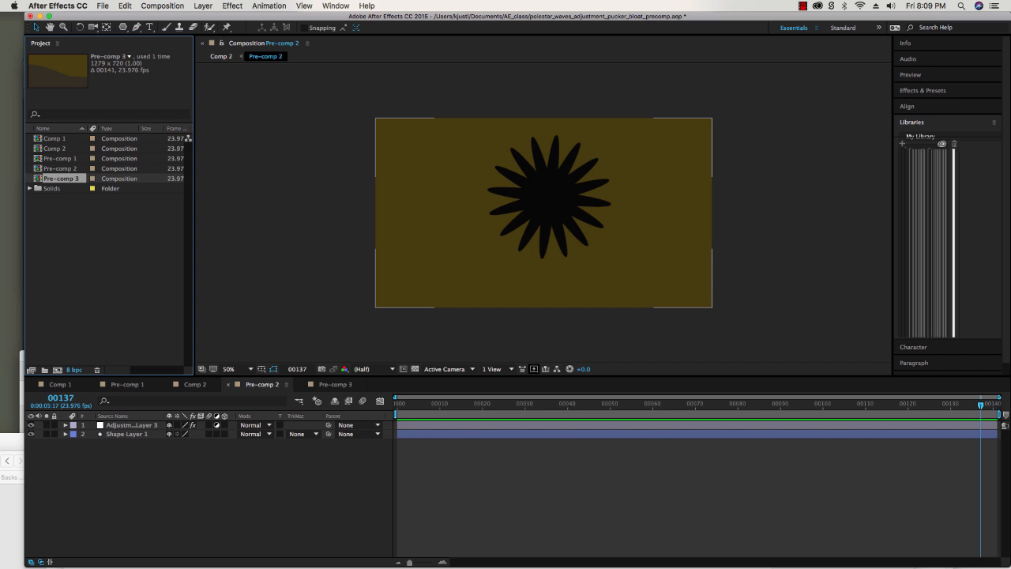
# Delete the Hue/Saturation effect from Adjustment Layer 3 in Pre-comp 2 and preview the flower animation.
pyautogui.click(66, 425)
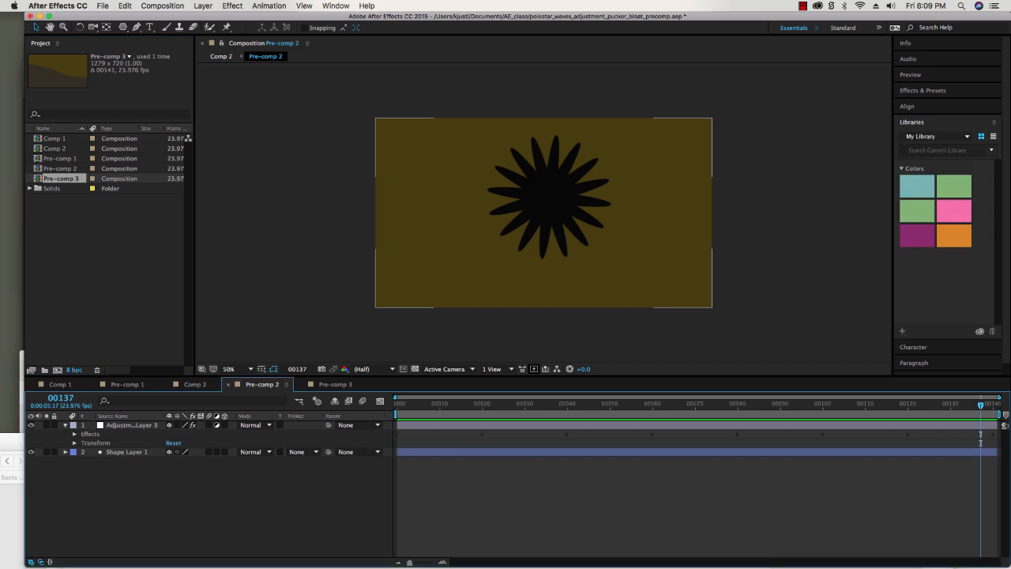
pyautogui.click(74, 434)
pyautogui.click(83, 442)
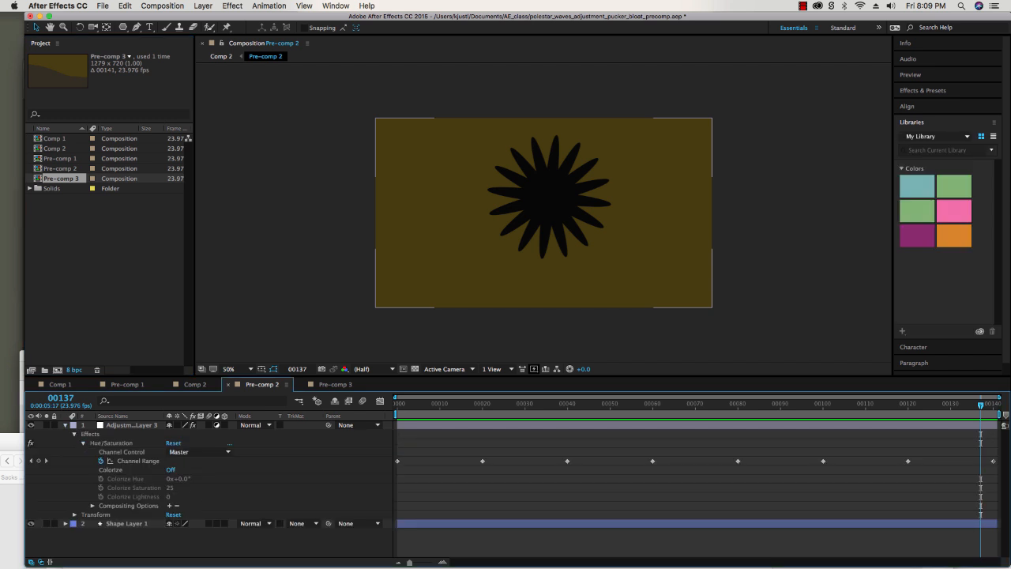
pyautogui.click(112, 442)
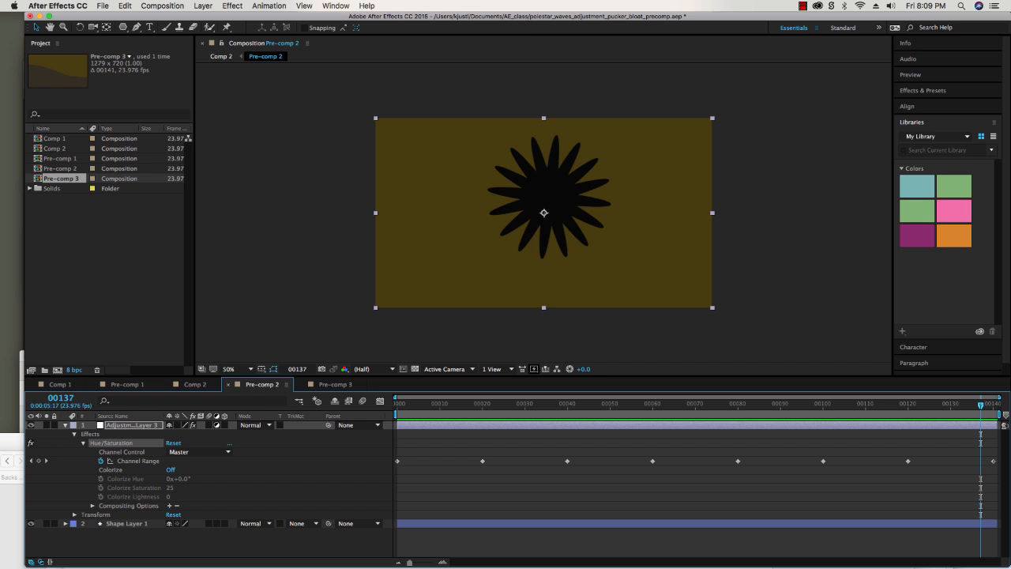
pyautogui.press('Delete')
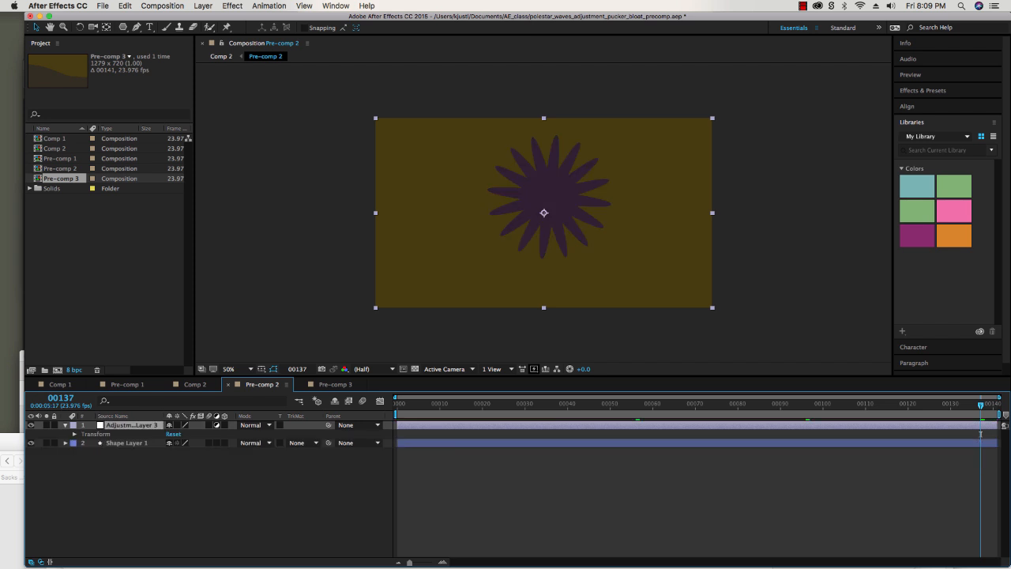
pyautogui.press('space')
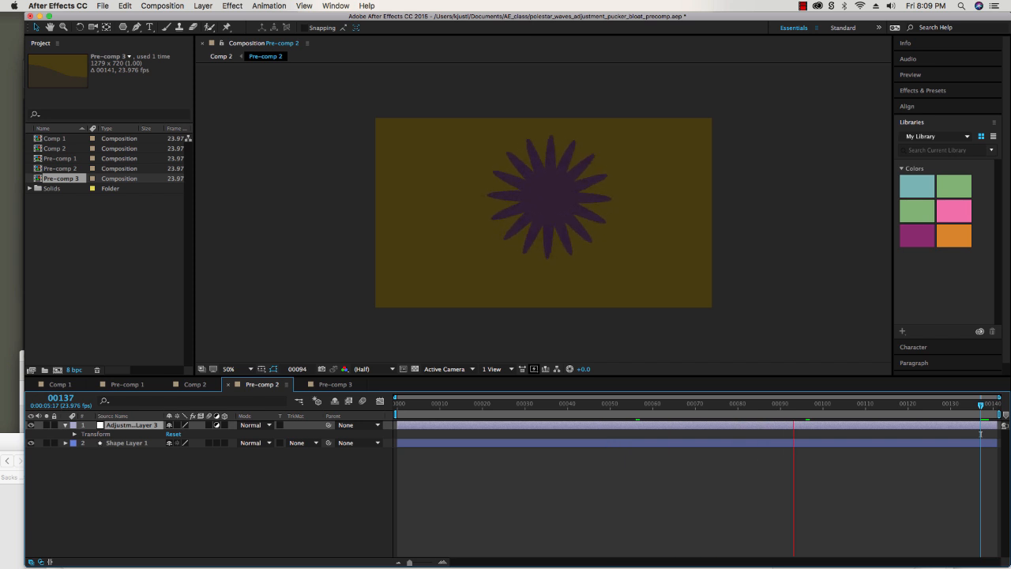
pyautogui.press('space')
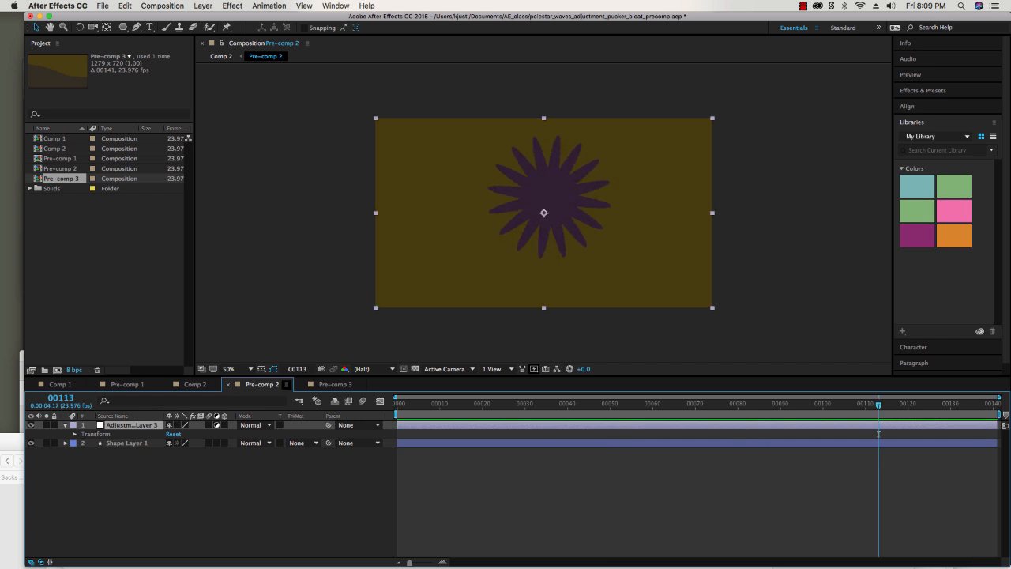
# View Pre-comp 3, return to Comp 2 and play back the combined flower and wave animation.
pyautogui.click(335, 384)
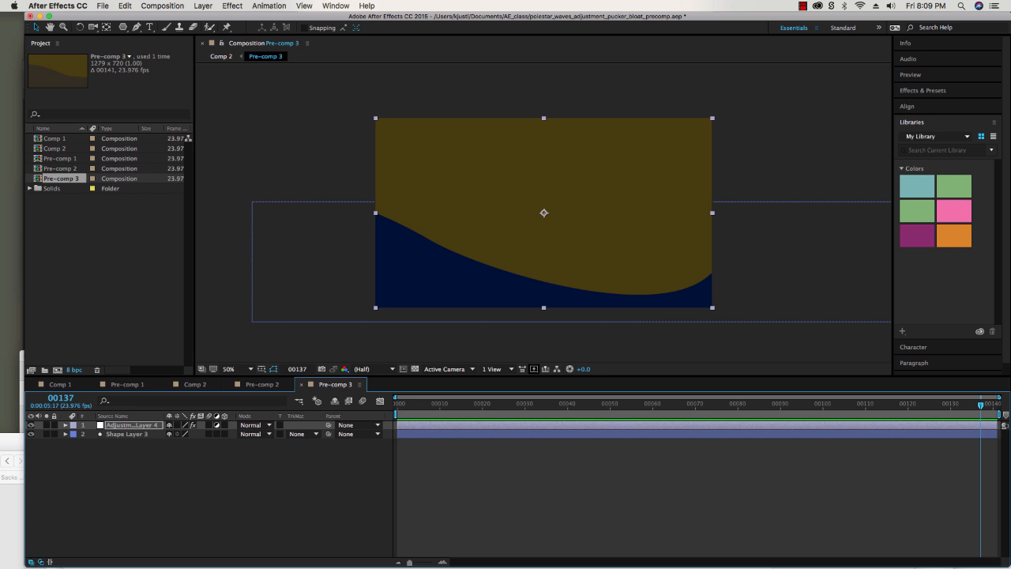
pyautogui.click(195, 384)
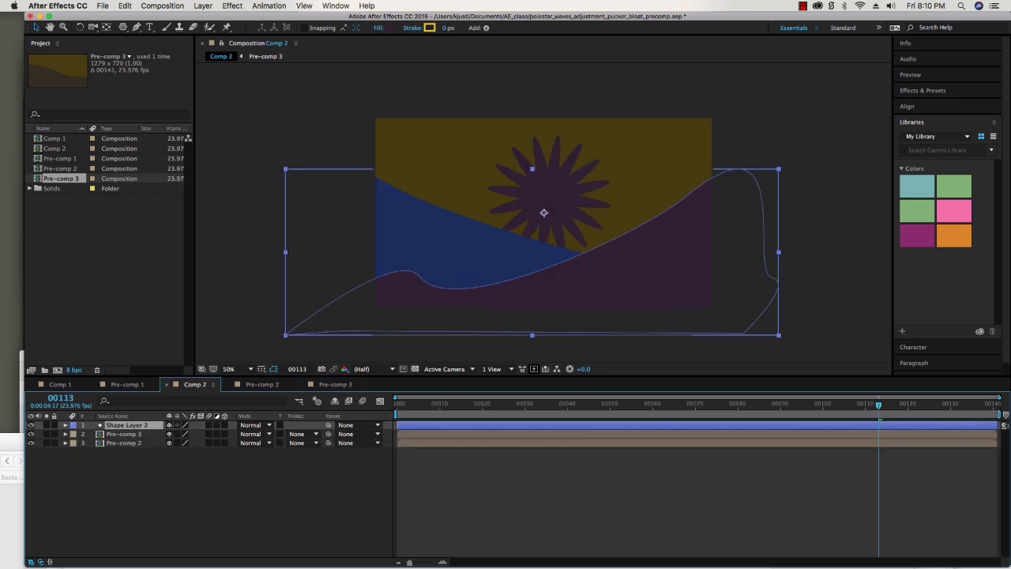
pyautogui.press('space')
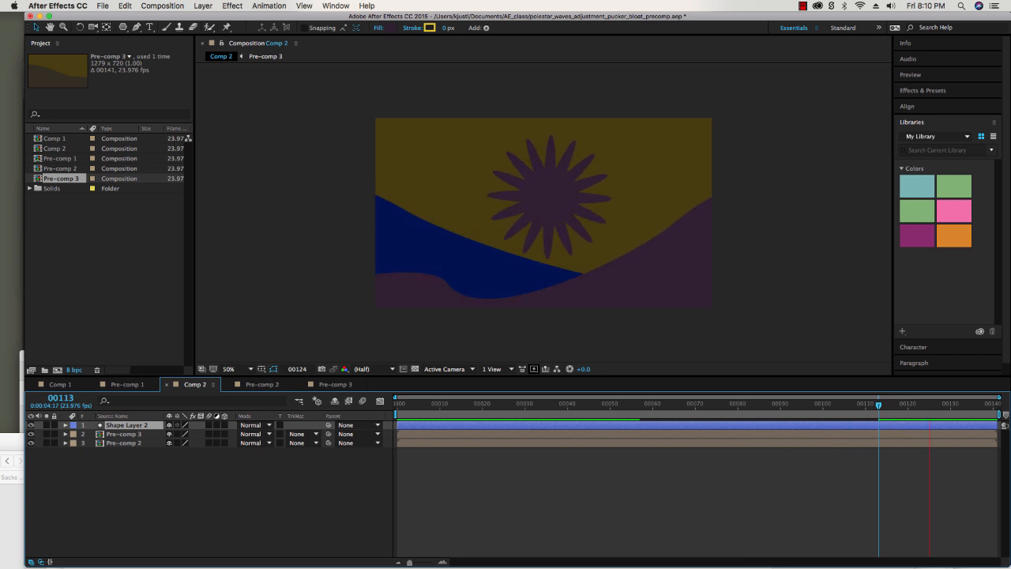
pyautogui.press('space')
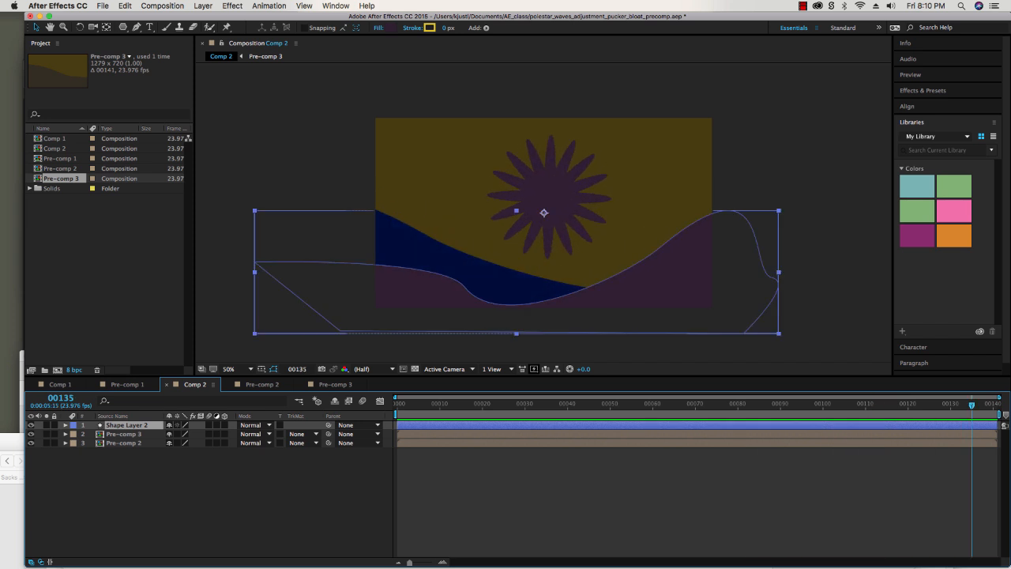
# Undo the Hue/Saturation removal from Adjustment Layer 3 in Pre-comp 2 and play back the flower's colour animation.
pyautogui.click(261, 384)
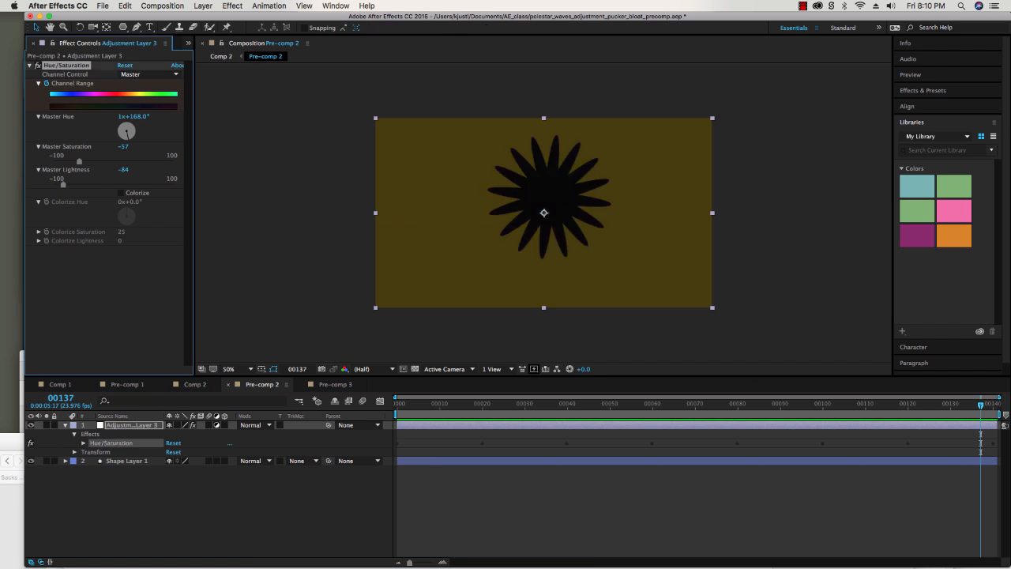
pyautogui.press('space')
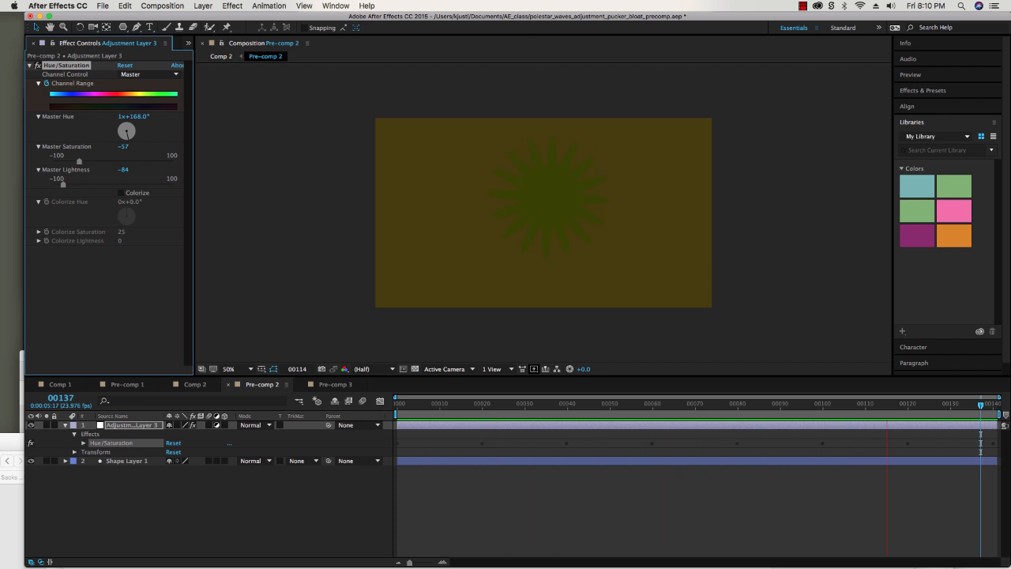
pyautogui.press('space')
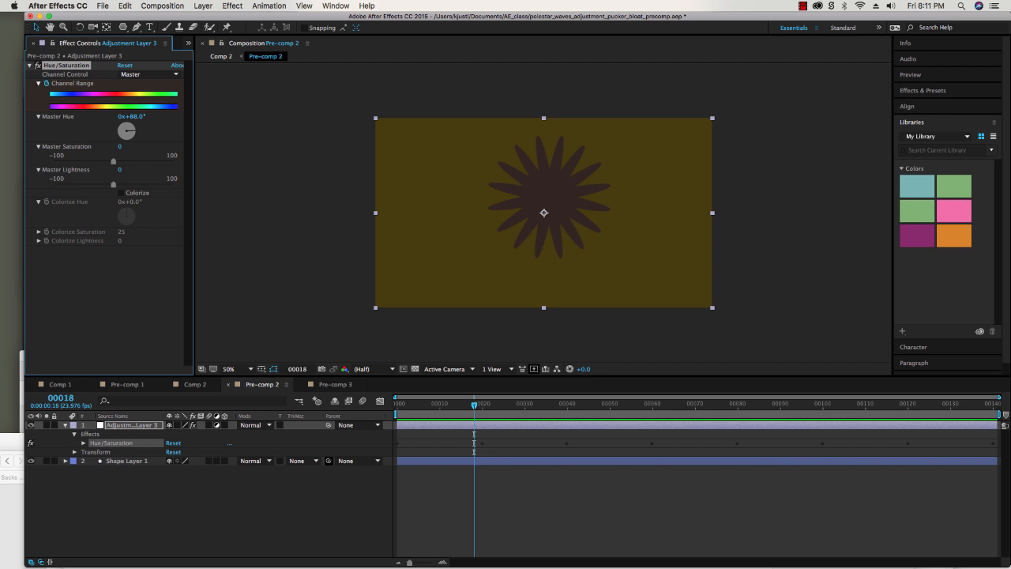
pyautogui.press('space')
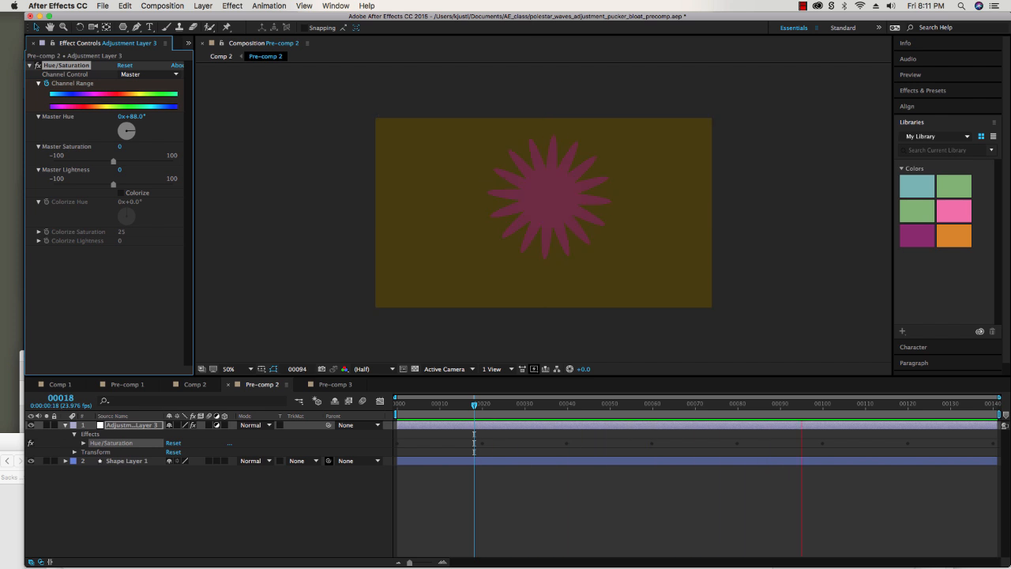
pyautogui.press('space')
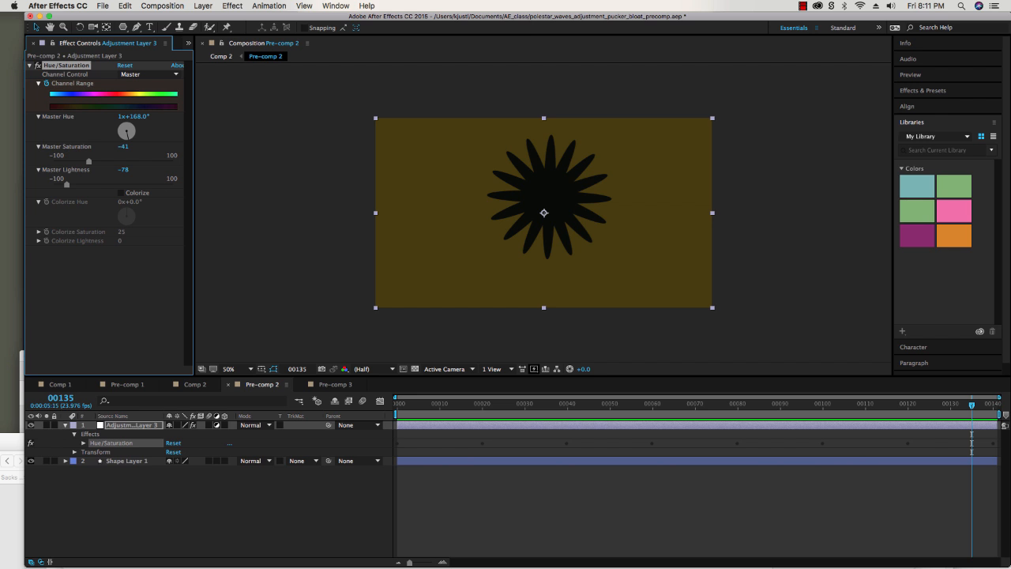
pyautogui.press('super+Tab')
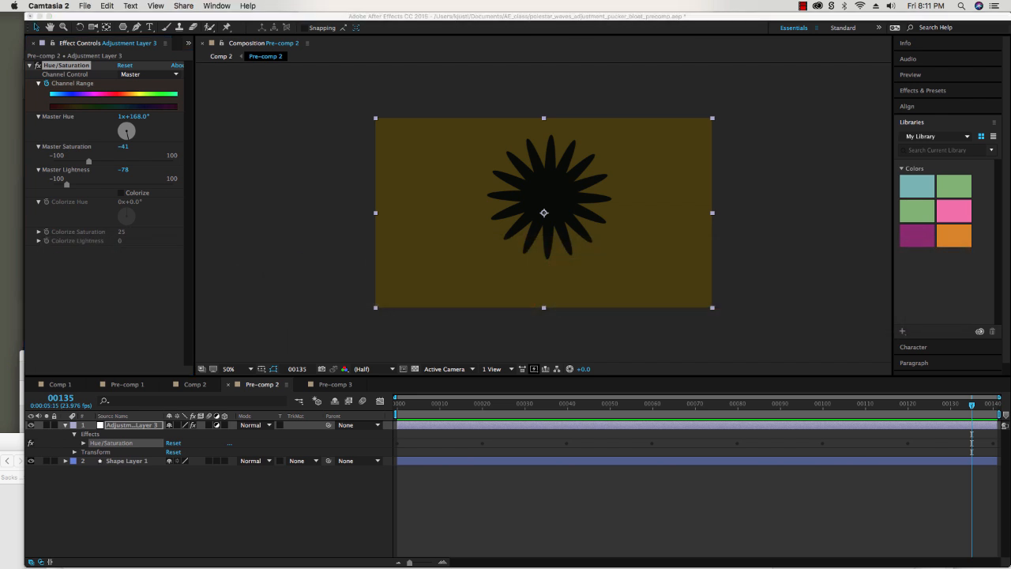
pyautogui.click(85, 5)
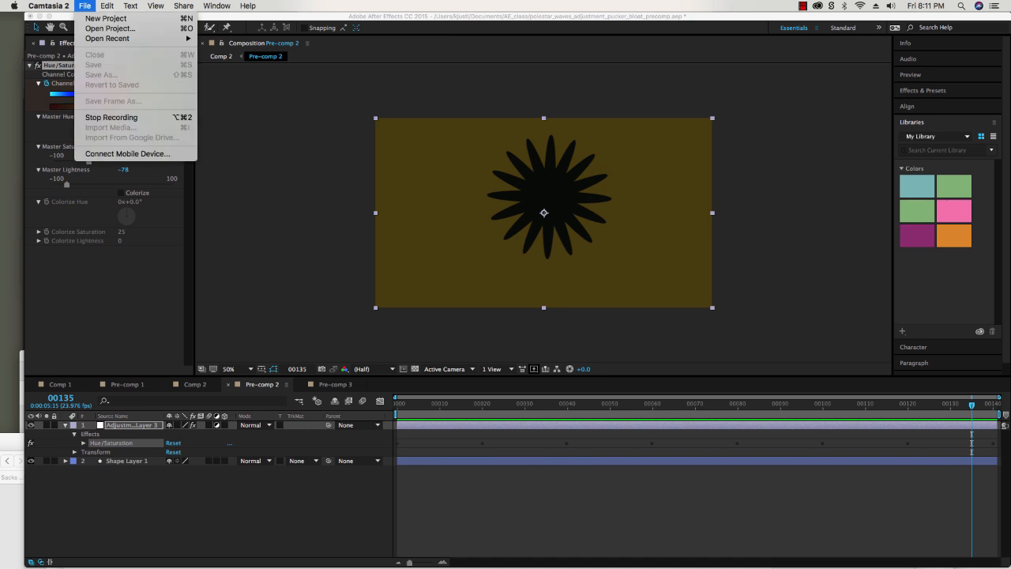